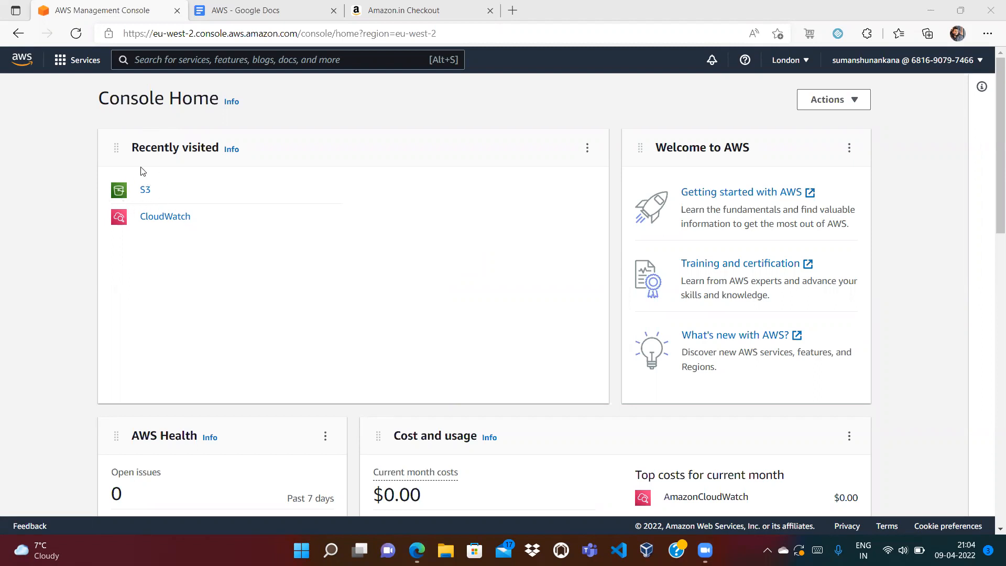
# - Under the S3 - Access Logging bullet, add the note 'S3 => some objects / files => someone delete files / some trying to access…'
pyautogui.click(257, 12)
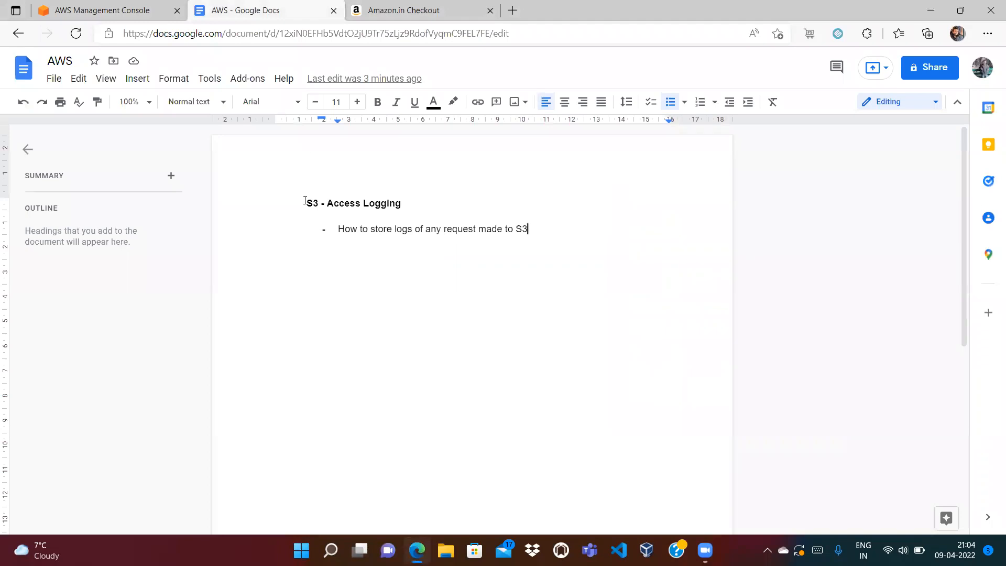
pyautogui.moveTo(306, 203); pyautogui.dragTo(426, 206)
pyautogui.click(430, 206)
pyautogui.click(536, 231)
pyautogui.press('Return')
pyautogui.press('Return')
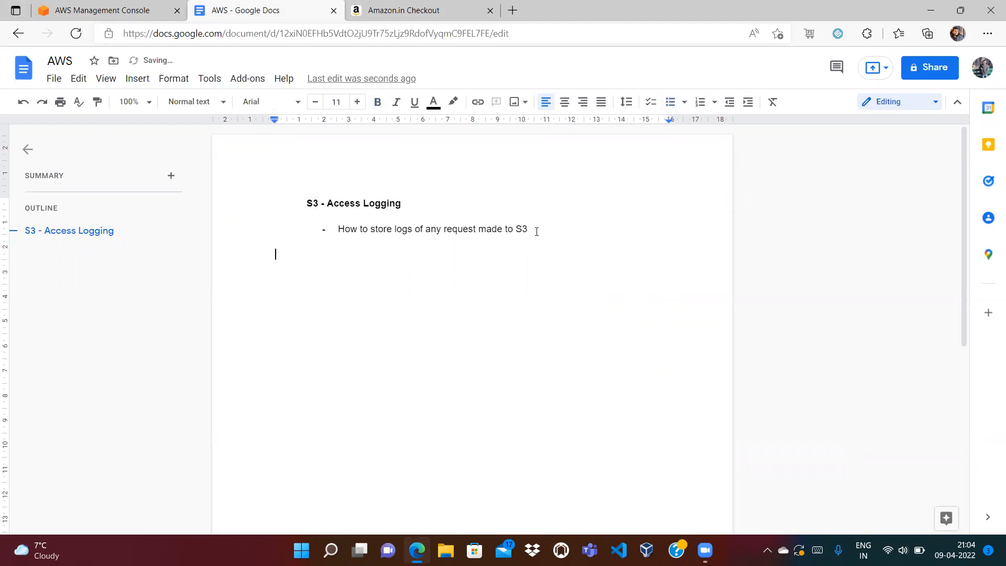
pyautogui.write('S3 => some obje')
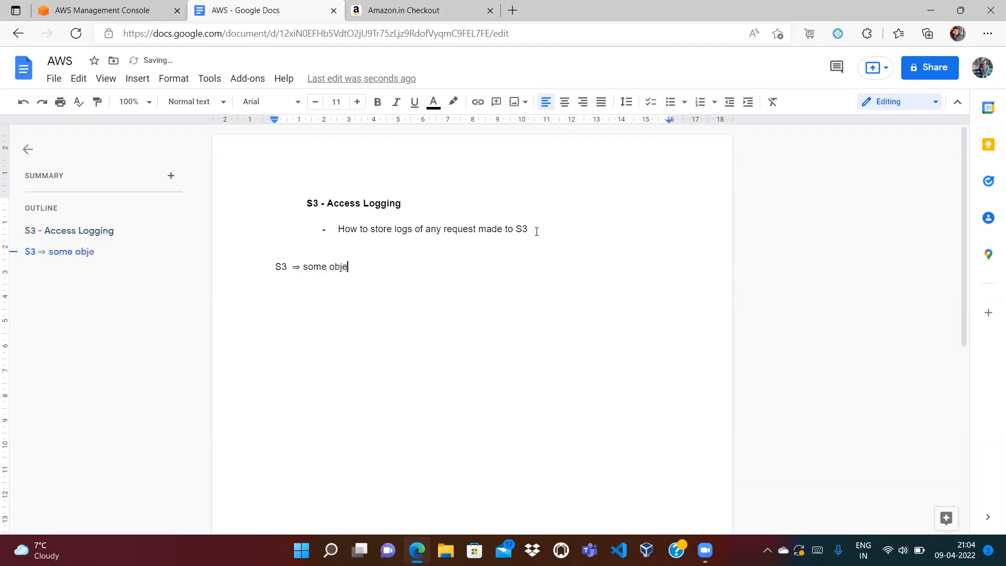
pyautogui.write('cts / files ')
pyautogui.write('=>')
pyautogui.write(' someone dele')
pyautogui.write('te files ')
pyautogui.write('/ some')
pyautogui.write(' trying')
pyautogui.write(' t')
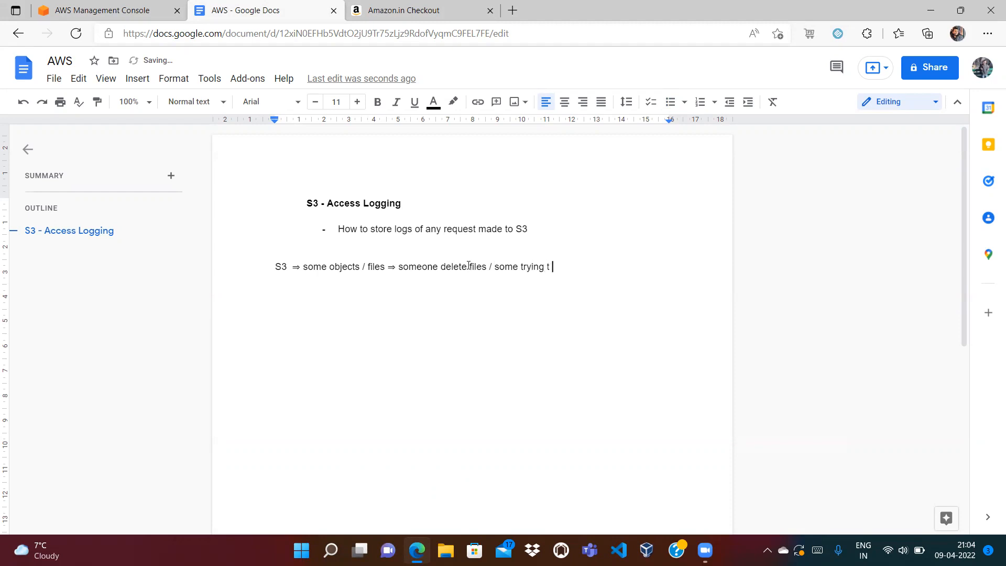
pyautogui.write('o access / there may be load')
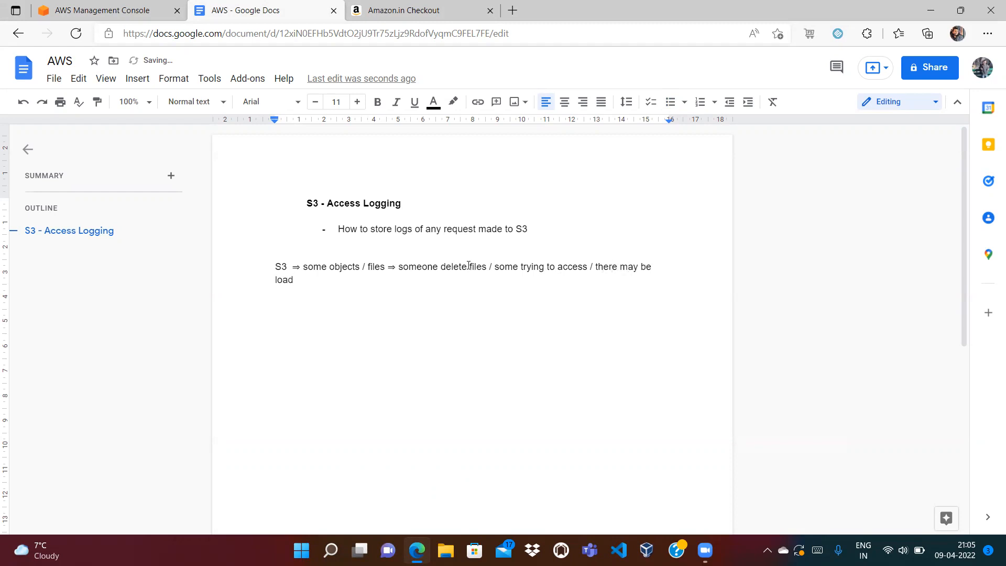
pyautogui.write(' =>')
pyautogui.press('Return')
# - Write the flow line 'Request =====> S3 ======> S3-bucket', fix its spacing, and go back to the AWS console
pyautogui.write('Request =====> S3======')
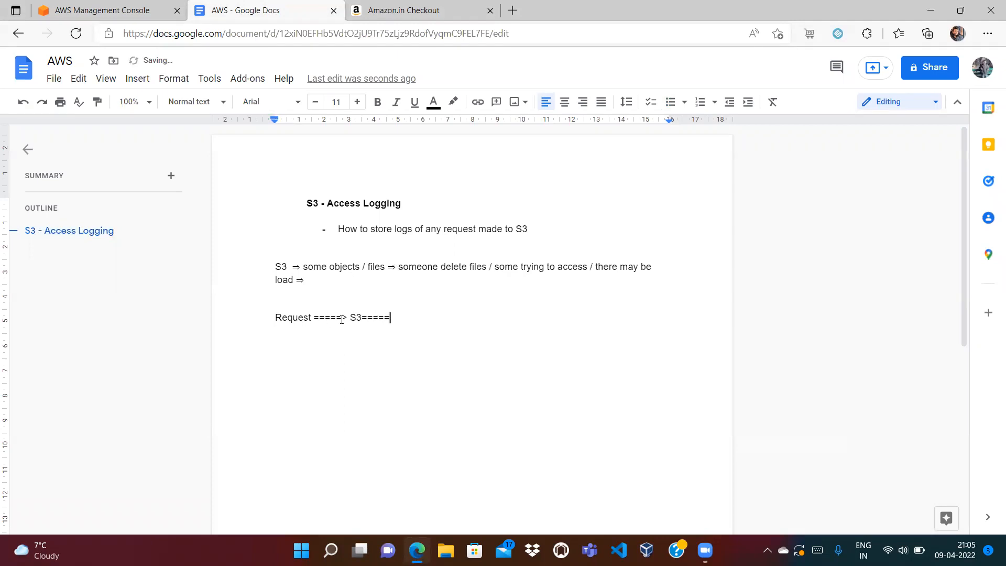
pyautogui.write('> S3-bucket')
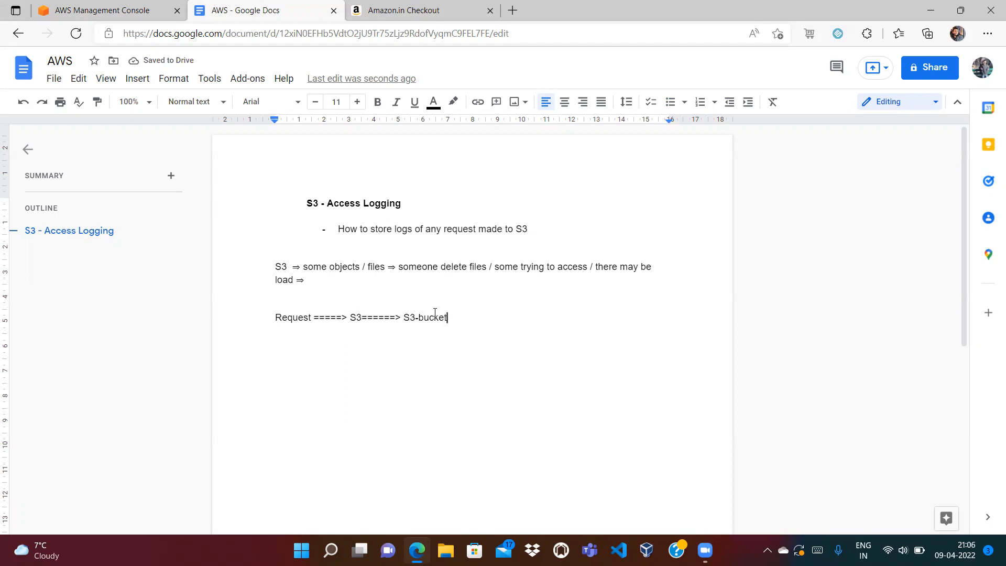
pyautogui.moveTo(402, 317); pyautogui.dragTo(452, 317)
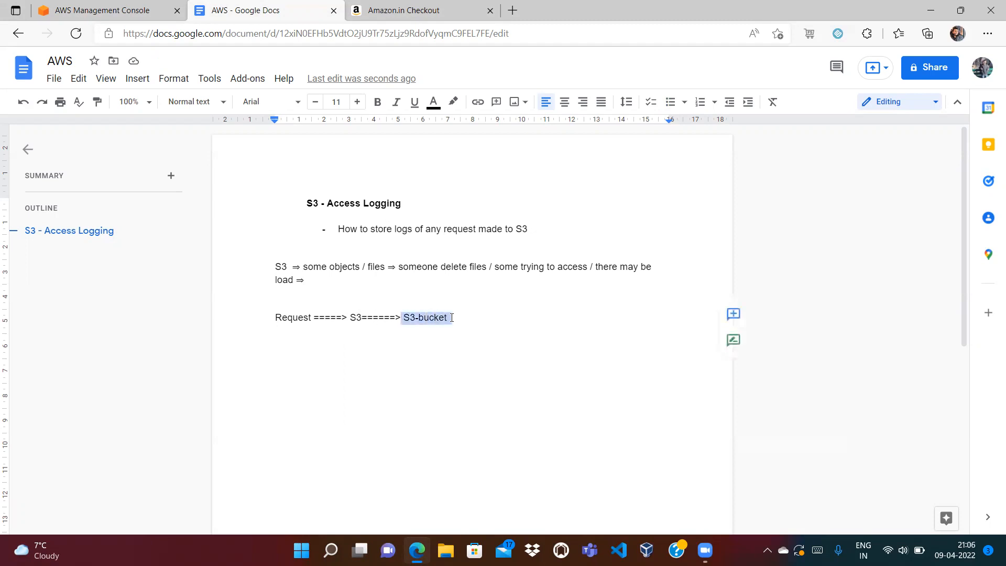
pyautogui.click(479, 318)
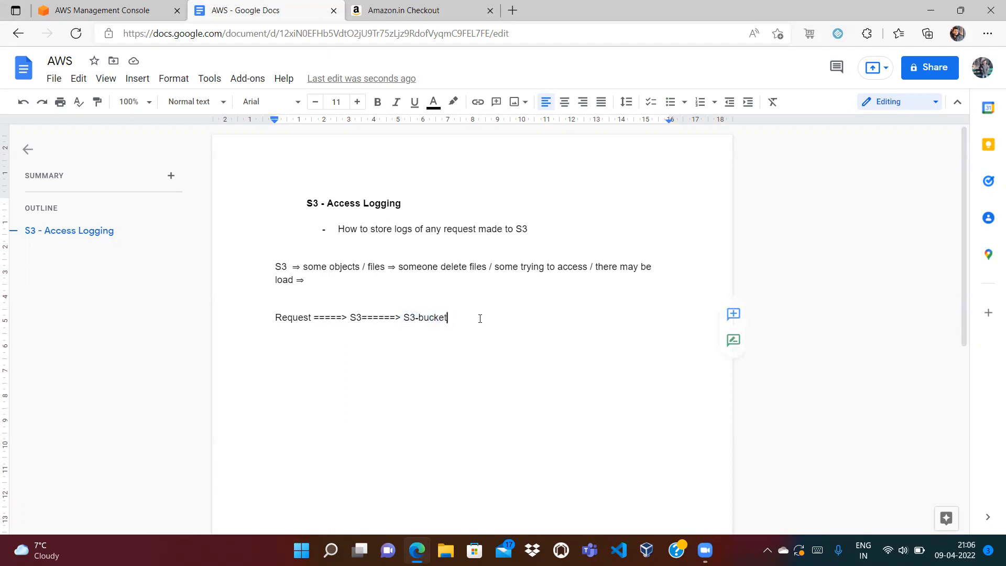
pyautogui.click(362, 317)
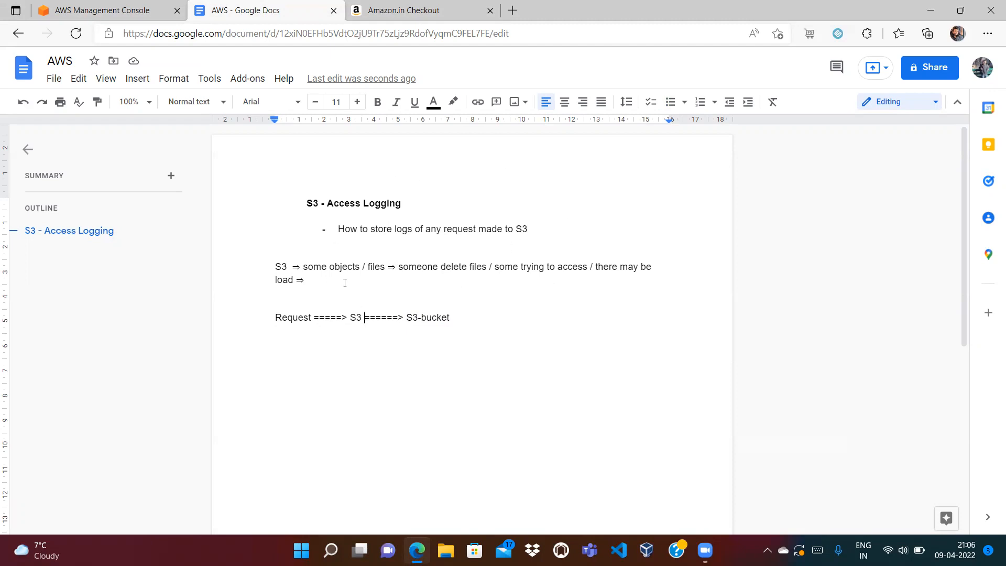
pyautogui.click(102, 10)
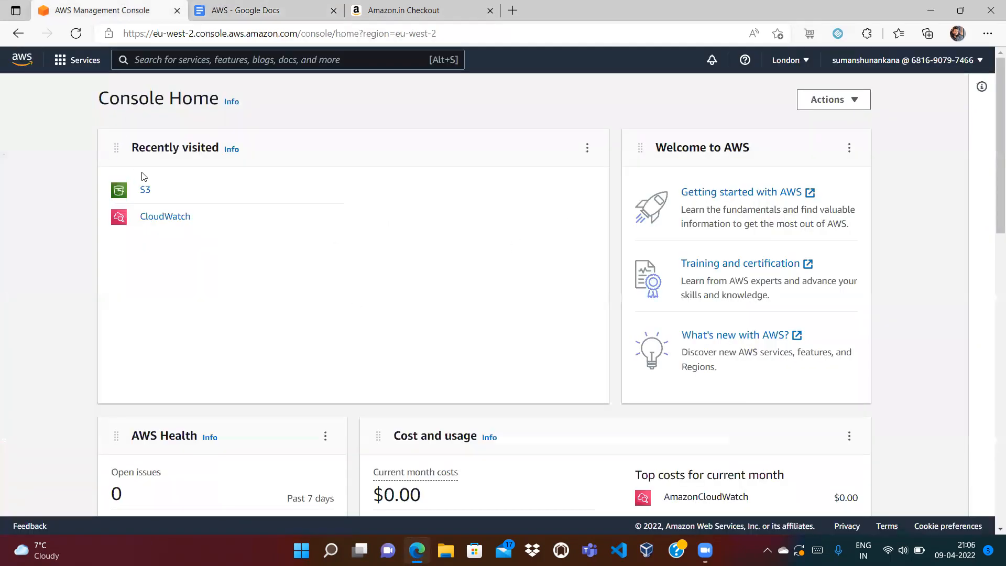
# - In S3, start a new bucket named sumanshu-bucket-2
pyautogui.click(146, 191)
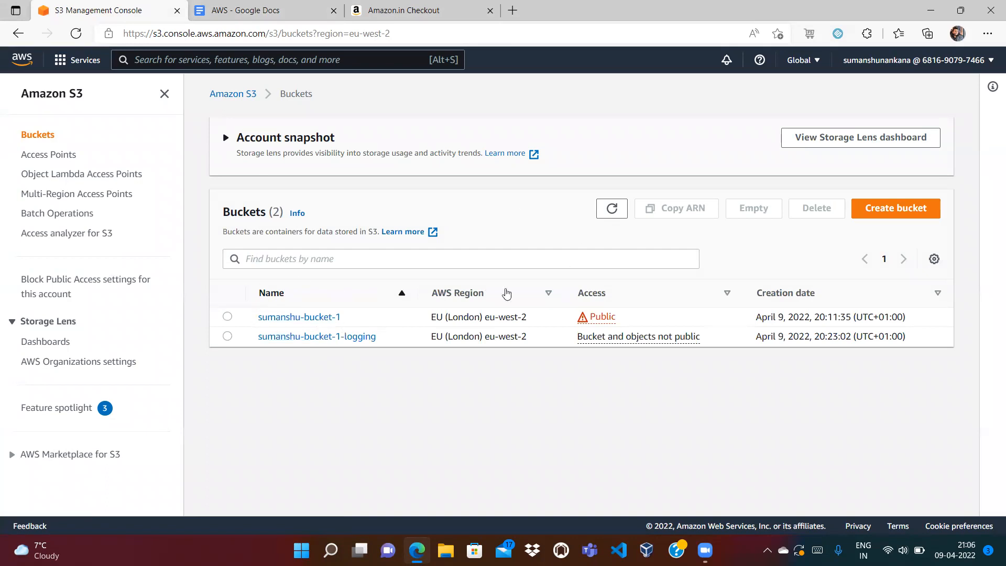
pyautogui.click(870, 209)
pyautogui.click(253, 251)
pyautogui.write('sumanshu-bucket-2')
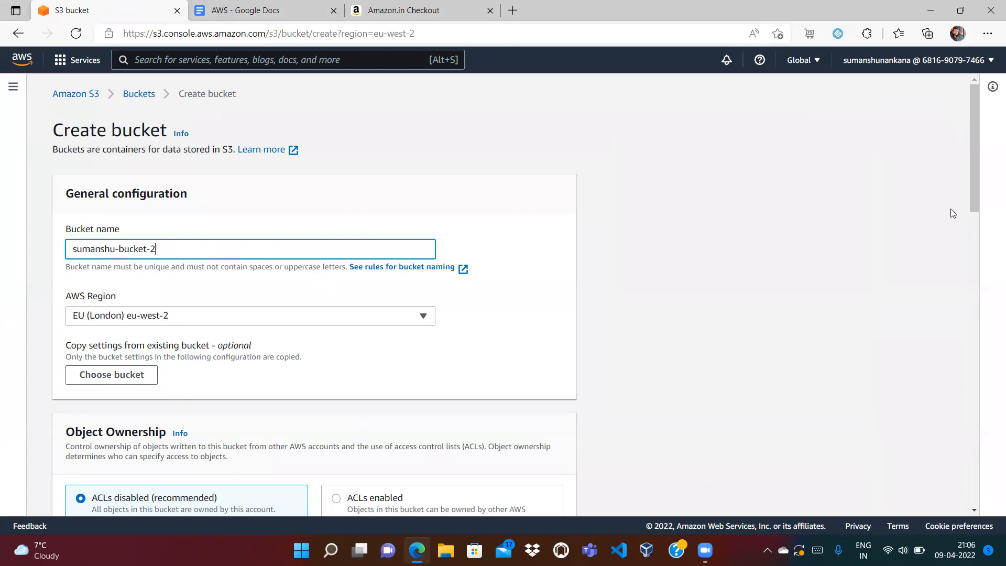
pyautogui.moveTo(976, 158); pyautogui.dragTo(976, 271)
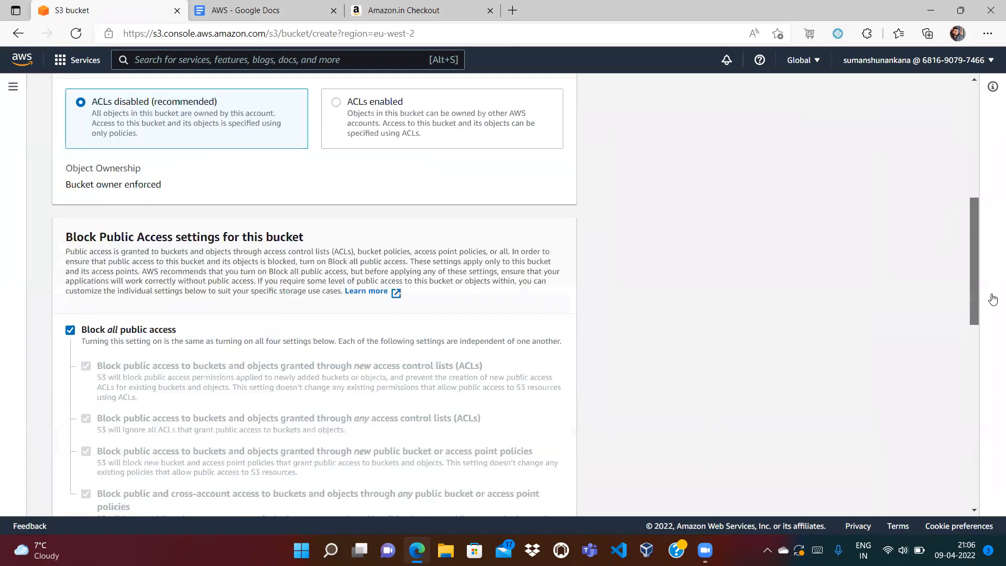
pyautogui.scroll(-2, 992, 299)
# - Turn off Block all public access, enable bucket versioning, and acknowledge the public-access warning
pyautogui.click(70, 254)
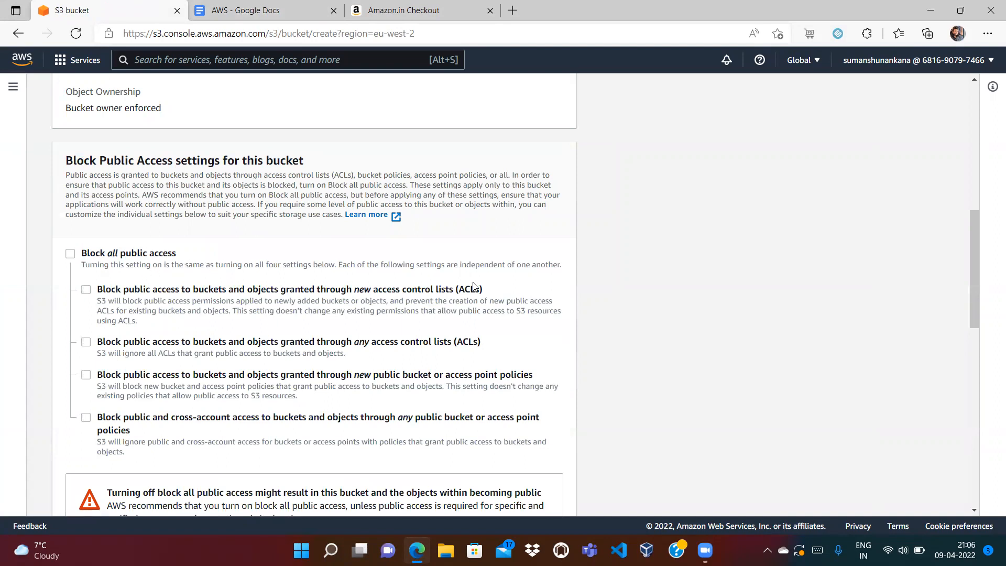
pyautogui.scroll(-1, 972, 309)
pyautogui.moveTo(971, 322); pyautogui.dragTo(972, 371)
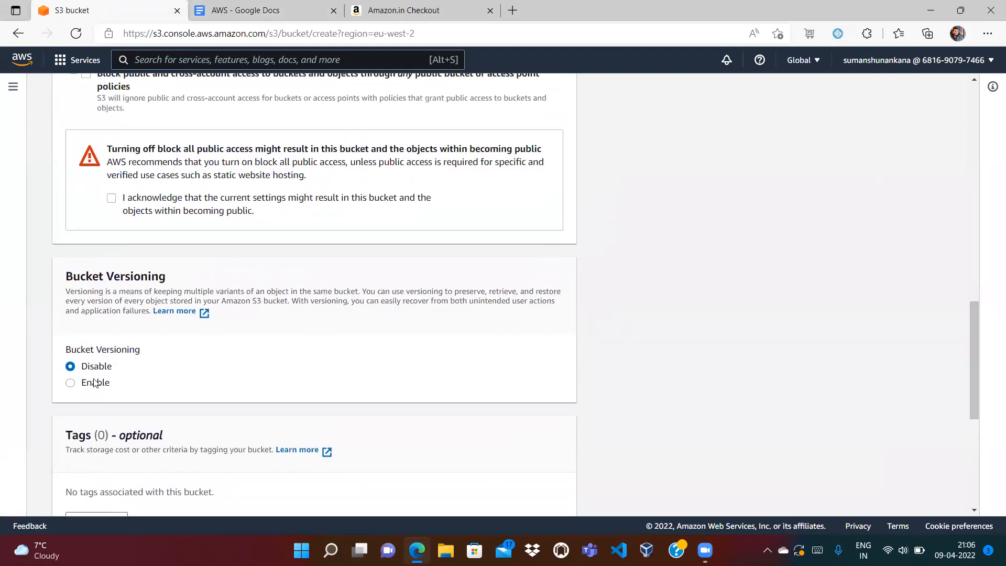
pyautogui.click(70, 385)
pyautogui.moveTo(974, 366); pyautogui.dragTo(977, 284)
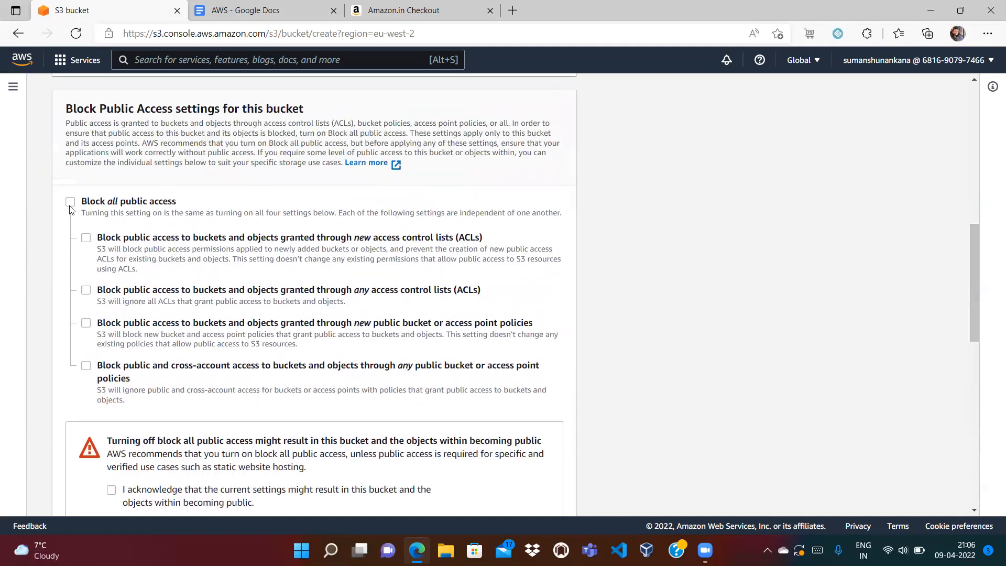
pyautogui.click(111, 491)
pyautogui.scroll(-3, 974, 279)
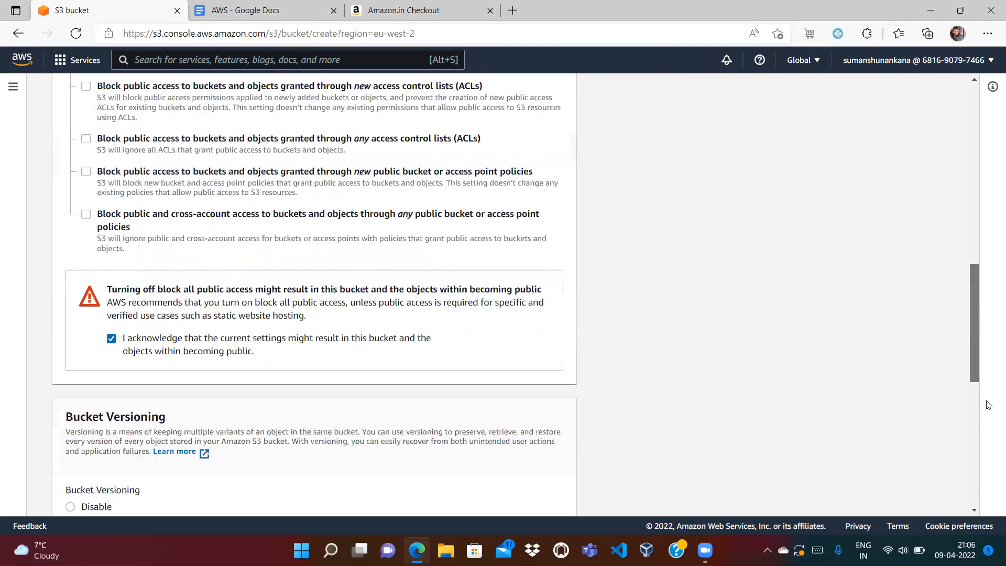
pyautogui.scroll(-8, 988, 405)
# - Add an Owner tag with the owner's e-mail address, create the bucket, and open it
pyautogui.click(112, 208)
pyautogui.click(112, 191)
pyautogui.write('Owner')
pyautogui.press('Tab')
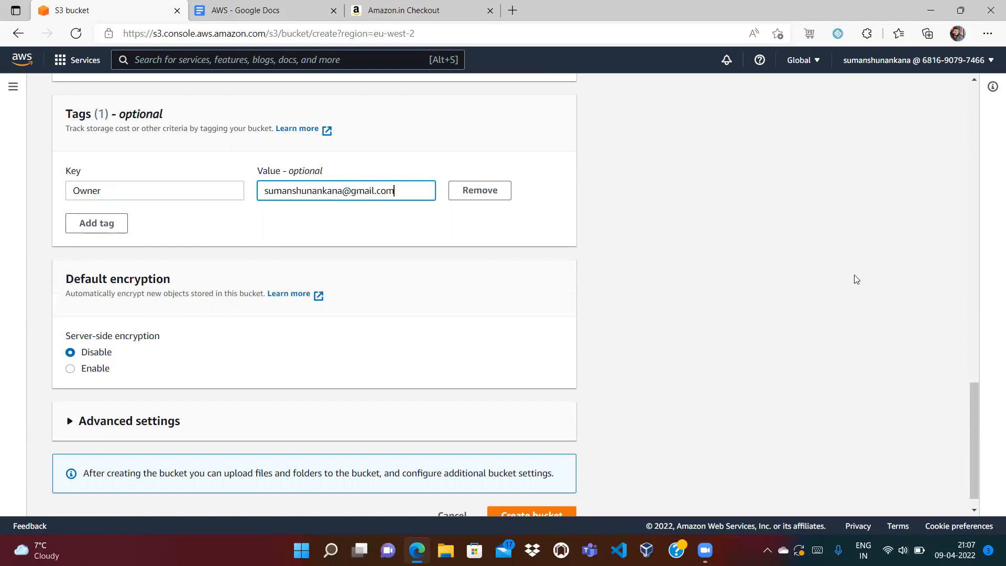
pyautogui.moveTo(974, 398); pyautogui.dragTo(968, 450)
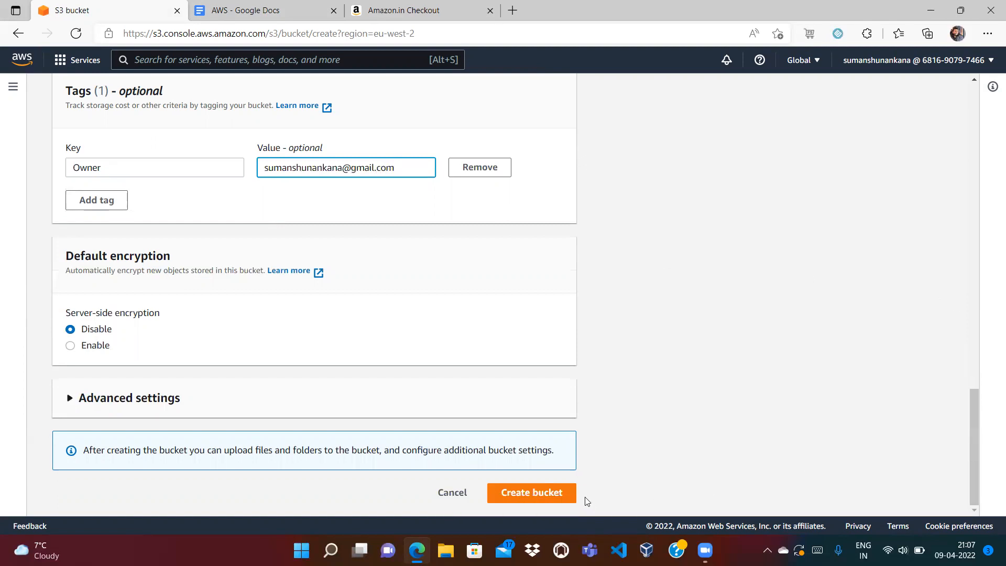
pyautogui.click(563, 495)
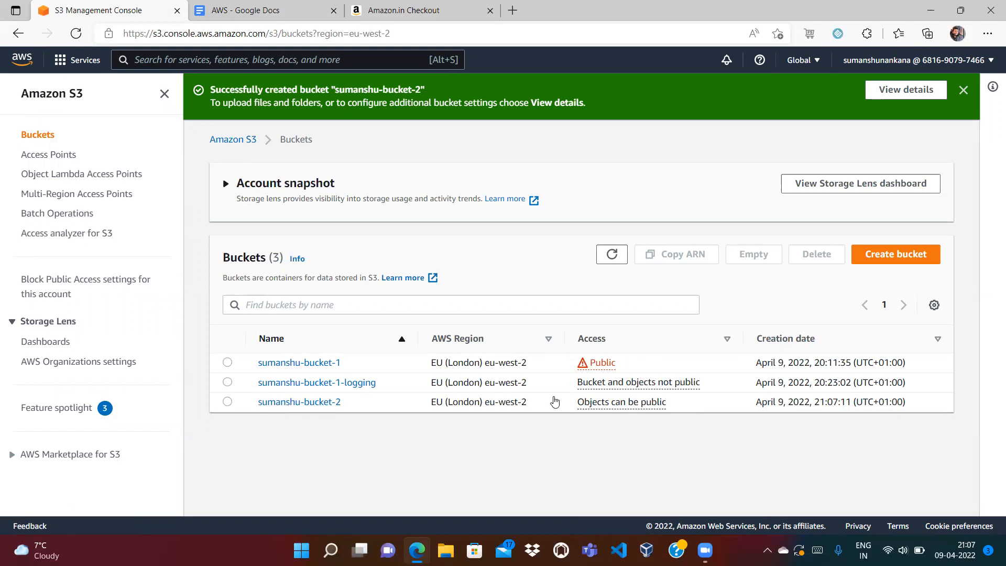
pyautogui.click(298, 401)
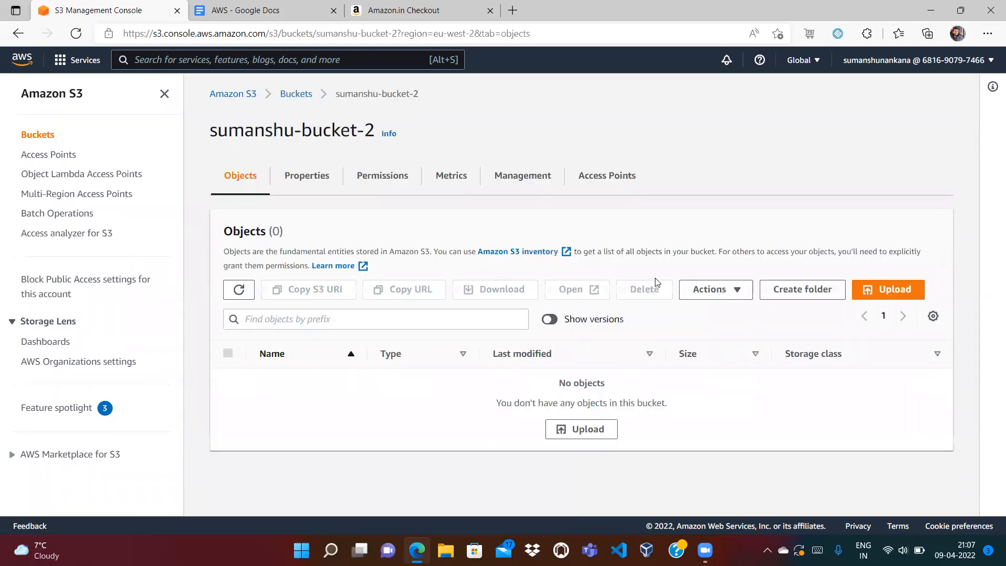
# - Upload index.html and india_flag.jpeg from the Desktop folder into the bucket
pyautogui.click(911, 294)
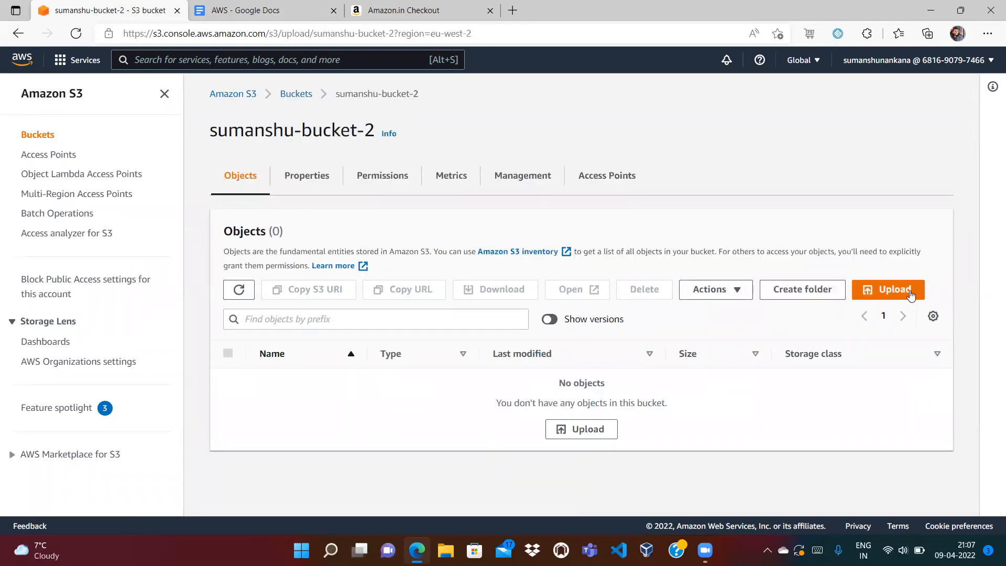
pyautogui.click(448, 256)
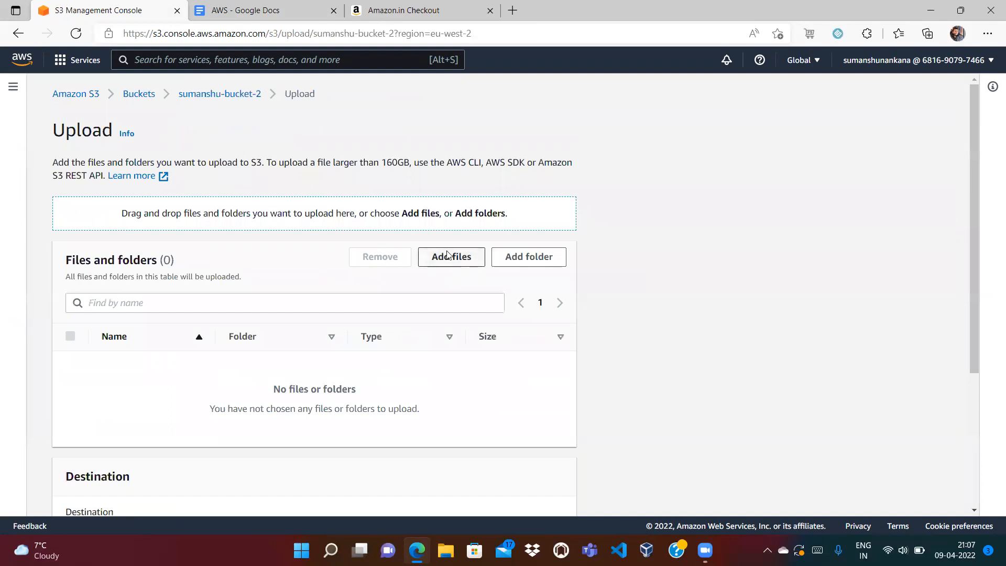
pyautogui.click(184, 202)
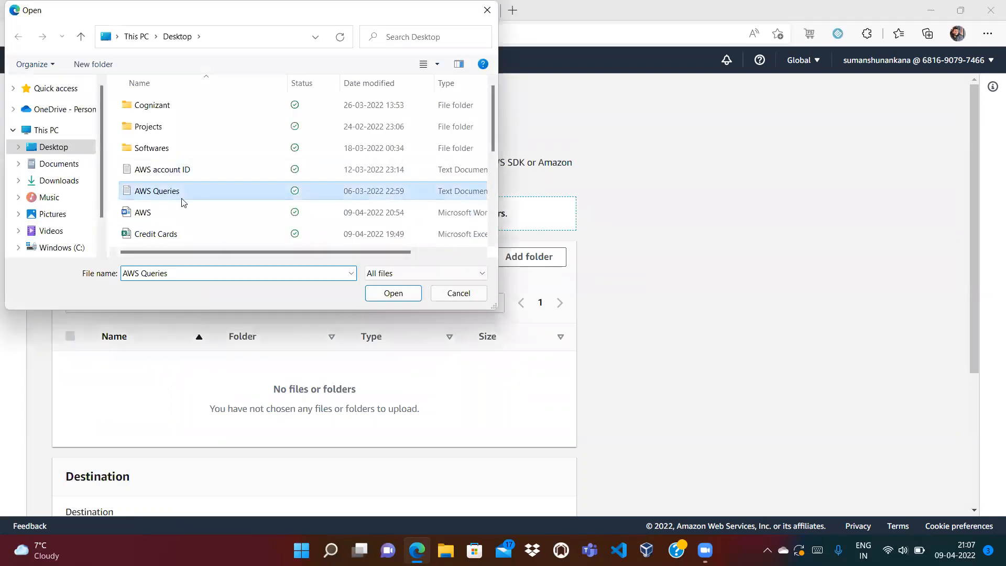
pyautogui.scroll(-3, 183, 203)
pyautogui.click(184, 202)
pyautogui.keyDown('ctrl'); pyautogui.click(159, 215); pyautogui.keyUp('ctrl')
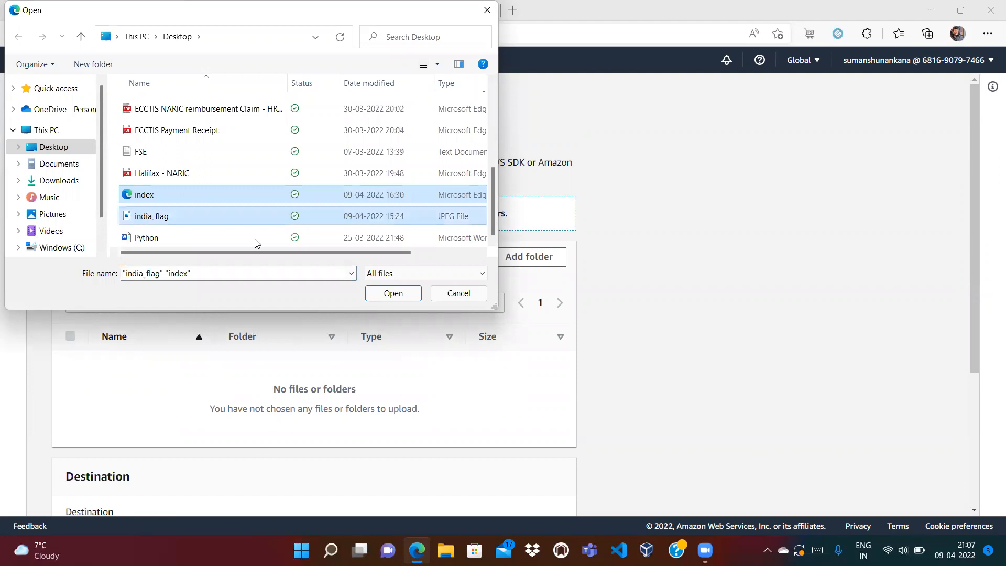
pyautogui.click(388, 294)
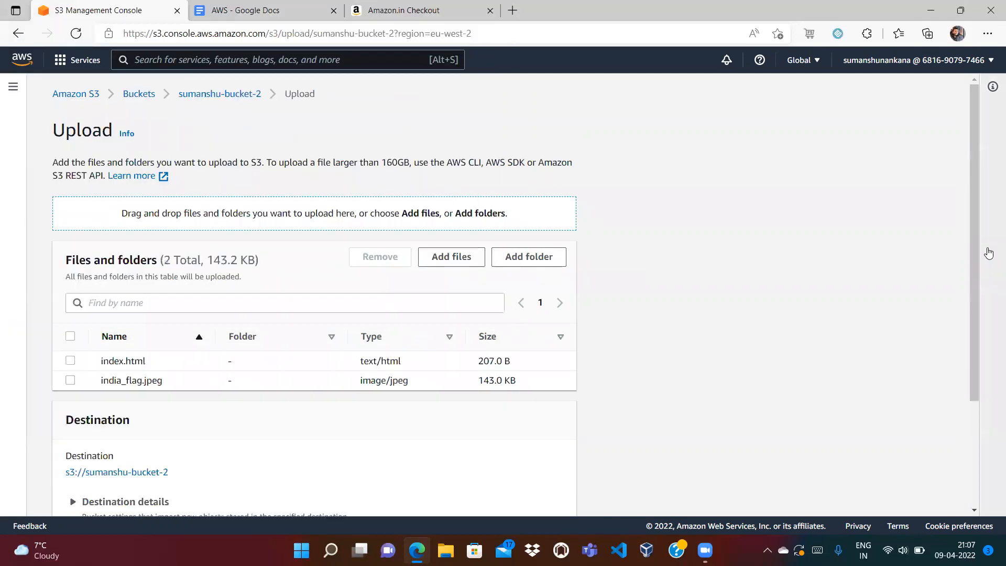
pyautogui.moveTo(973, 257); pyautogui.dragTo(964, 387)
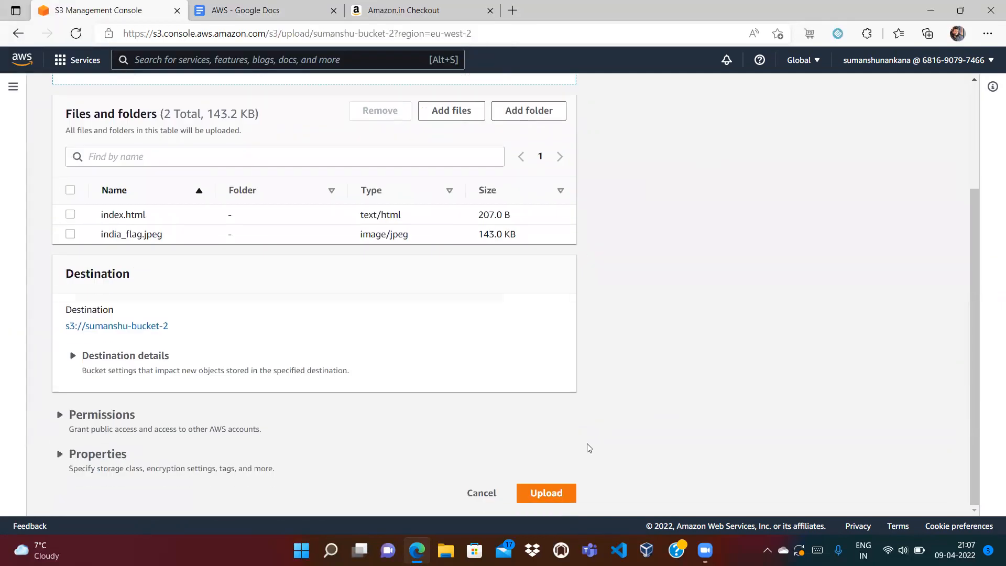
pyautogui.click(546, 493)
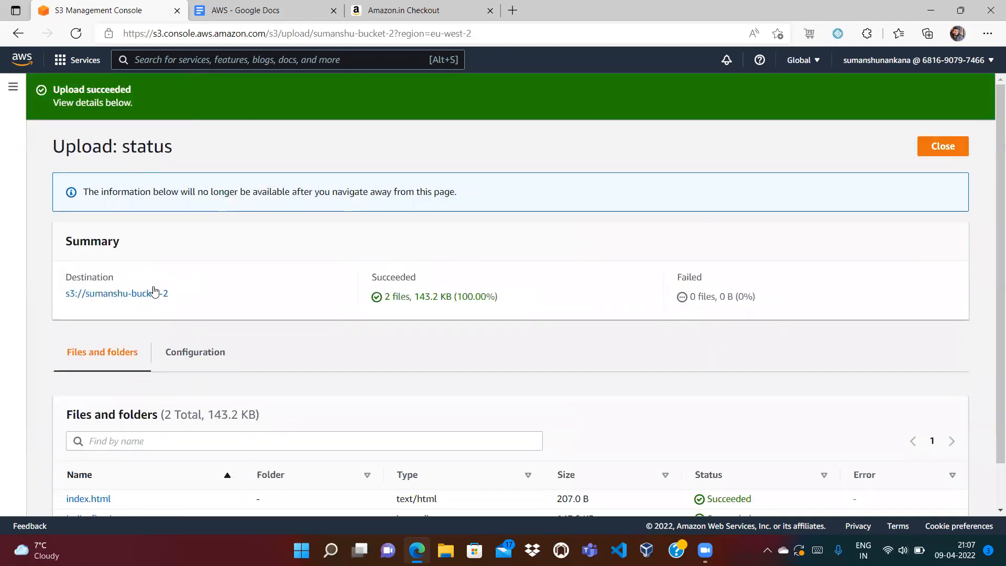
pyautogui.click(938, 147)
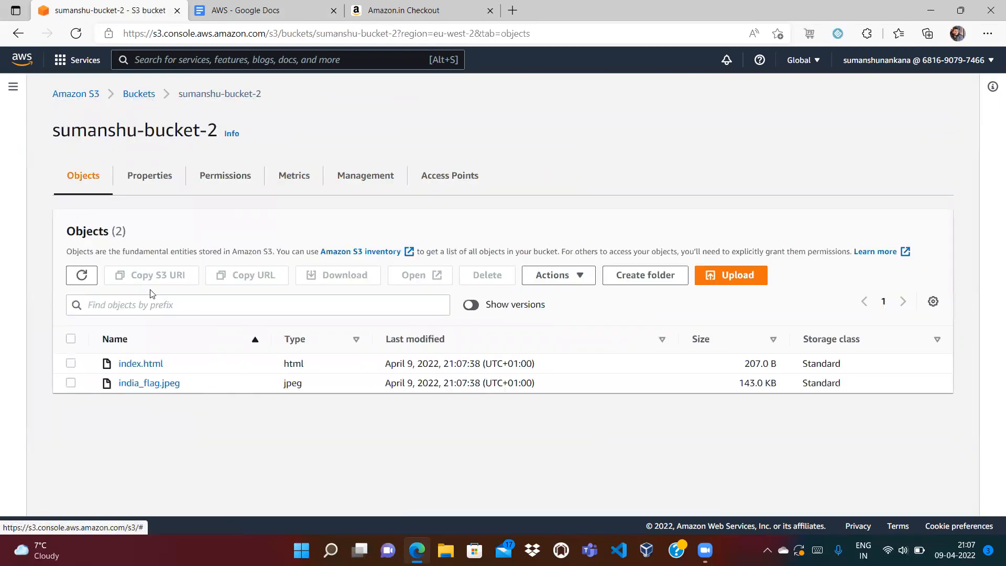
# - Enable static website hosting with index.html as the index document, save, and switch to Permissions
pyautogui.click(148, 176)
pyautogui.moveTo(974, 146); pyautogui.dragTo(974, 498)
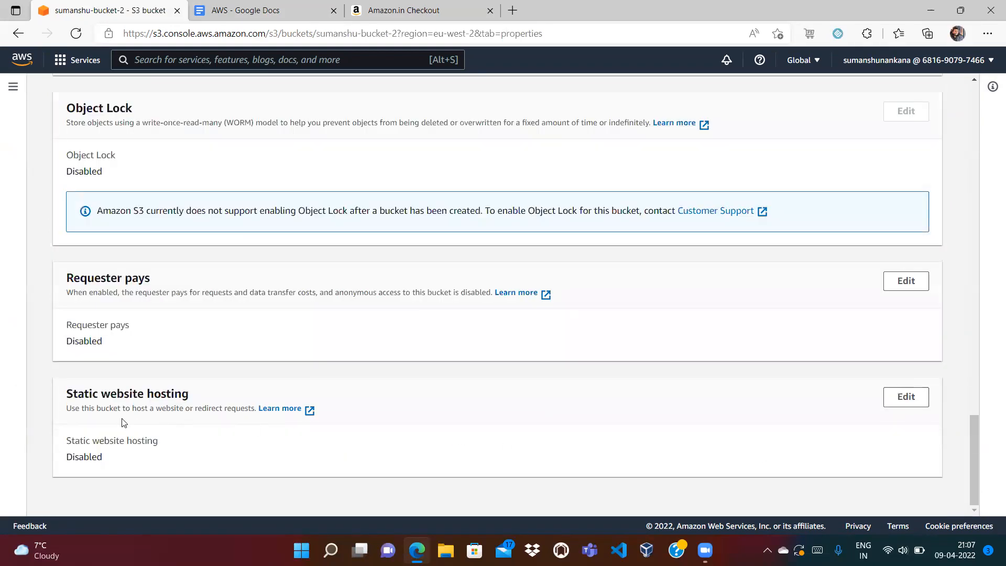
pyautogui.click(906, 396)
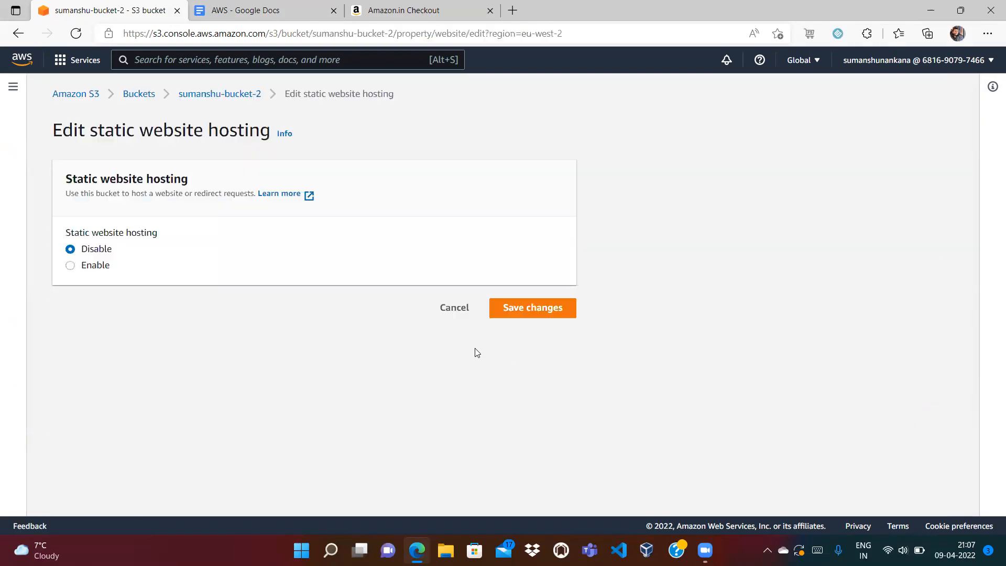
pyautogui.click(82, 266)
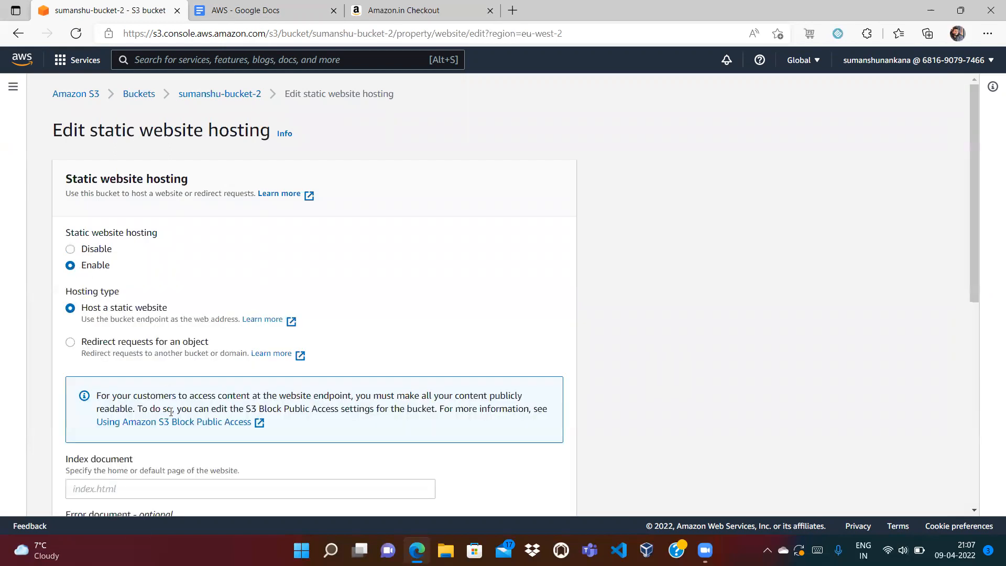
pyautogui.click(126, 485)
pyautogui.write('index.html')
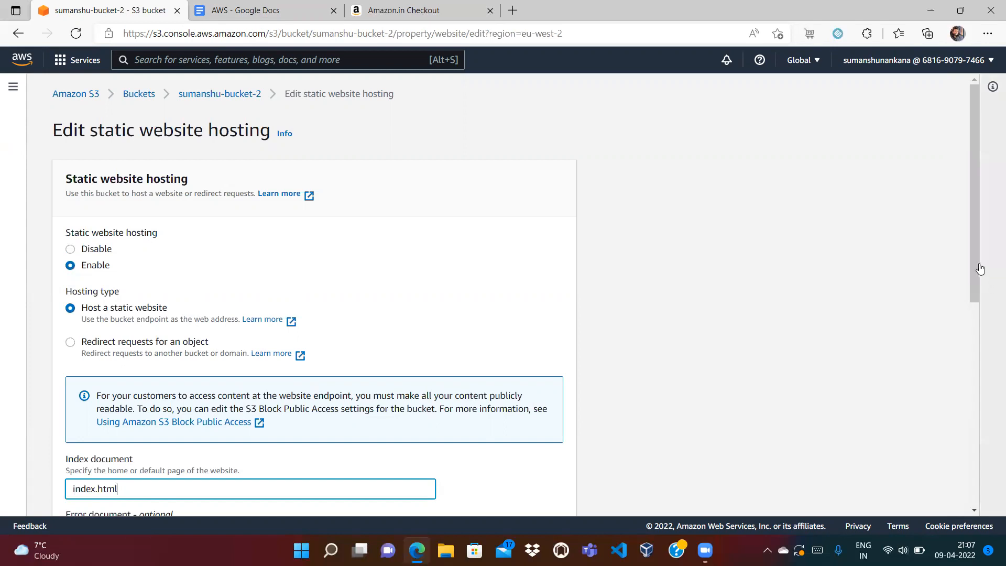
pyautogui.moveTo(975, 259); pyautogui.dragTo(976, 482)
pyautogui.click(548, 500)
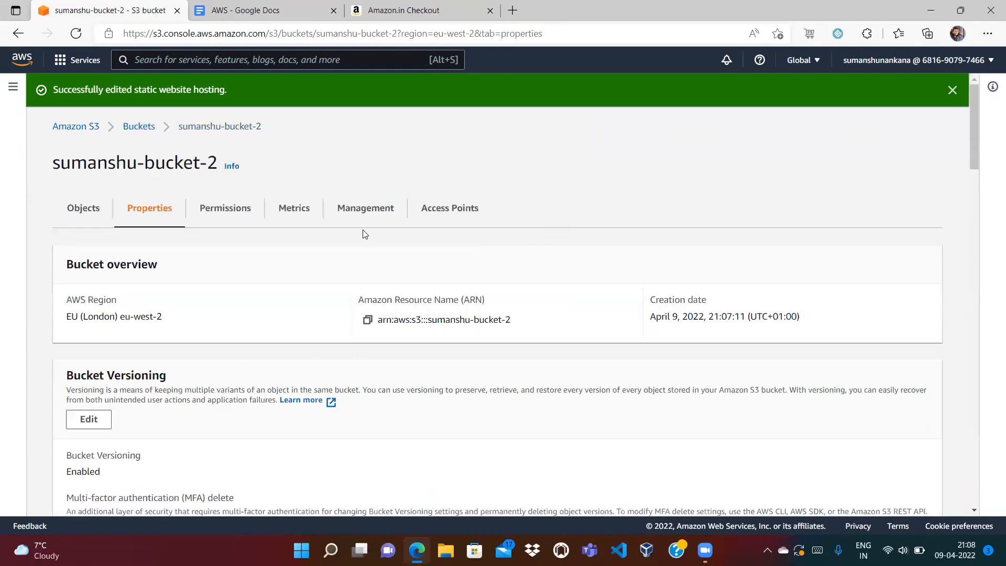
pyautogui.click(226, 211)
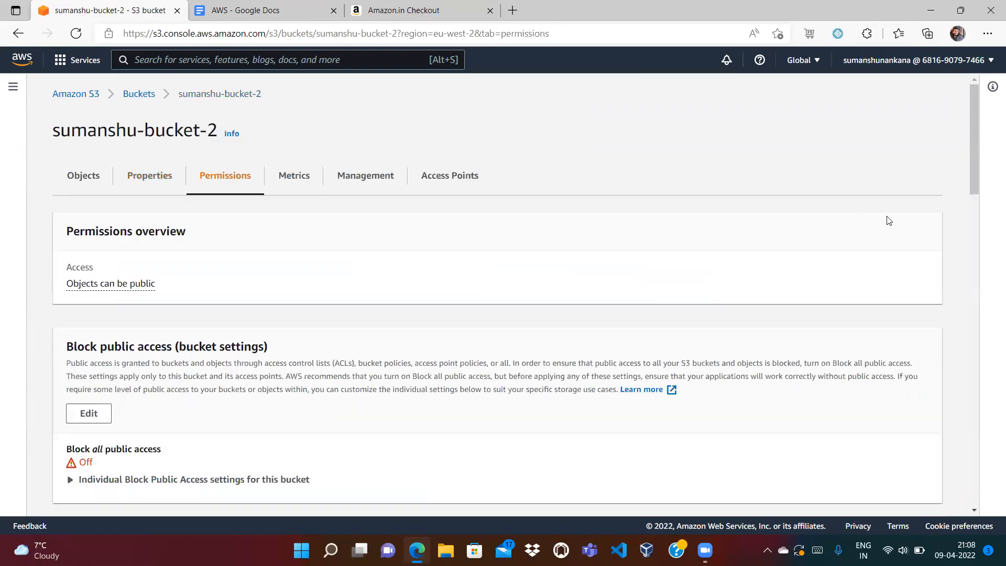
# - Confirm Block public access is Off, then return to the bucket's Properties
pyautogui.moveTo(973, 123); pyautogui.dragTo(973, 208)
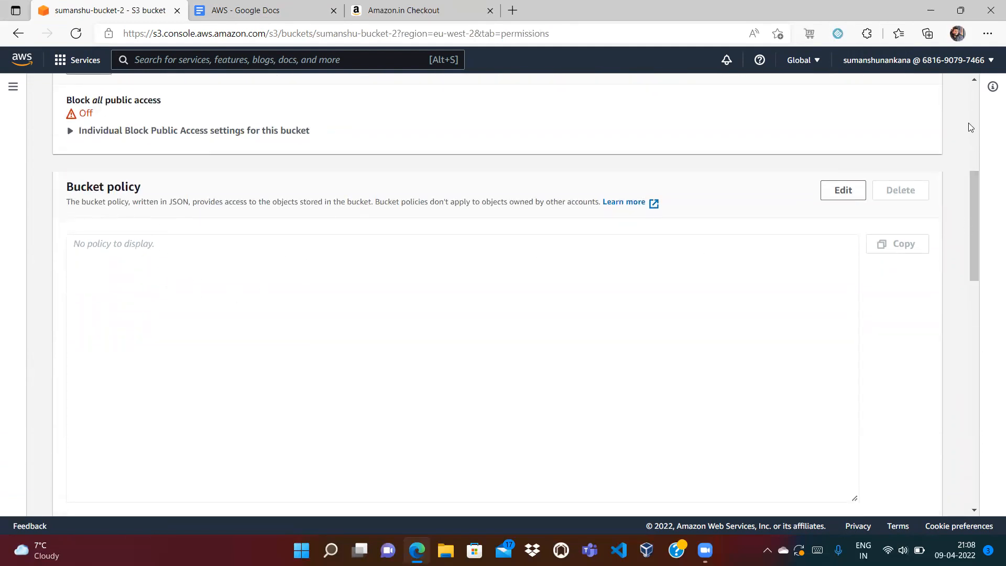
pyautogui.doubleClick(86, 113)
pyautogui.scroll(6, 307, 173)
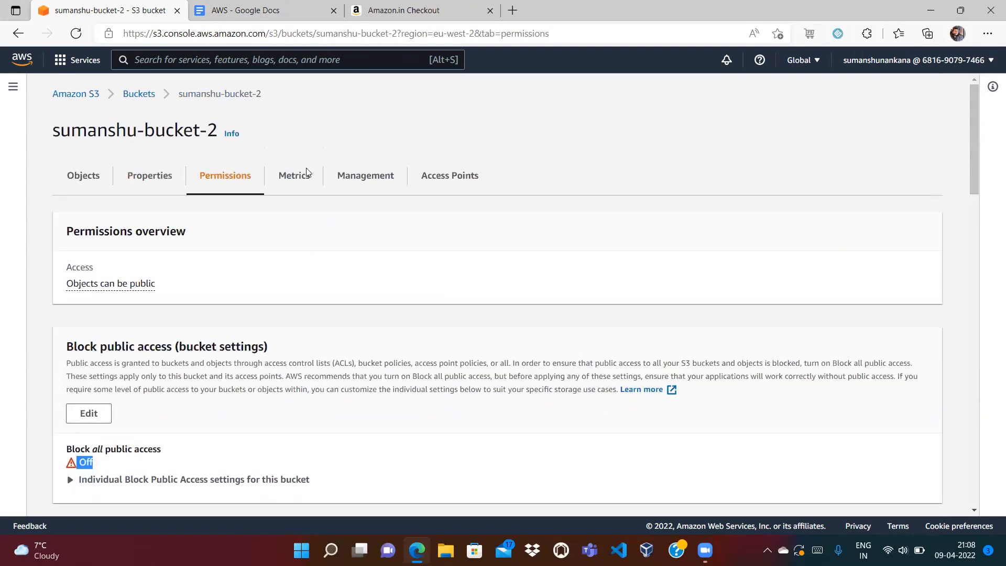
pyautogui.click(154, 184)
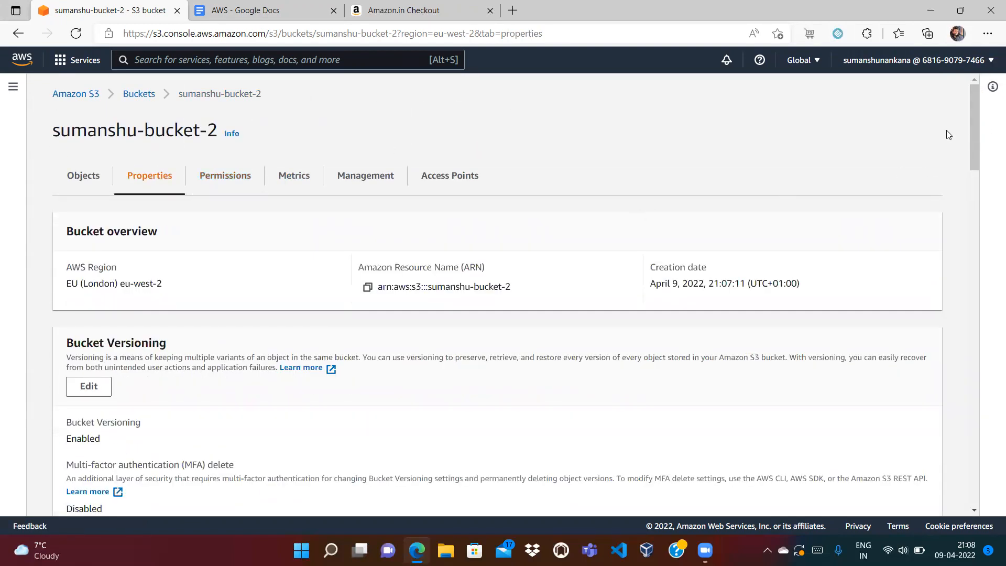
# - Load the copied website endpoint in a new tab, which returns 403 Forbidden
pyautogui.scroll(-3, 973, 112)
pyautogui.scroll(-15, 989, 308)
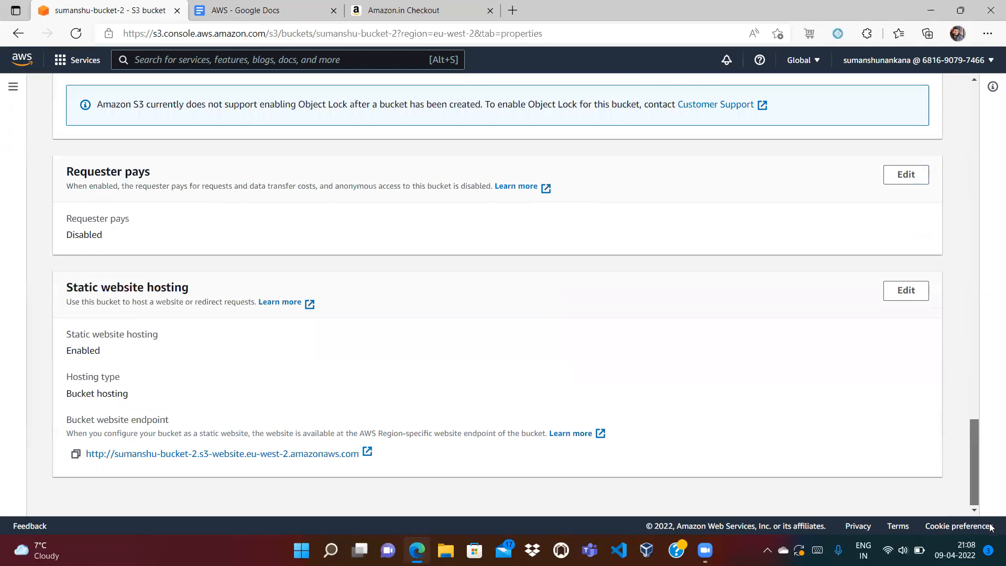
pyautogui.click(75, 454)
pyautogui.click(511, 10)
pyautogui.hotkey('ctrl', 'v')
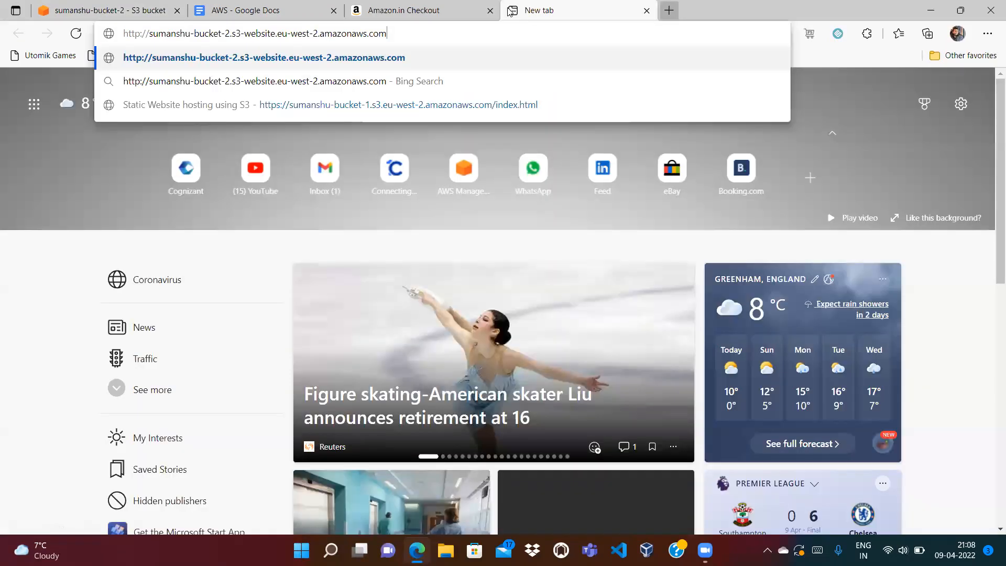
pyautogui.press('Return')
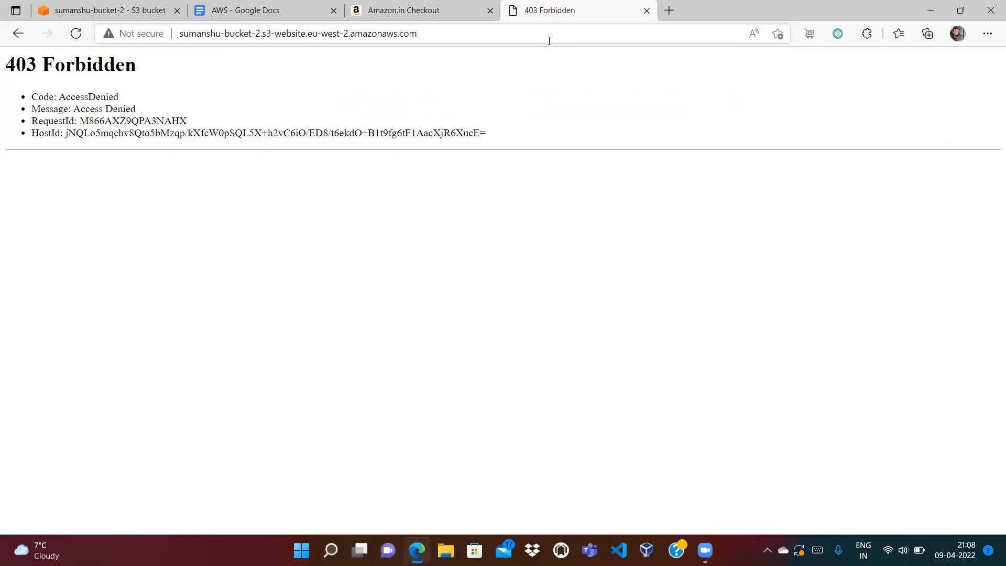
pyautogui.click(646, 10)
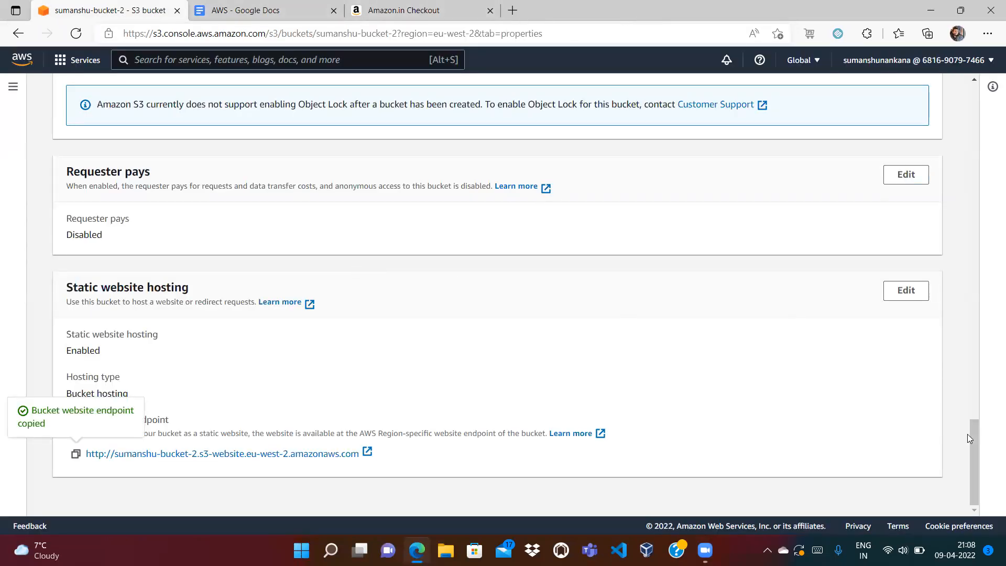
pyautogui.scroll(20, 968, 438)
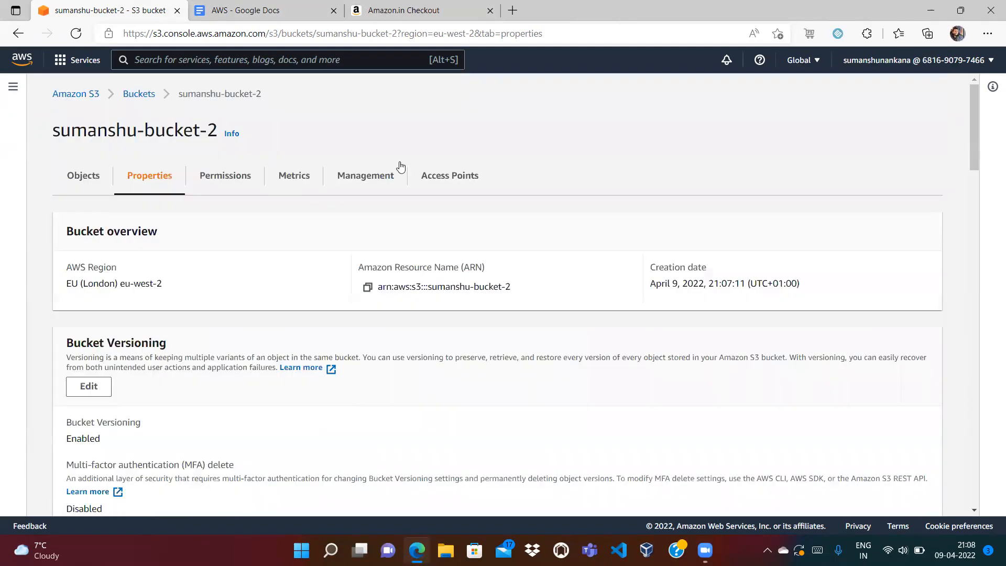
# - Edit sumanshu-bucket-2's bucket policy and launch the Policy Generator from the editor
pyautogui.click(234, 176)
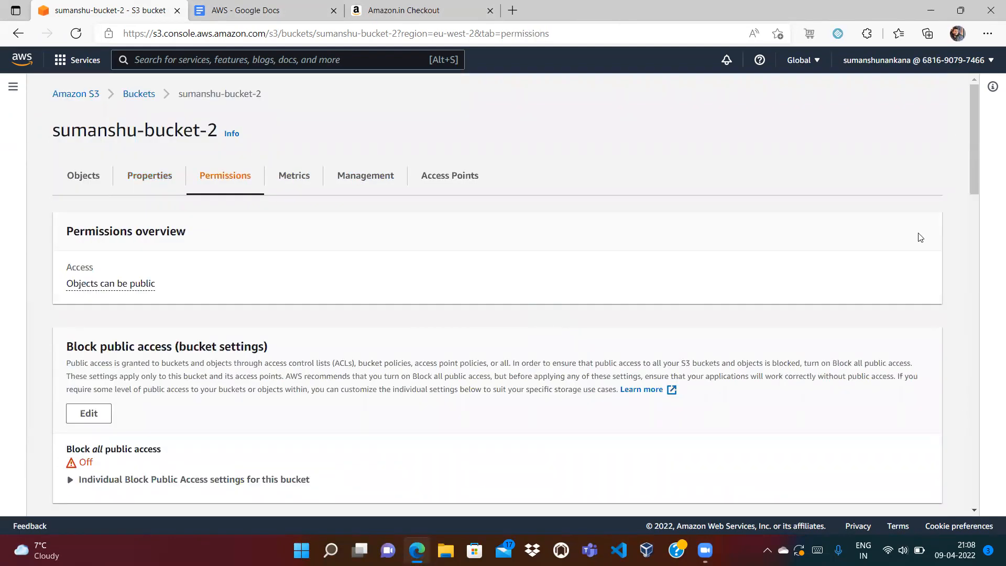
pyautogui.scroll(-5, 975, 152)
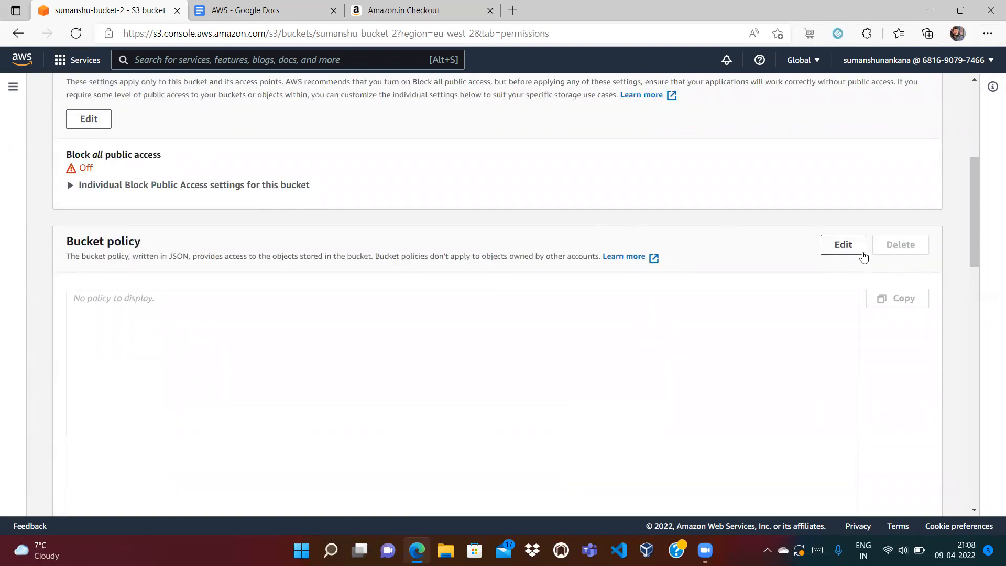
pyautogui.click(853, 253)
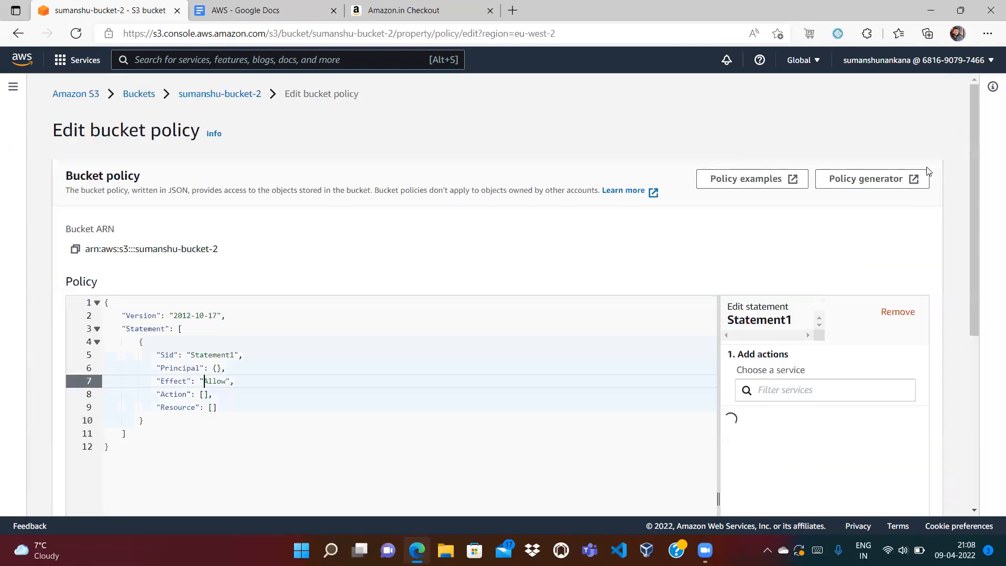
pyautogui.click(857, 178)
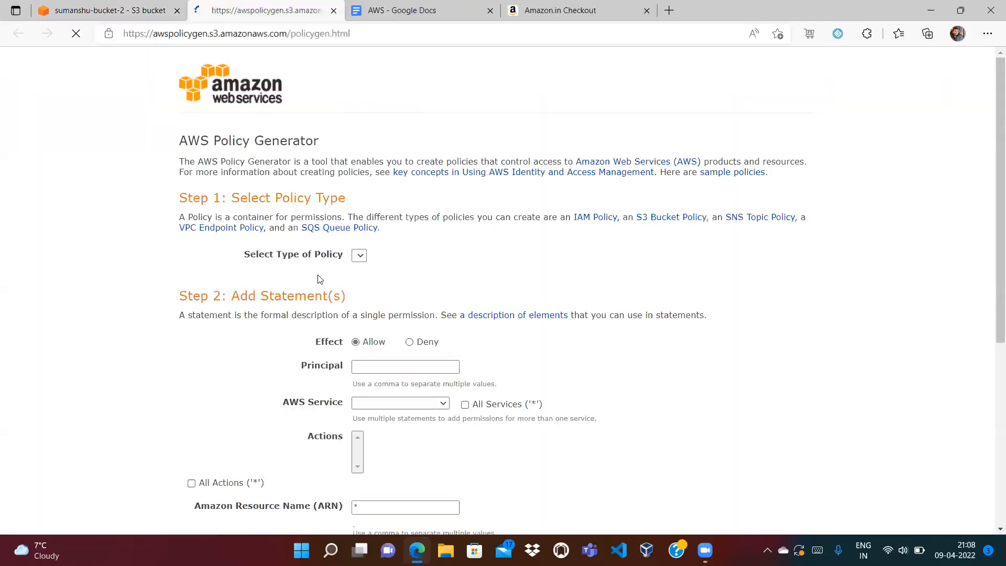
# - Choose S3 Bucket Policy type, principal *, and the GetObject action
pyautogui.click(398, 257)
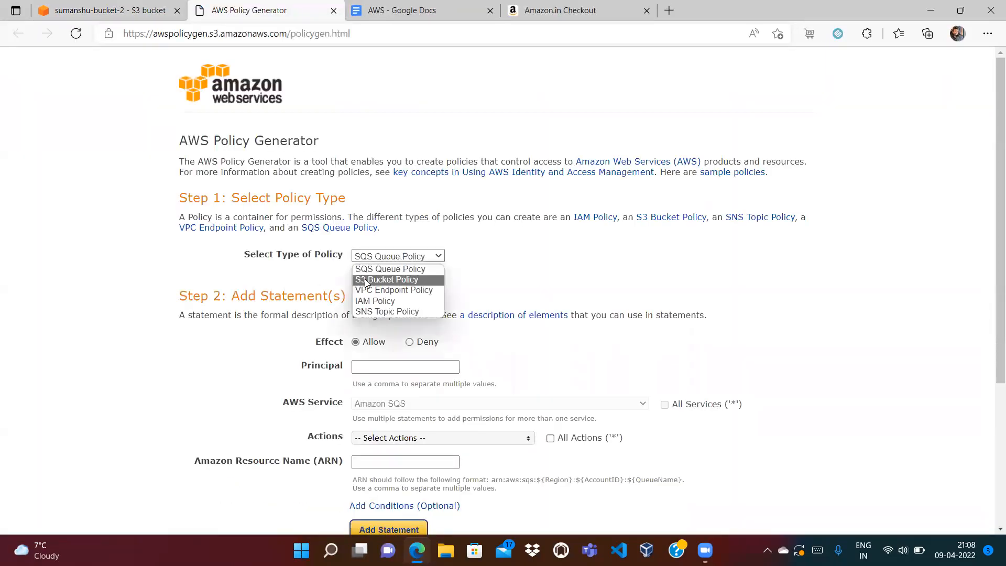
pyautogui.click(364, 278)
pyautogui.click(361, 367)
pyautogui.write('*')
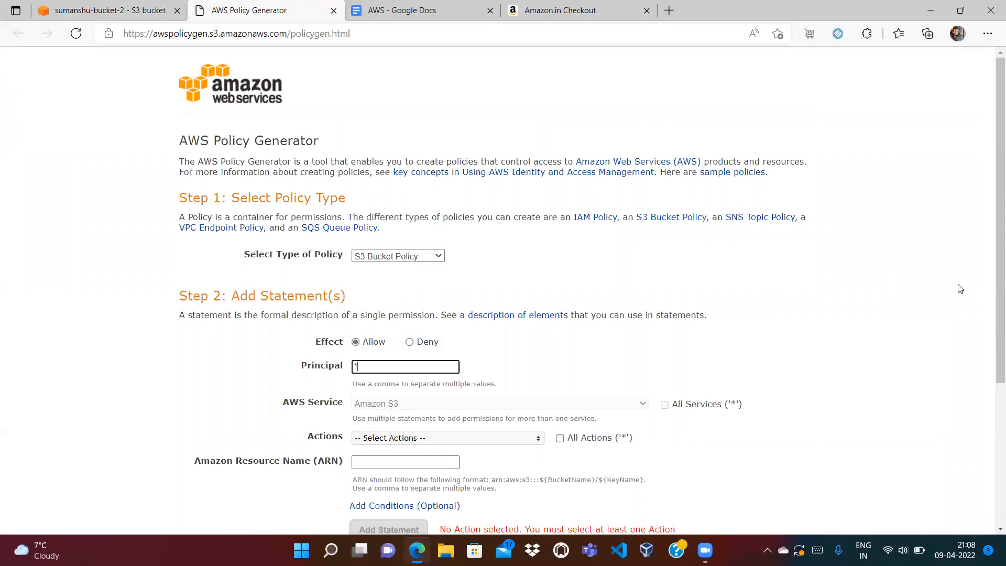
pyautogui.scroll(-3, 478, 336)
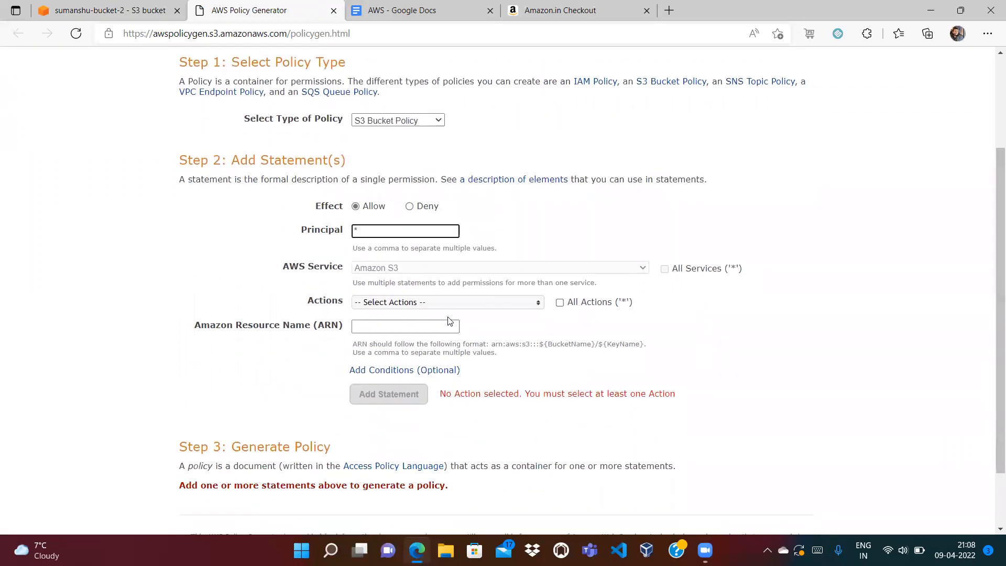
pyautogui.click(434, 310)
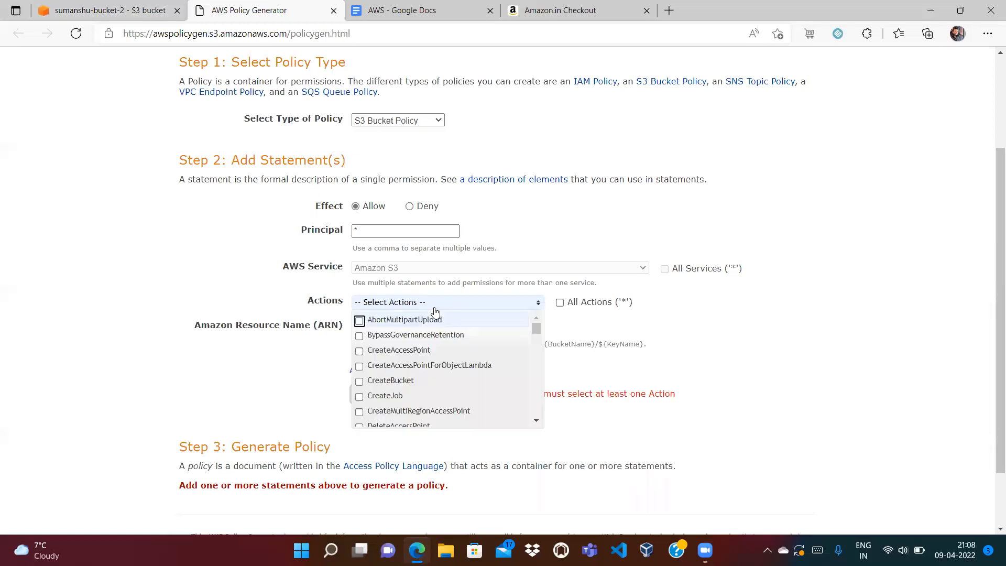
pyautogui.moveTo(536, 330); pyautogui.dragTo(537, 367)
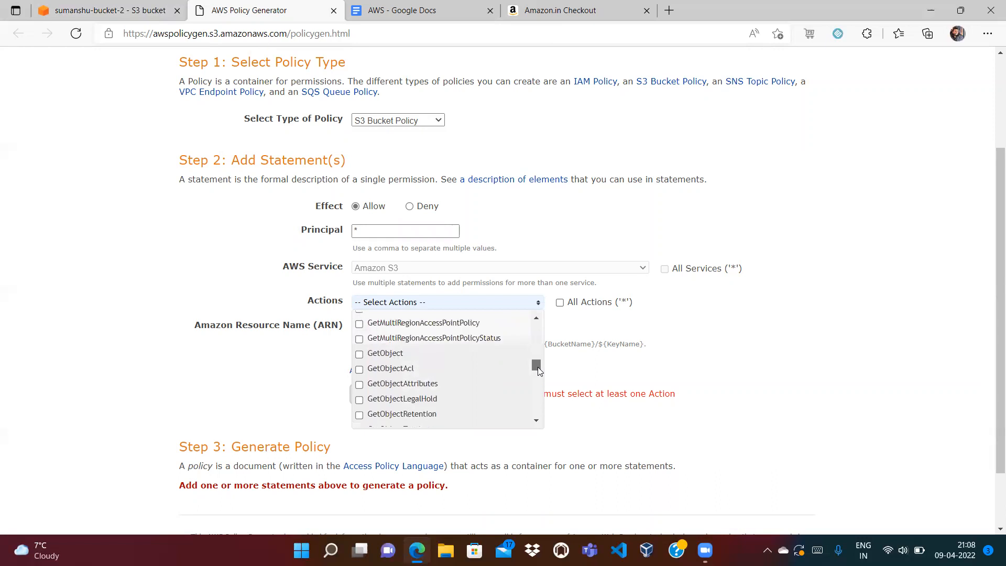
pyautogui.click(359, 355)
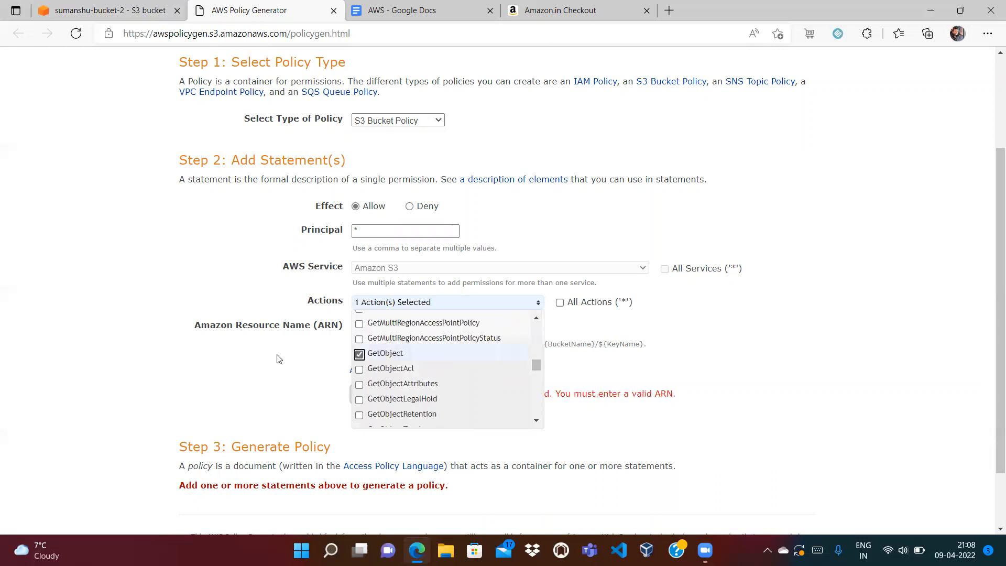
pyautogui.click(319, 343)
# - Set the resource to the copied bucket ARN plus /*: arn:aws:s3:::sumanshu-bucket-2/*
pyautogui.click(371, 326)
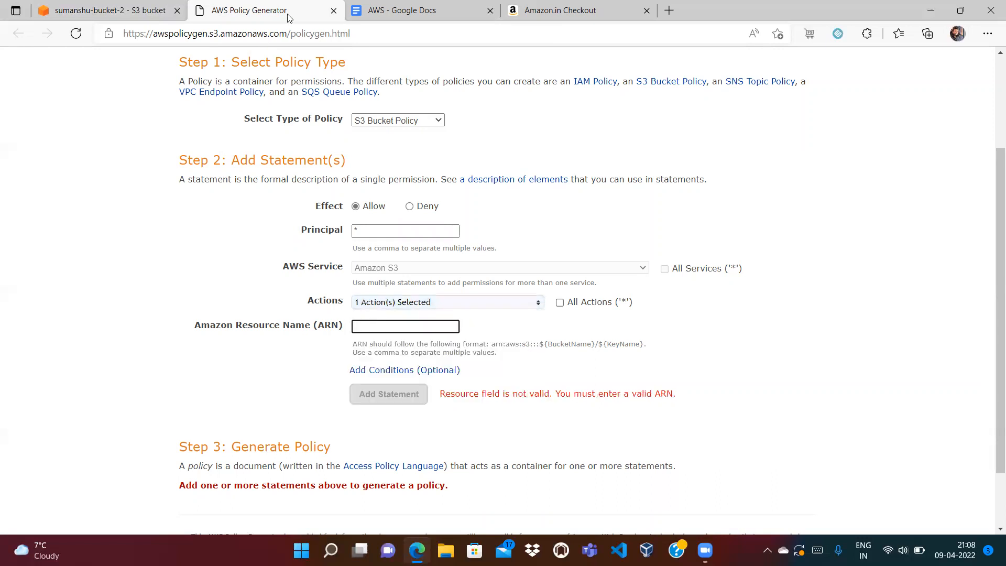
pyautogui.click(107, 10)
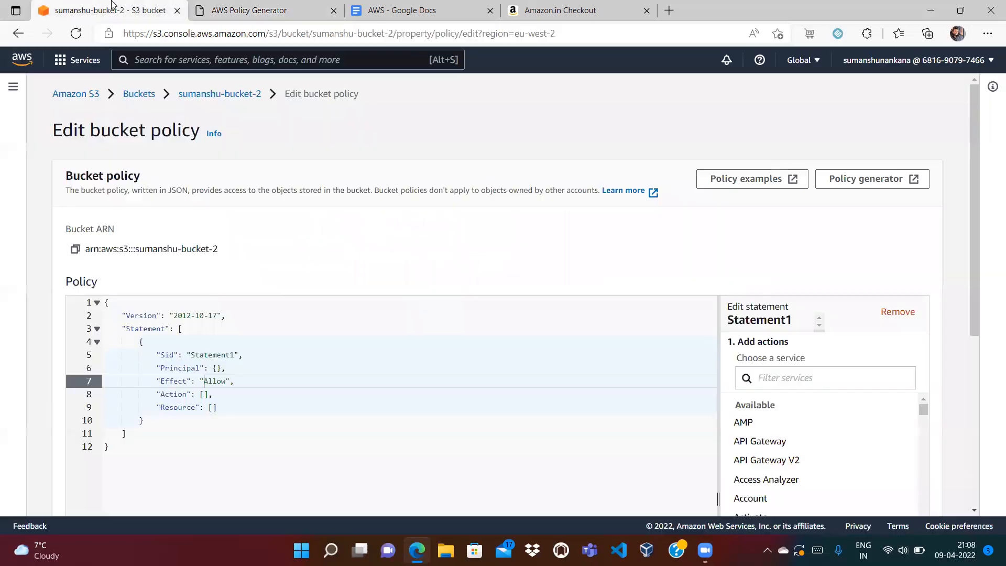
pyautogui.click(76, 250)
pyautogui.click(251, 10)
pyautogui.click(381, 324)
pyautogui.hotkey('ctrl', 'v')
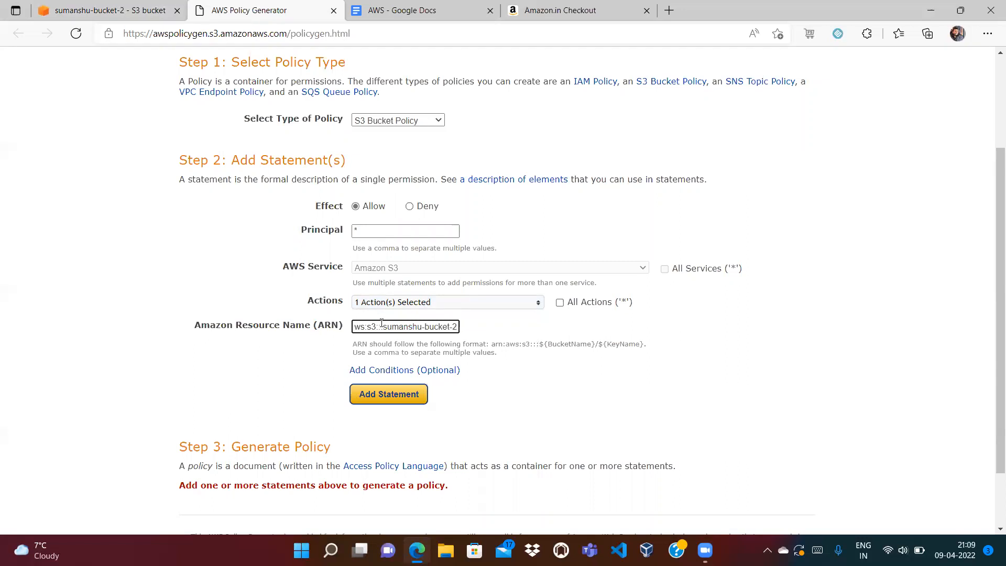
pyautogui.write('/*')
# - Add the statement, generate the policy, and copy its JSON
pyautogui.click(404, 398)
pyautogui.scroll(-3, 703, 339)
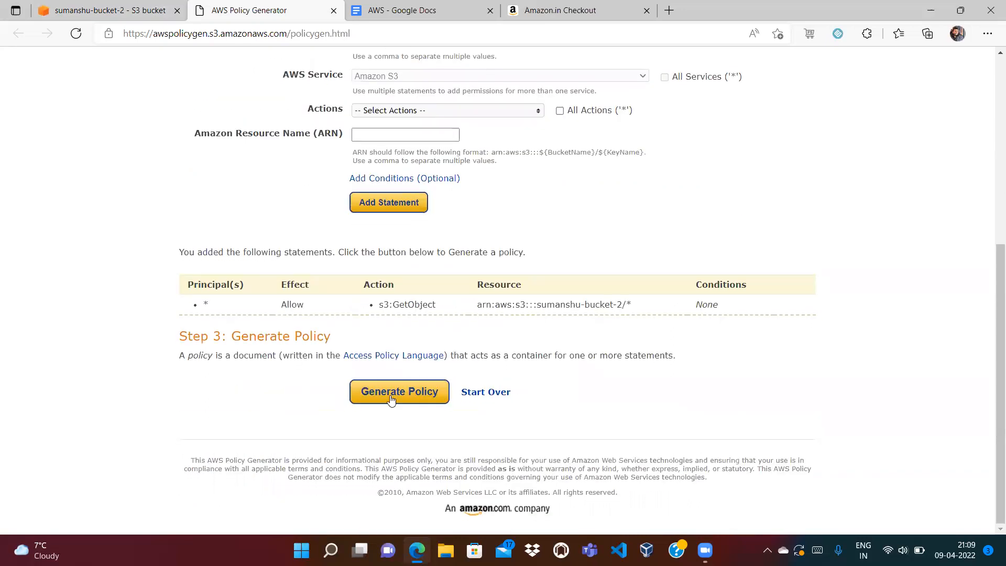
pyautogui.click(390, 400)
pyautogui.hotkey('ctrl', 'a')
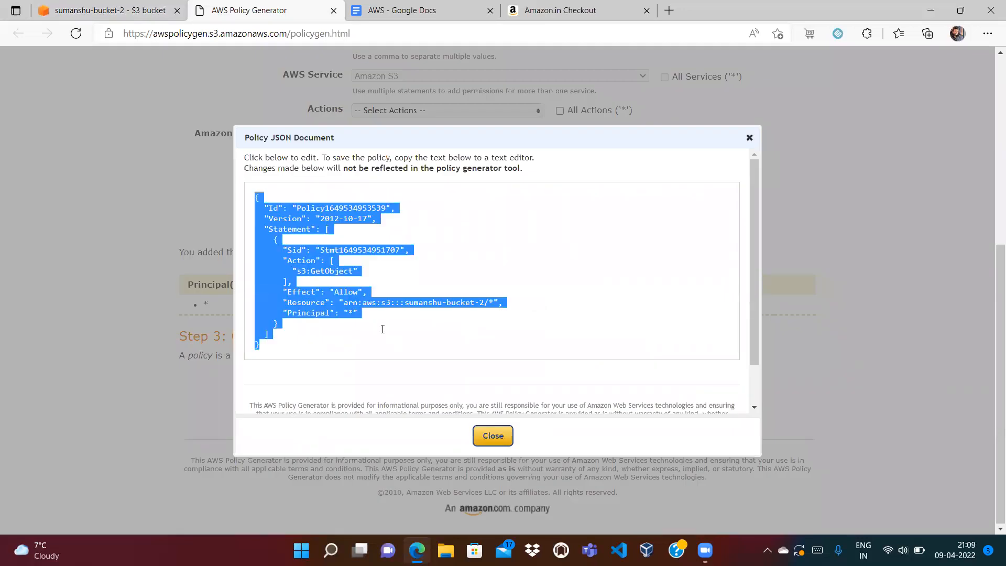
pyautogui.click(493, 436)
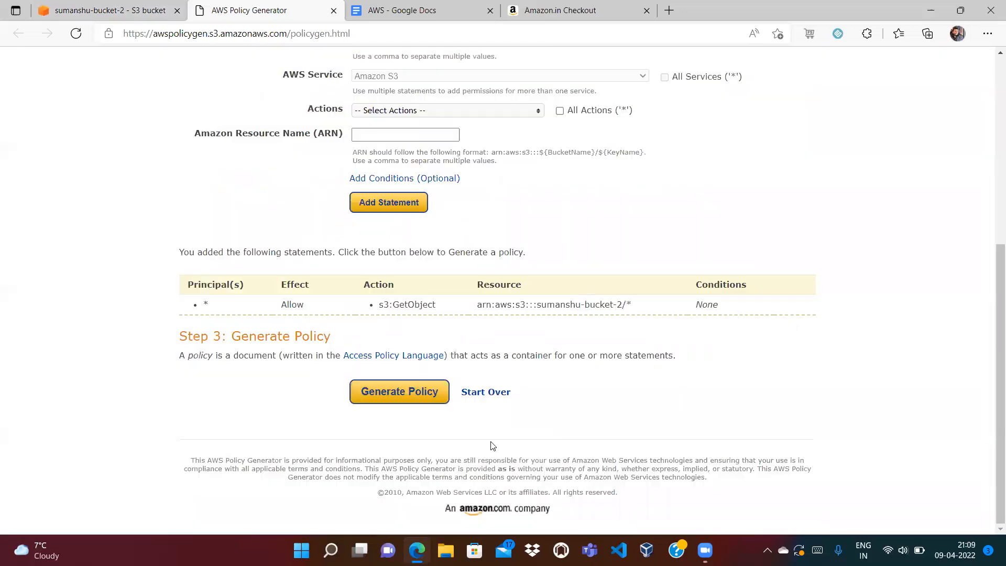
# - Replace the existing bucket policy text with the generated GetObject JSON and save it
pyautogui.click(108, 6)
pyautogui.hotkey('ctrl', 'a')
pyautogui.press('BackSpace')
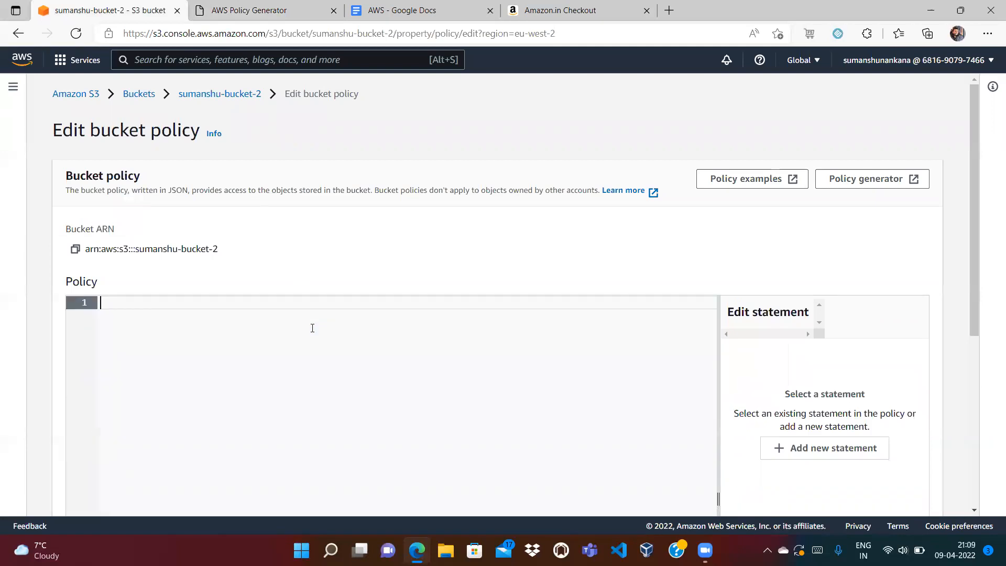
pyautogui.hotkey('ctrl', 'v')
pyautogui.moveTo(974, 276); pyautogui.dragTo(973, 452)
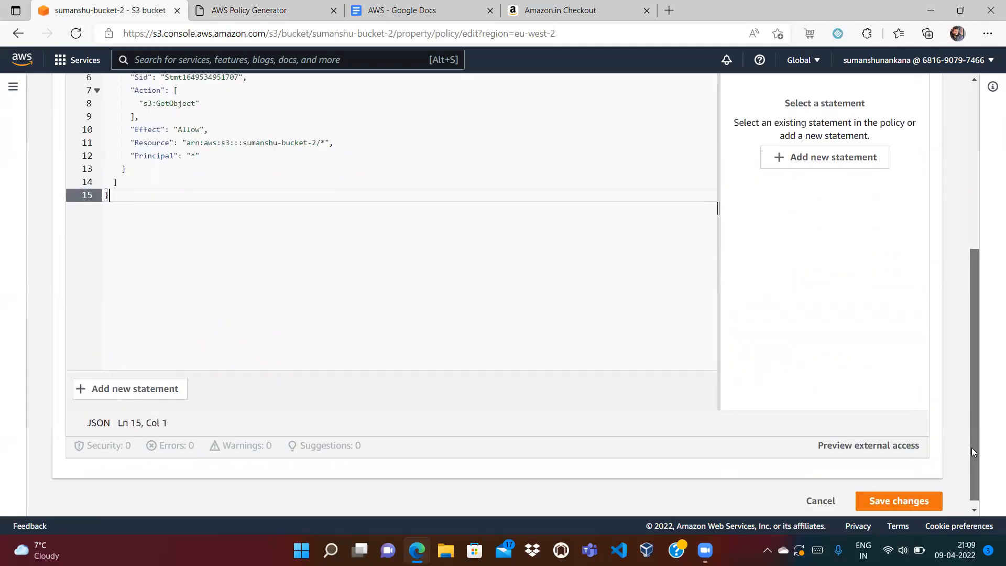
pyautogui.click(893, 503)
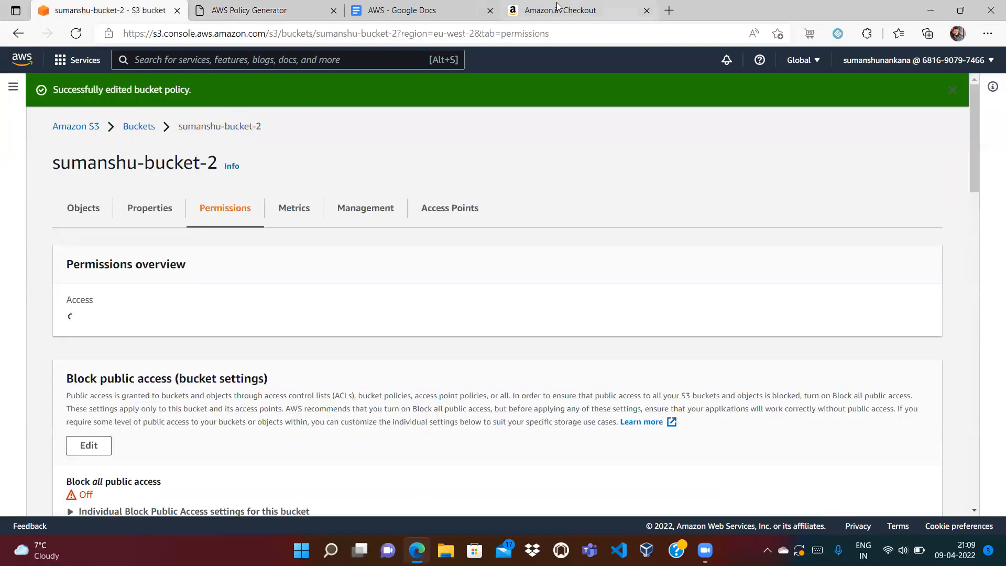
pyautogui.click(285, 15)
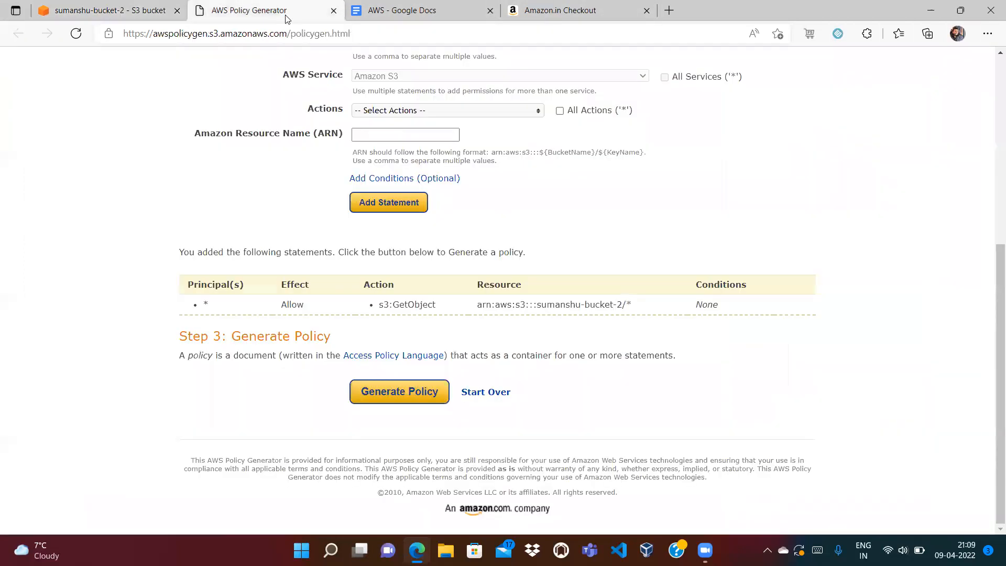
# - Load the bucket website endpoint from Properties and confirm the flag demo page now appears
pyautogui.click(334, 11)
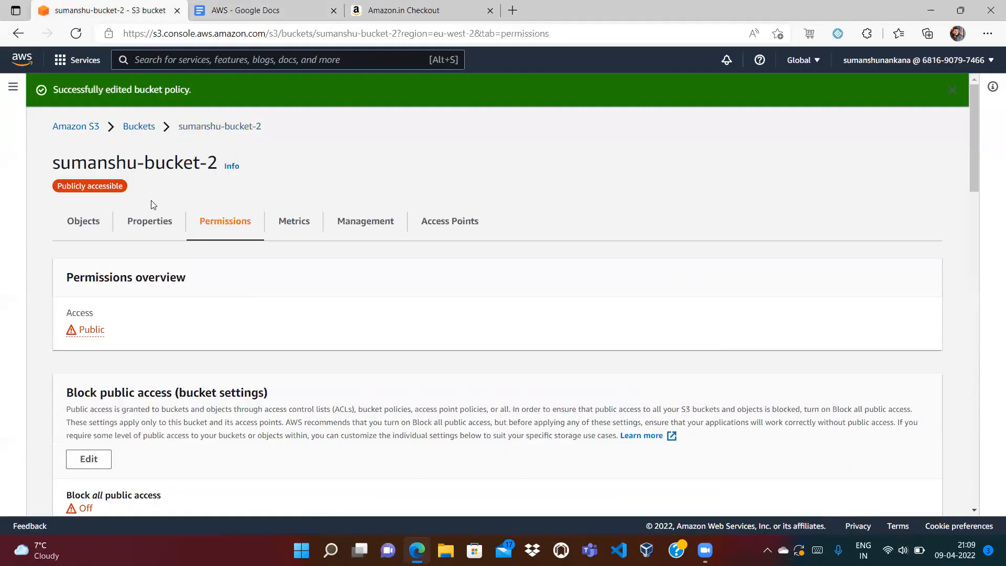
pyautogui.click(150, 221)
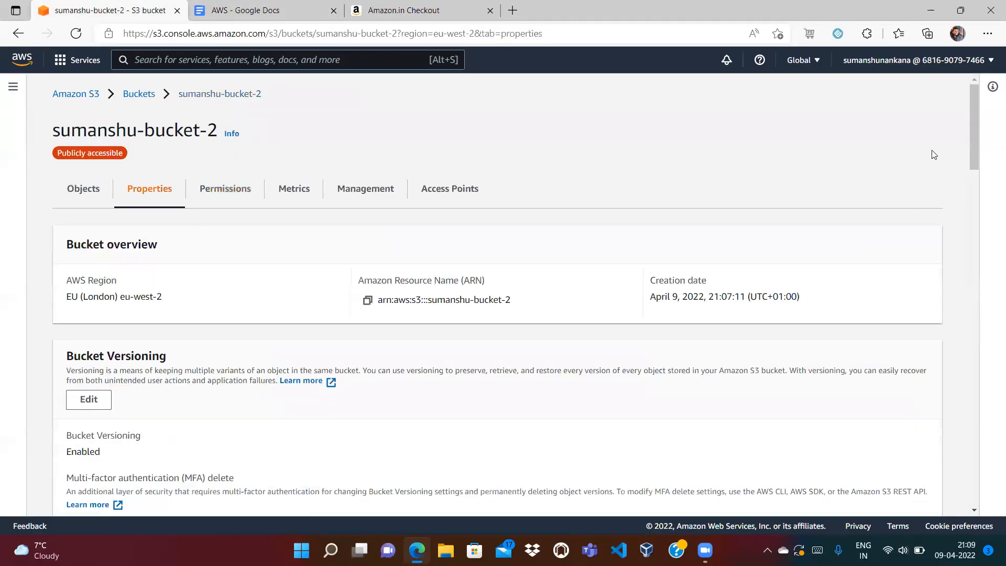
pyautogui.moveTo(973, 125); pyautogui.dragTo(989, 491)
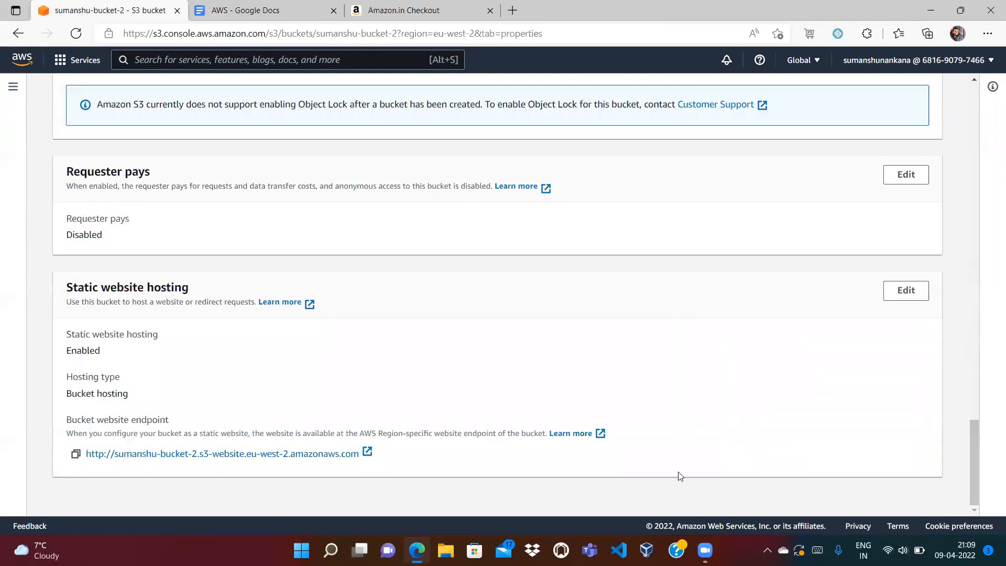
pyautogui.click(75, 459)
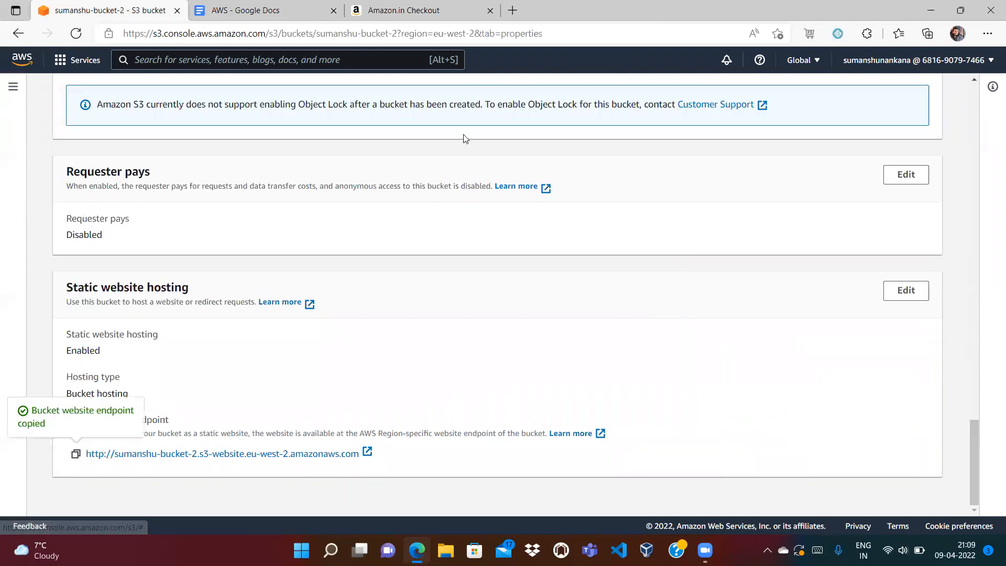
pyautogui.click(513, 10)
pyautogui.hotkey('ctrl', 'v')
pyautogui.press('Return')
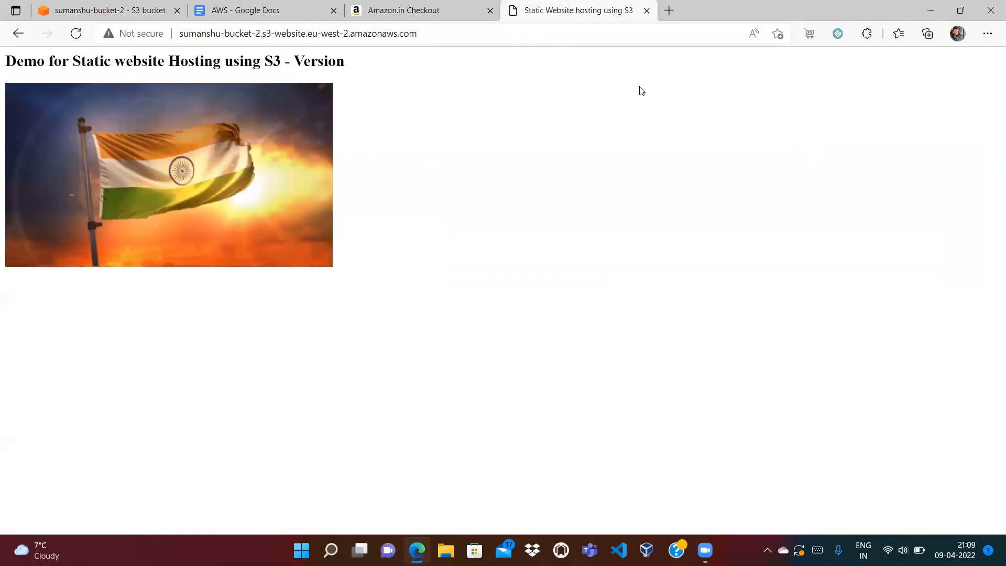
pyautogui.click(646, 10)
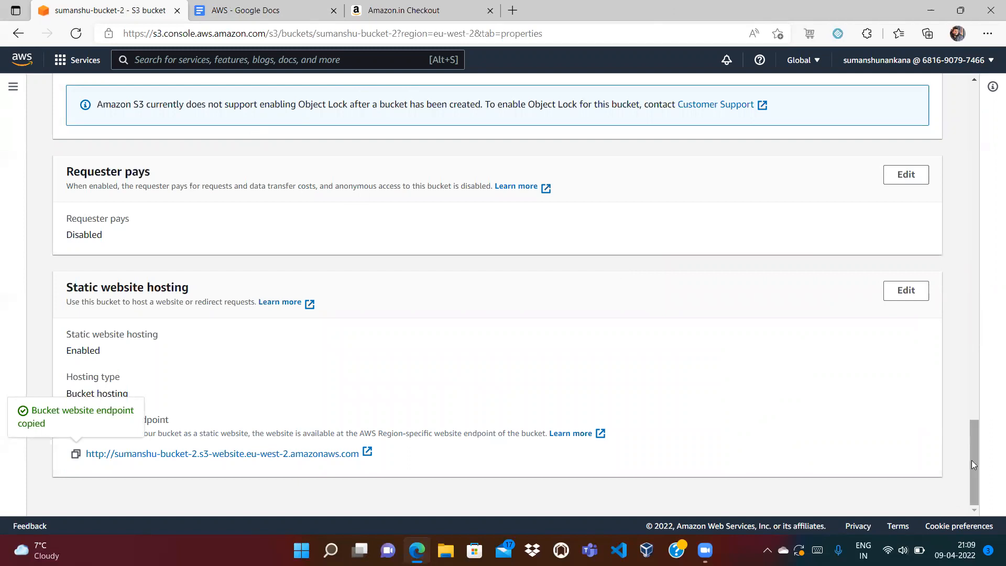
pyautogui.moveTo(972, 464); pyautogui.dragTo(974, 115)
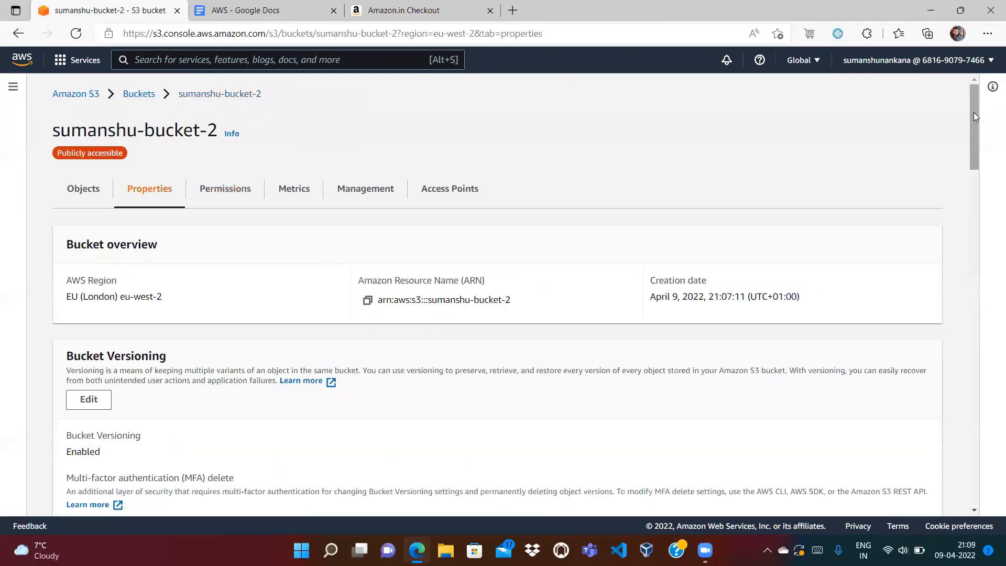
# - From sumanshu-bucket-2's Objects, go to Properties and open the Server access logging Edit page
pyautogui.click(81, 191)
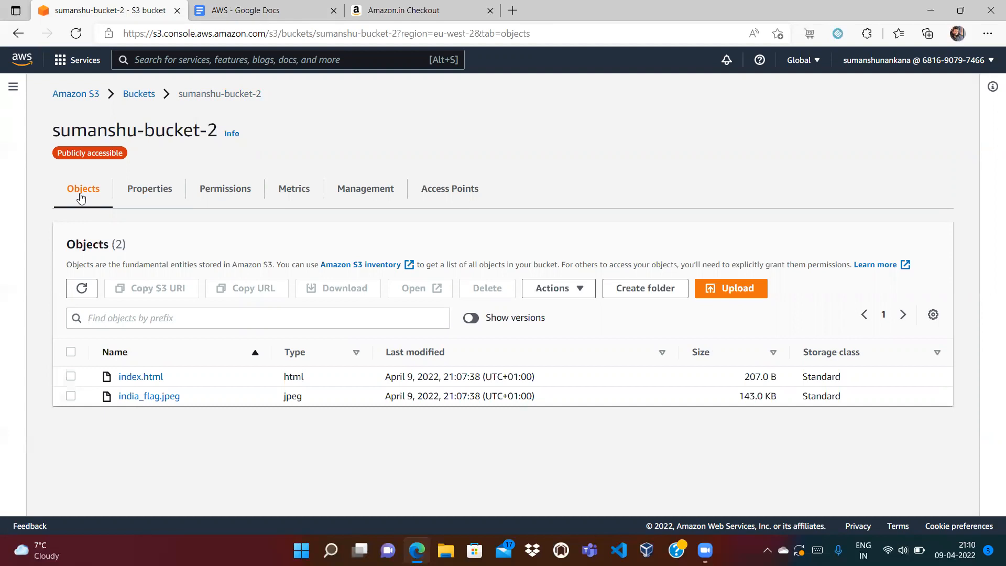
pyautogui.click(161, 195)
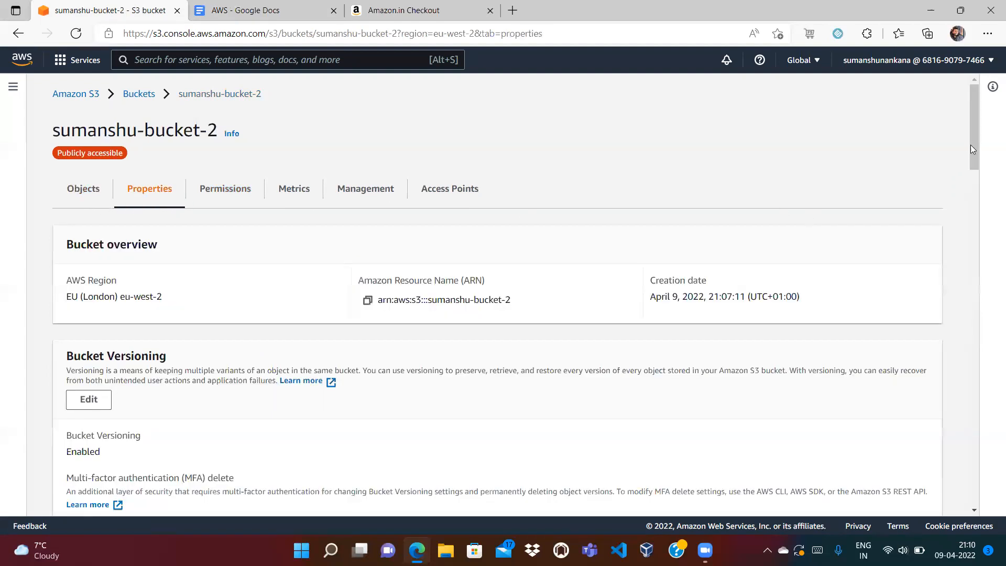
pyautogui.moveTo(974, 136); pyautogui.dragTo(974, 168)
pyautogui.scroll(-4, 974, 178)
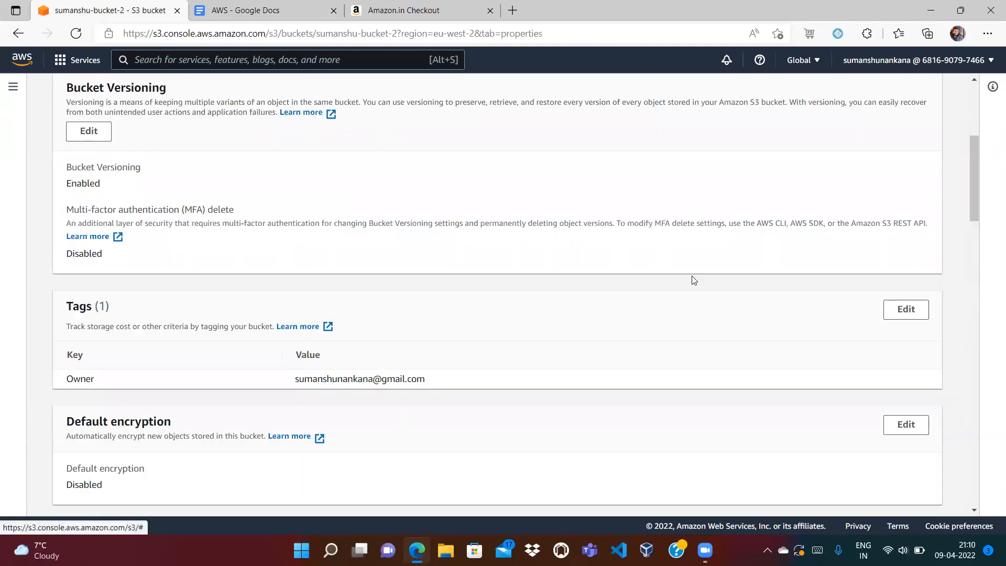
pyautogui.moveTo(975, 182); pyautogui.dragTo(980, 287)
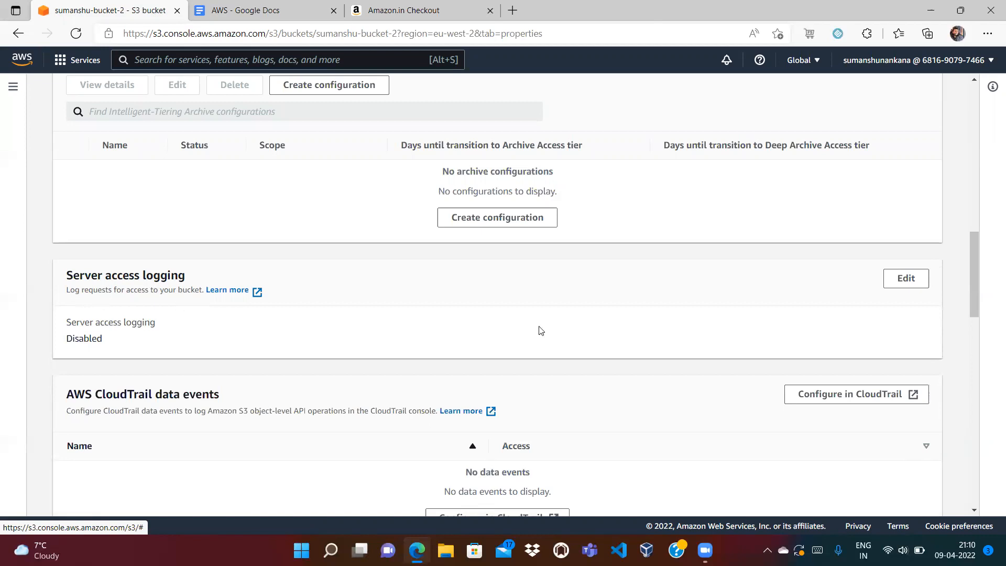
pyautogui.click(907, 286)
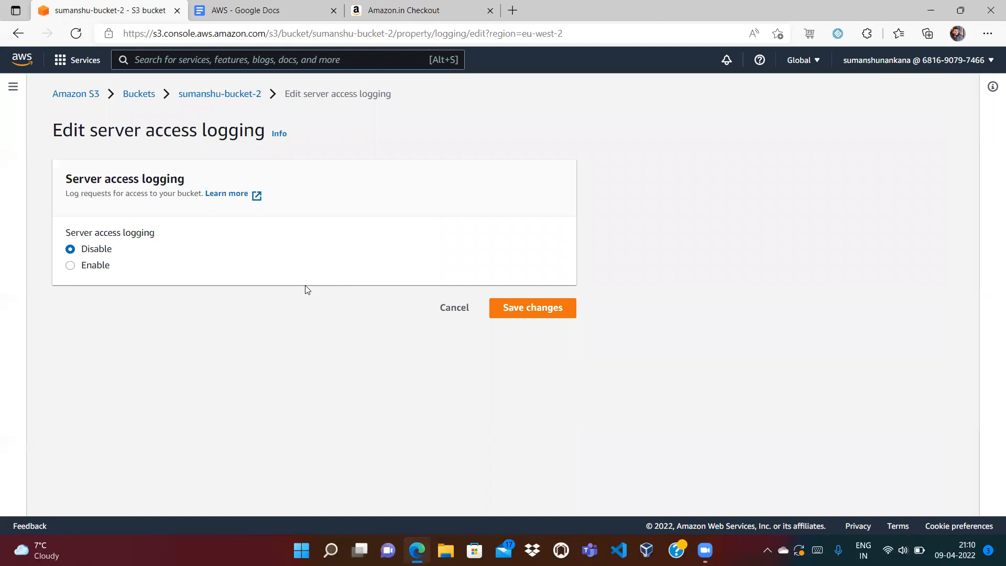
# - Select Enable, consult the S3 access logging notes, then return unsaved to the three-bucket list
pyautogui.click(72, 268)
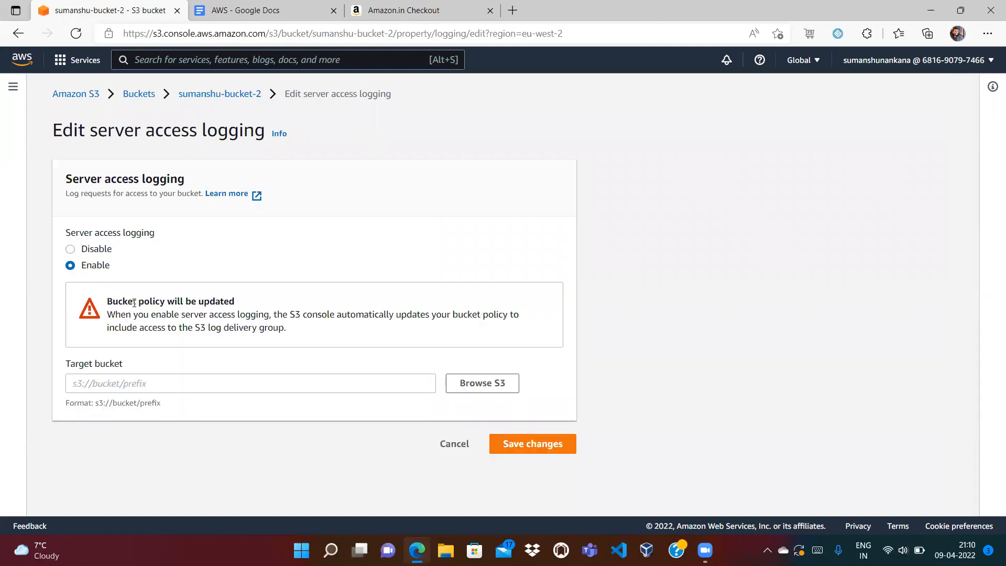
pyautogui.click(252, 11)
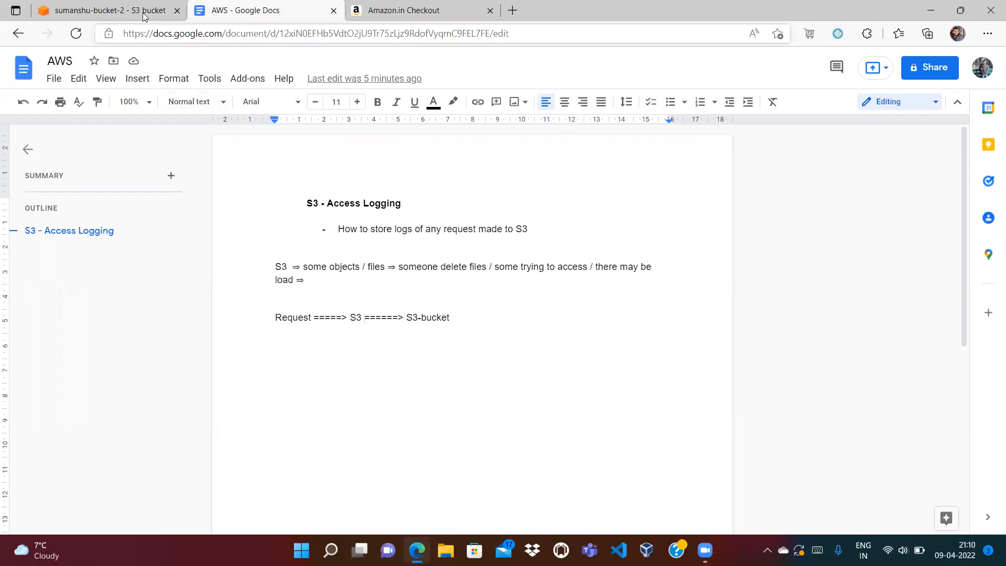
pyautogui.click(105, 11)
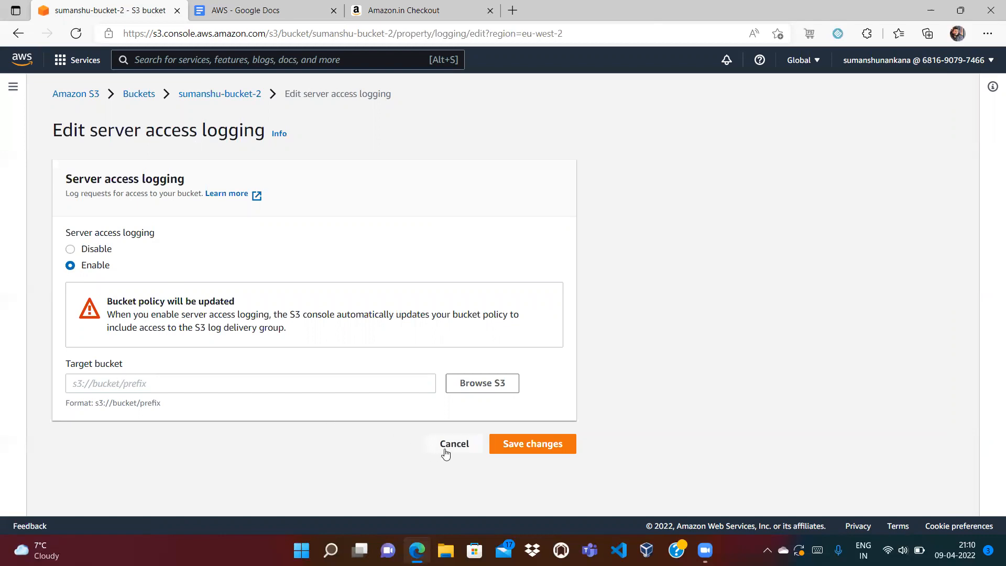
pyautogui.click(147, 95)
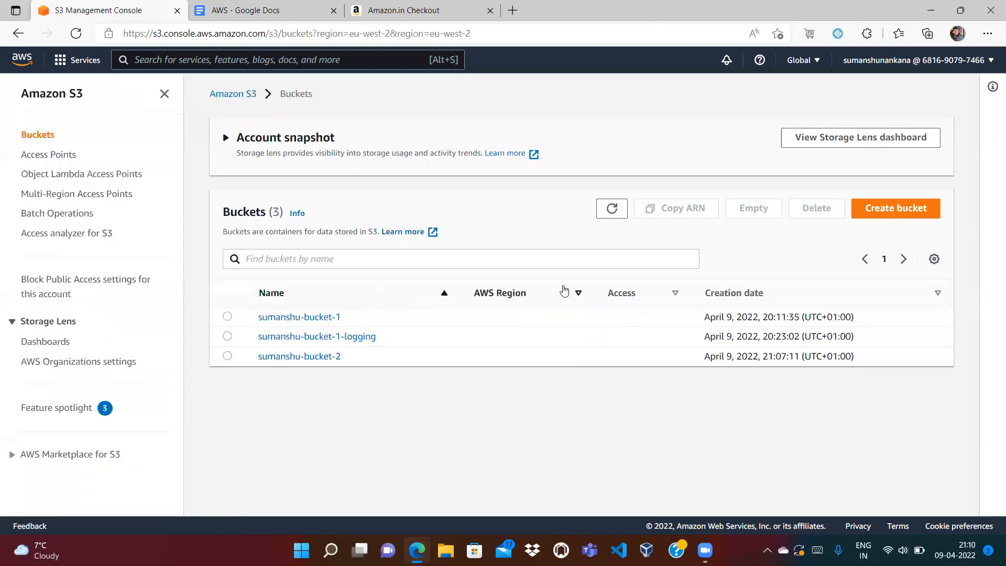
# - Create bucket sumanshu-bucket-2-logging with default settings and return to the four-bucket list
pyautogui.click(906, 220)
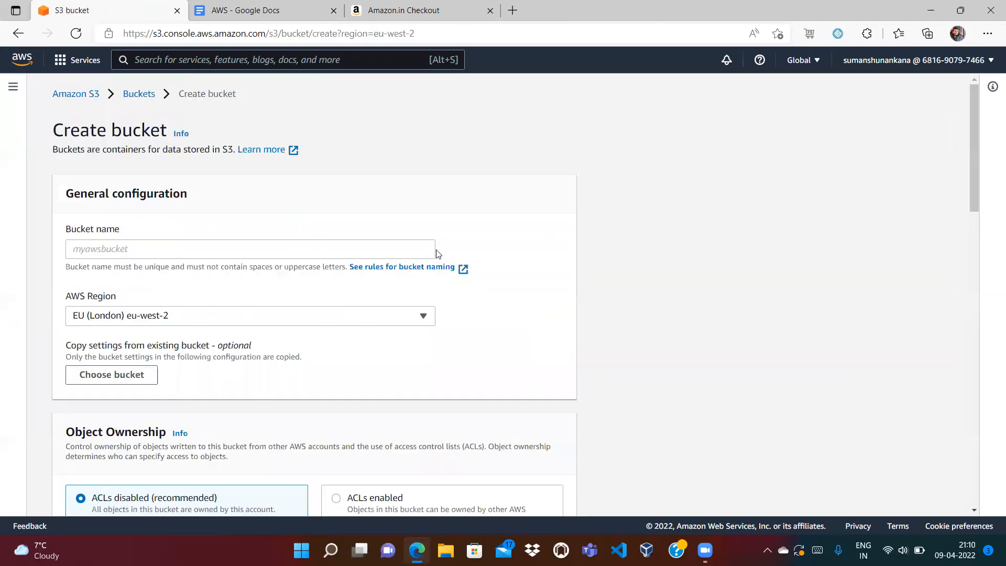
pyautogui.click(353, 252)
pyautogui.write('sumanshu-buc')
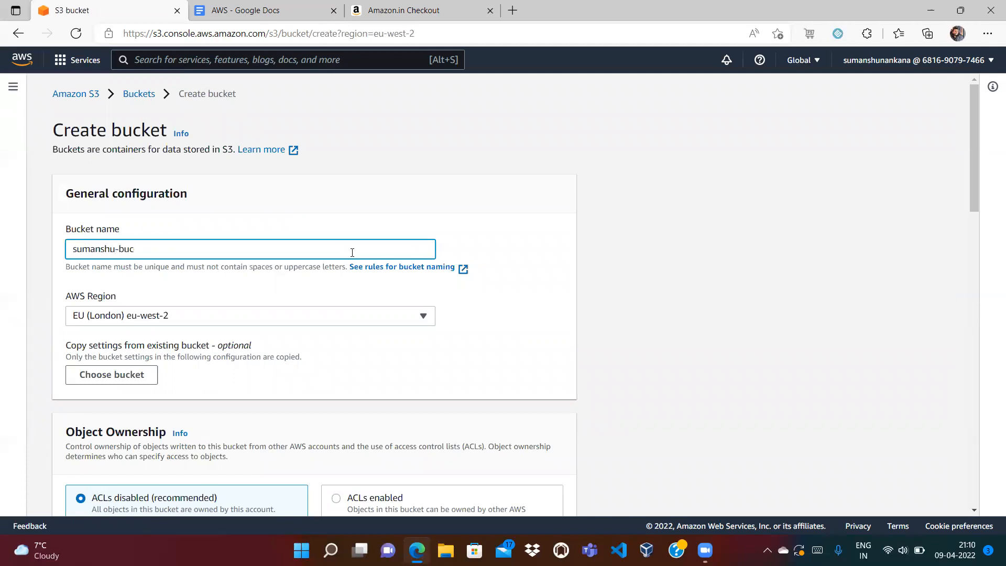
pyautogui.write('ket-2-logging')
pyautogui.scroll(-3, 975, 167)
pyautogui.scroll(-11, 990, 257)
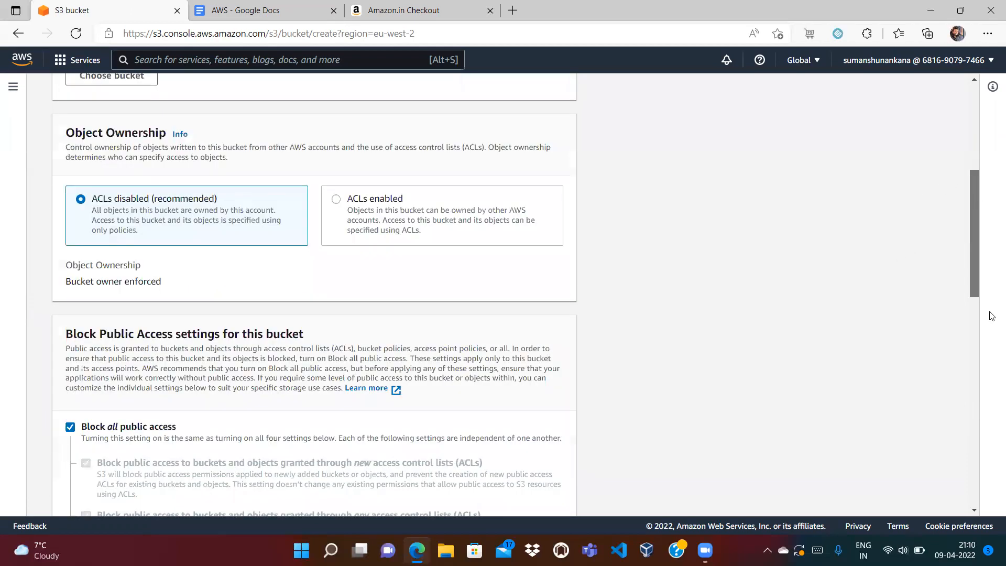
pyautogui.scroll(-3, 992, 423)
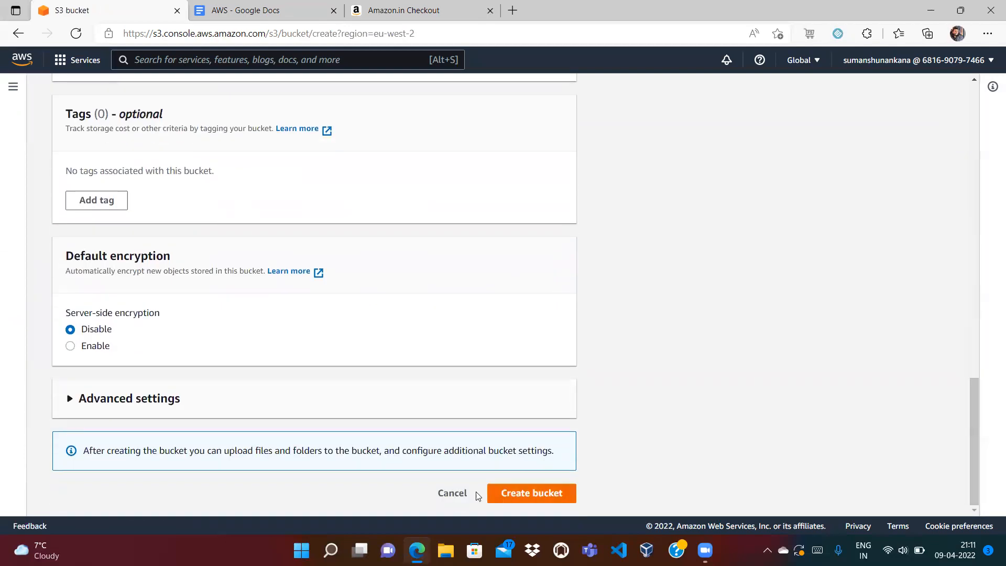
pyautogui.click(529, 496)
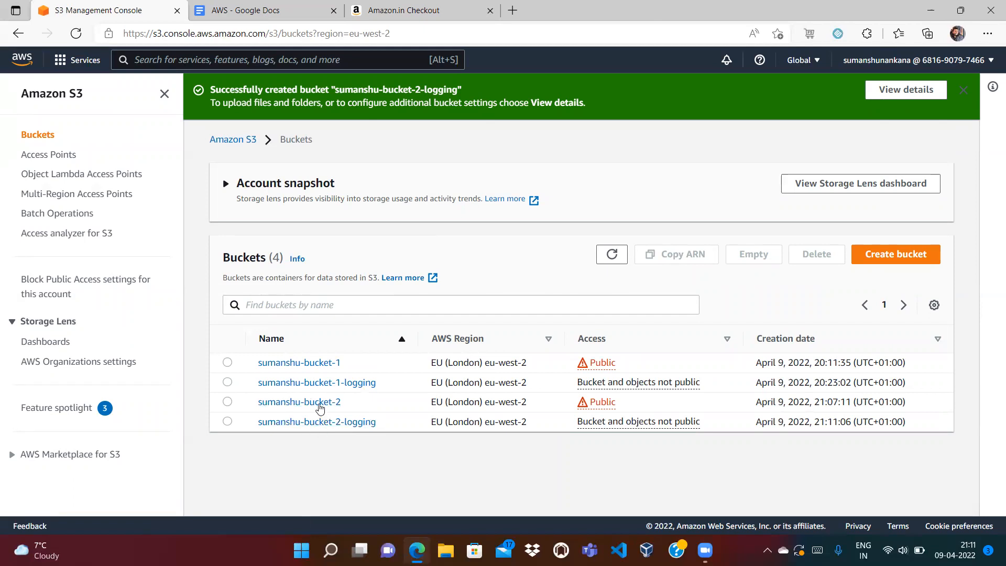
pyautogui.click(317, 403)
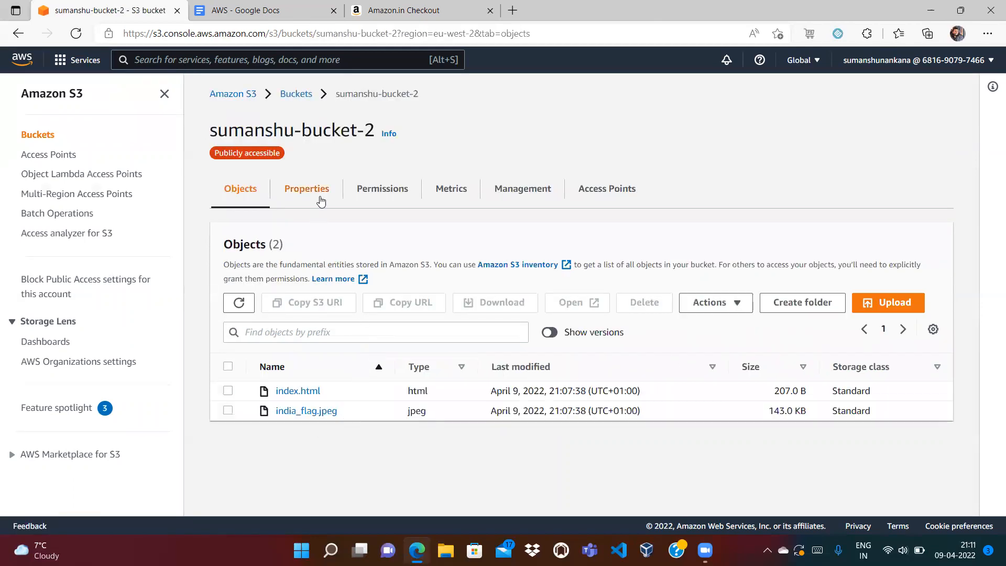
pyautogui.click(296, 95)
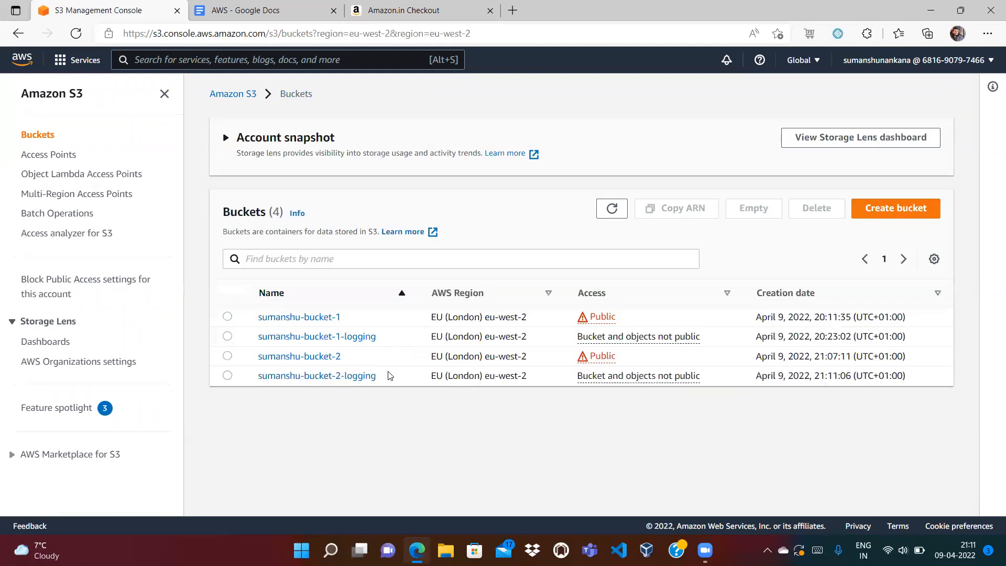
# - Open sumanshu-bucket-2's Properties, collapse the side panel, and edit Server access logging
pyautogui.moveTo(382, 377); pyautogui.dragTo(257, 378)
pyautogui.hotkey('ctrl', 'c')
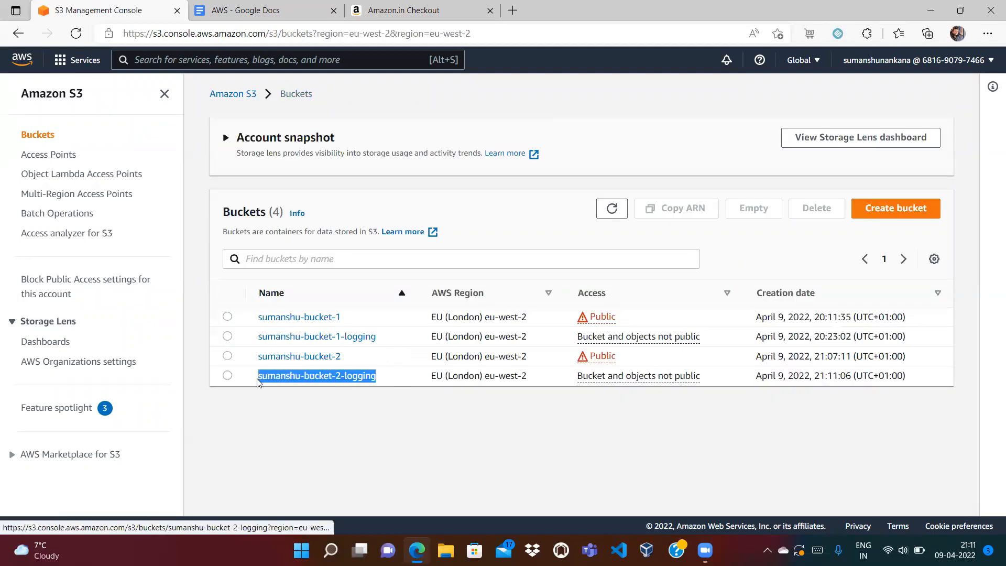
pyautogui.click(294, 359)
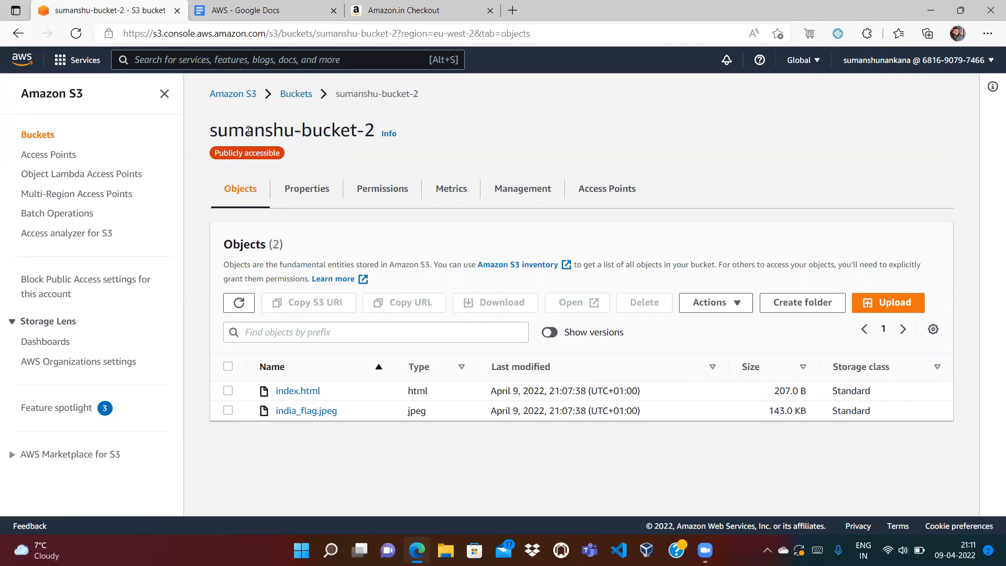
pyautogui.click(313, 197)
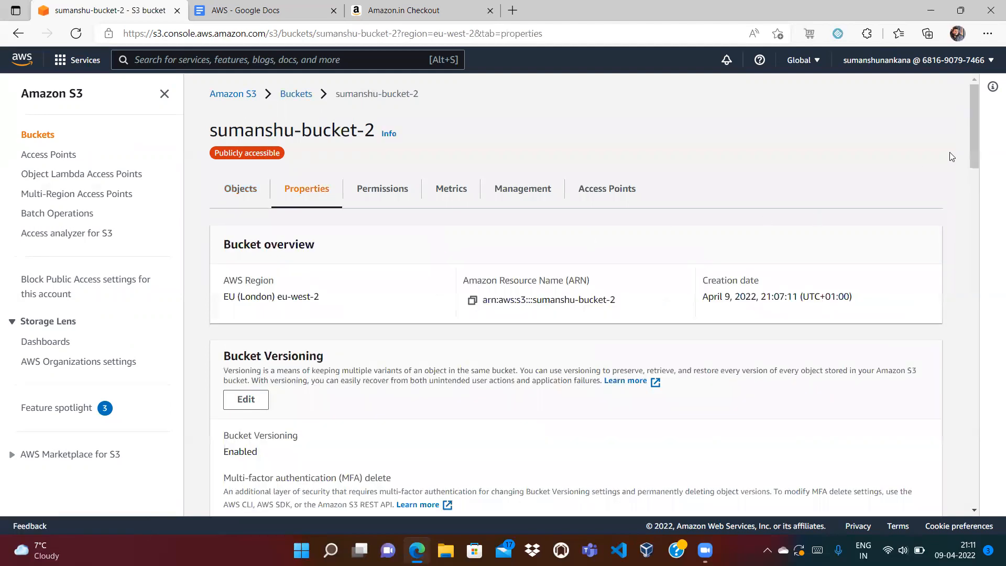
pyautogui.moveTo(974, 132); pyautogui.dragTo(981, 210)
pyautogui.moveTo(987, 246); pyautogui.dragTo(887, 290)
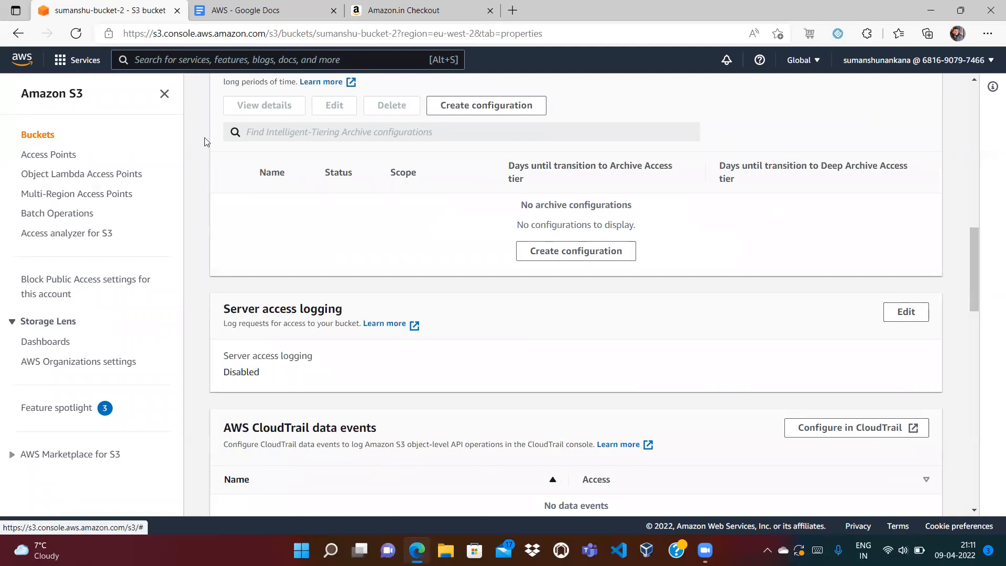
pyautogui.click(165, 95)
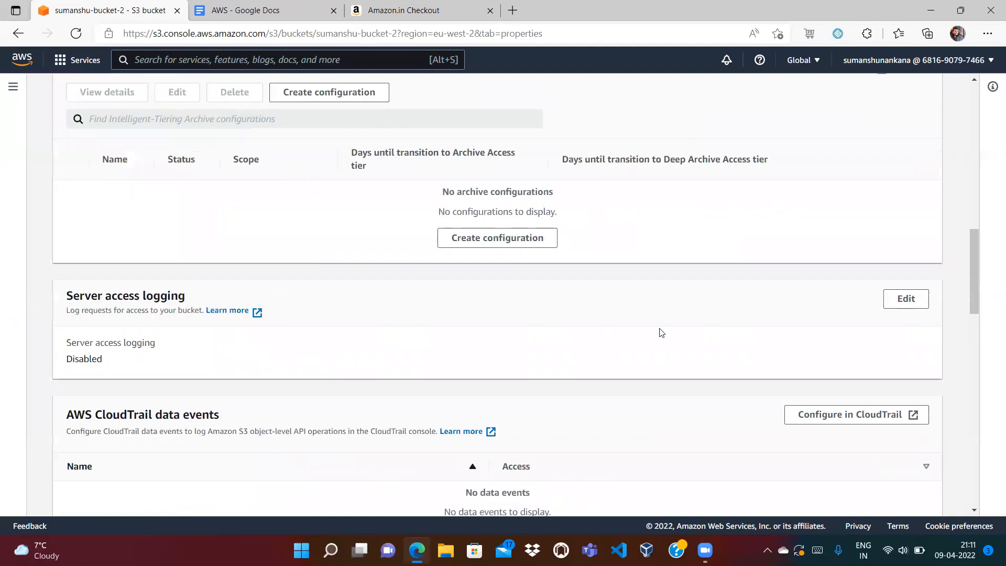
pyautogui.click(905, 298)
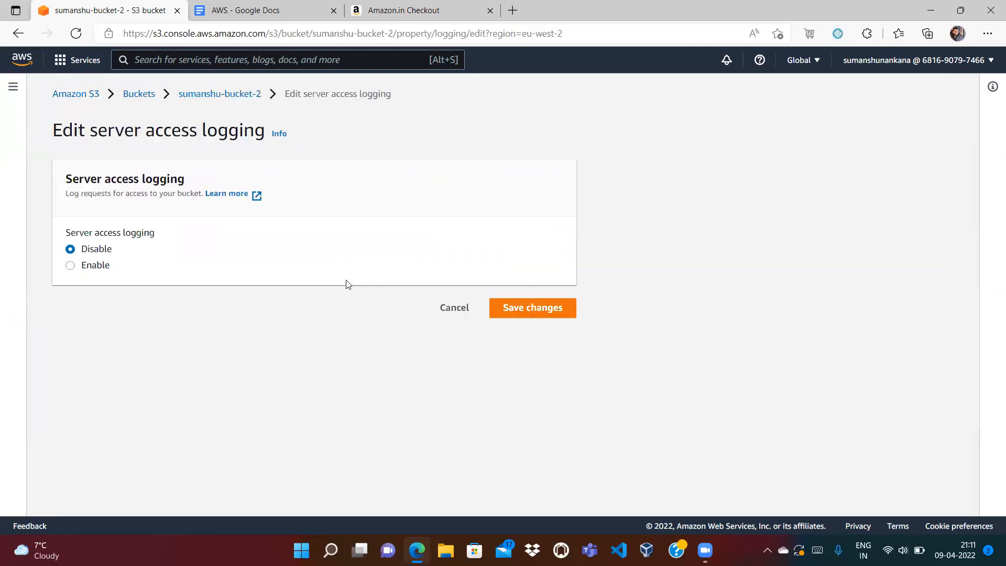
# - Enable server access logging with target bucket s3://sumanshu-bucket-2-logging/logs and save the changes
pyautogui.click(70, 266)
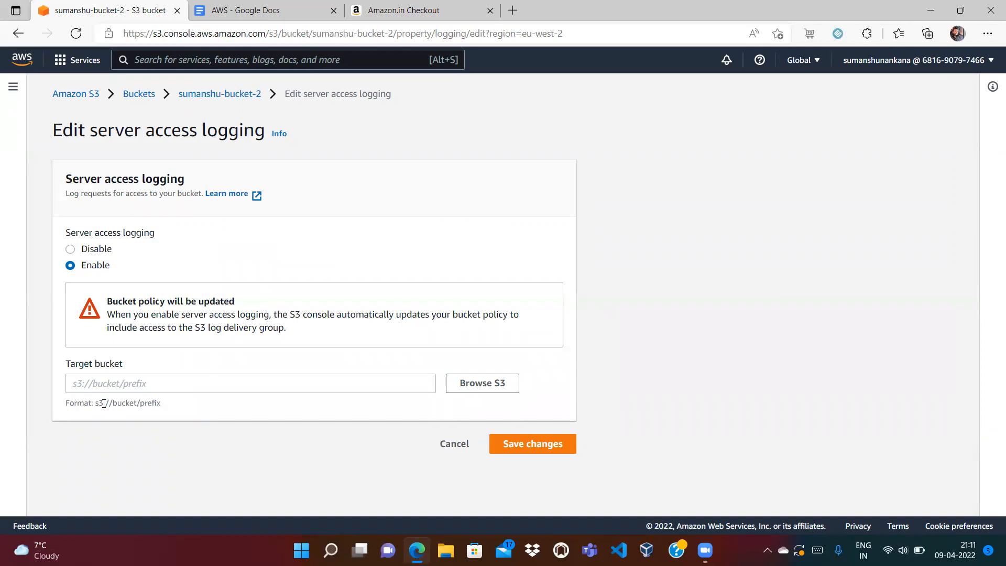
pyautogui.click(101, 386)
pyautogui.write('s3://')
pyautogui.hotkey('ctrl', 'v')
pyautogui.write('/')
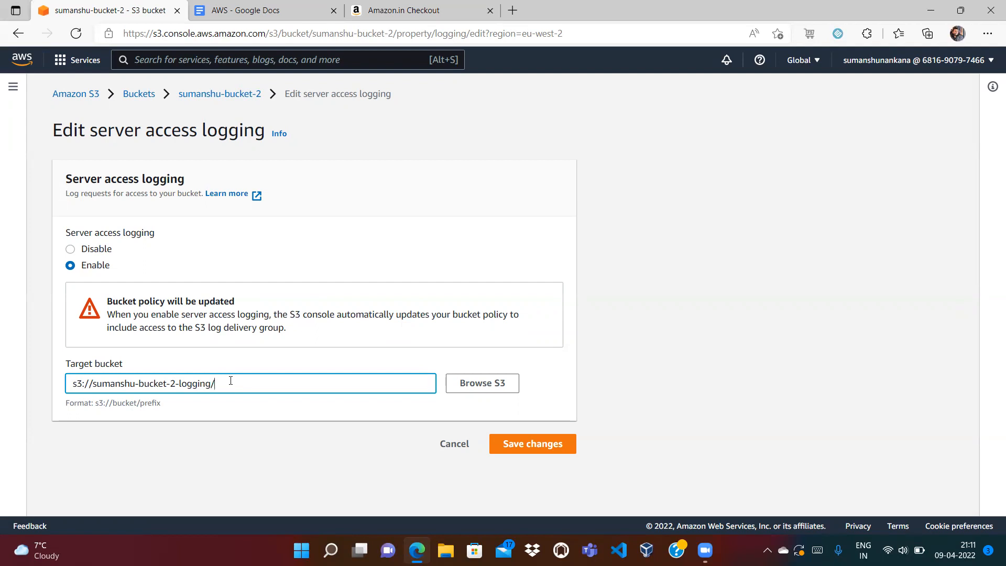
pyautogui.write('logs')
pyautogui.doubleClick(200, 384)
pyautogui.click(254, 385)
pyautogui.click(523, 448)
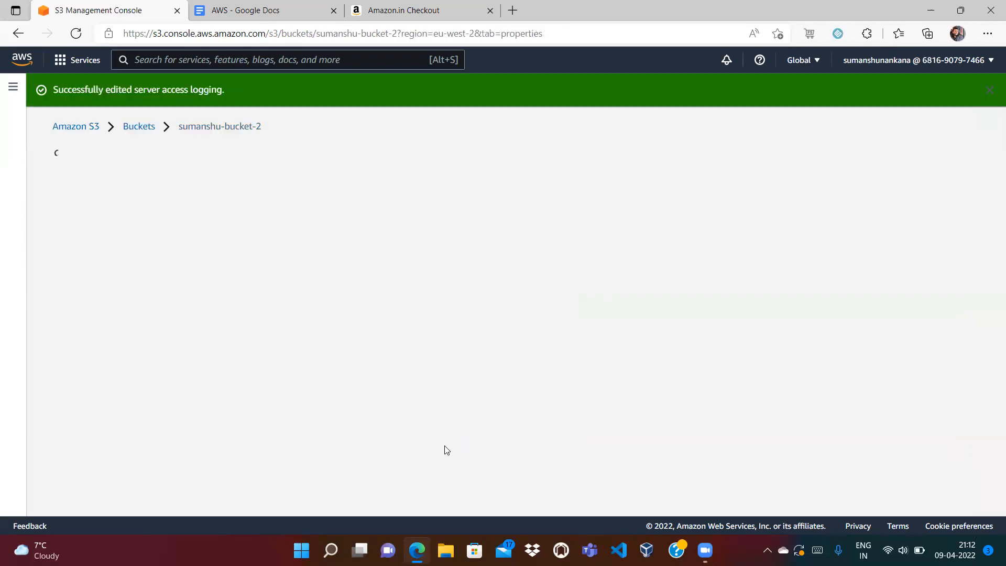
# - Inspect the public-read bucket policy JSON under sumanshu-bucket-2's Permissions, then go back to Buckets
pyautogui.click(224, 219)
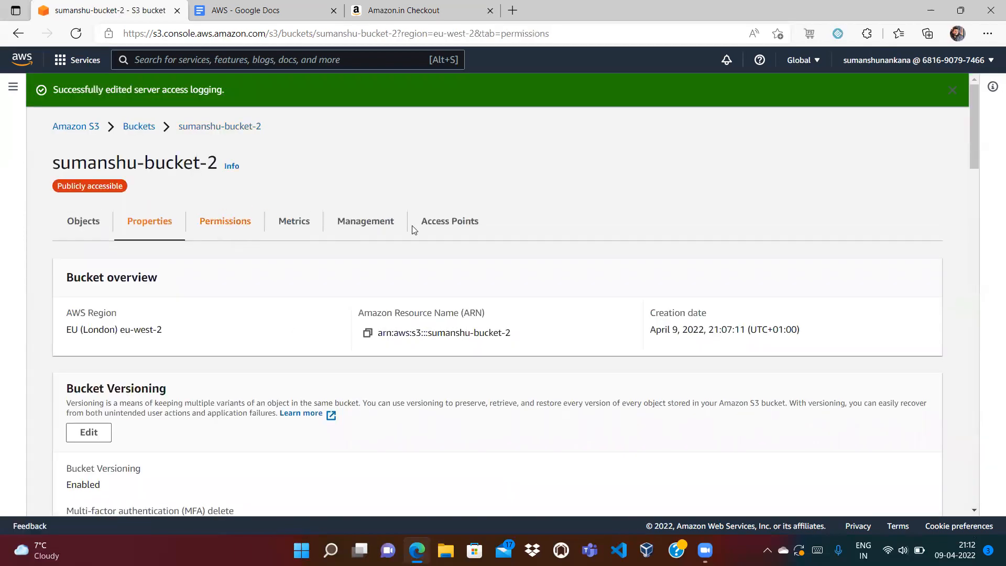
pyautogui.scroll(-7, 972, 155)
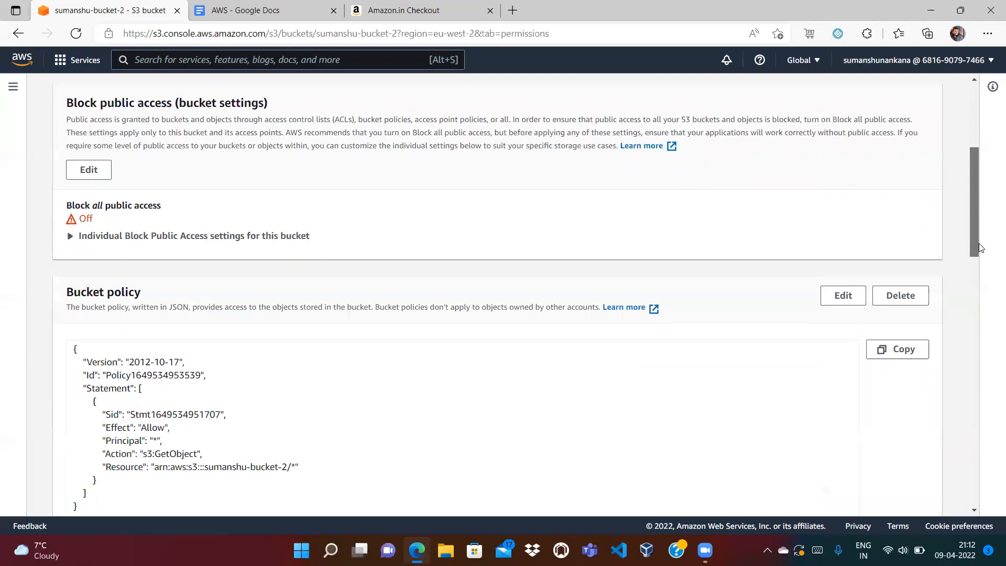
pyautogui.moveTo(73, 230); pyautogui.dragTo(110, 386)
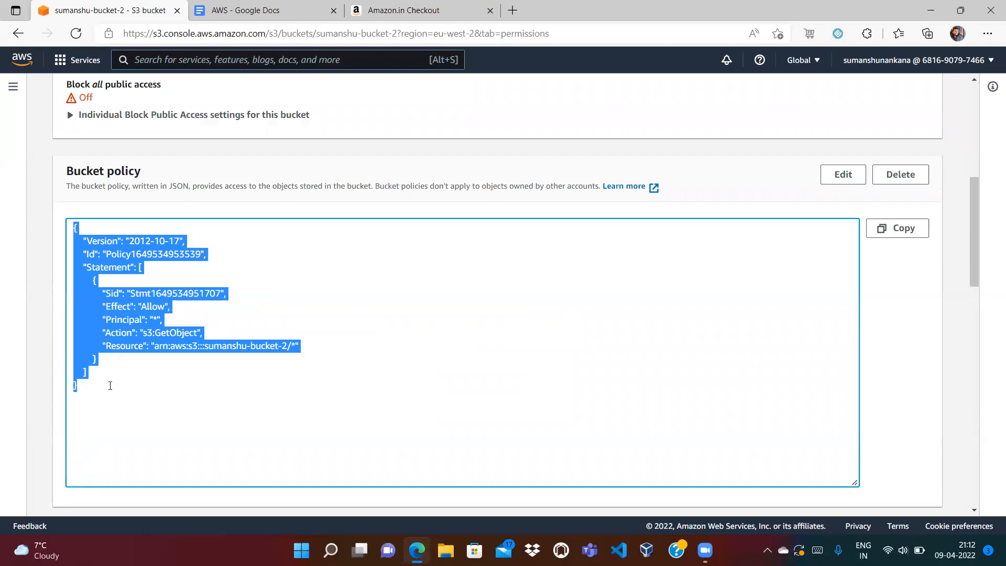
pyautogui.click(207, 308)
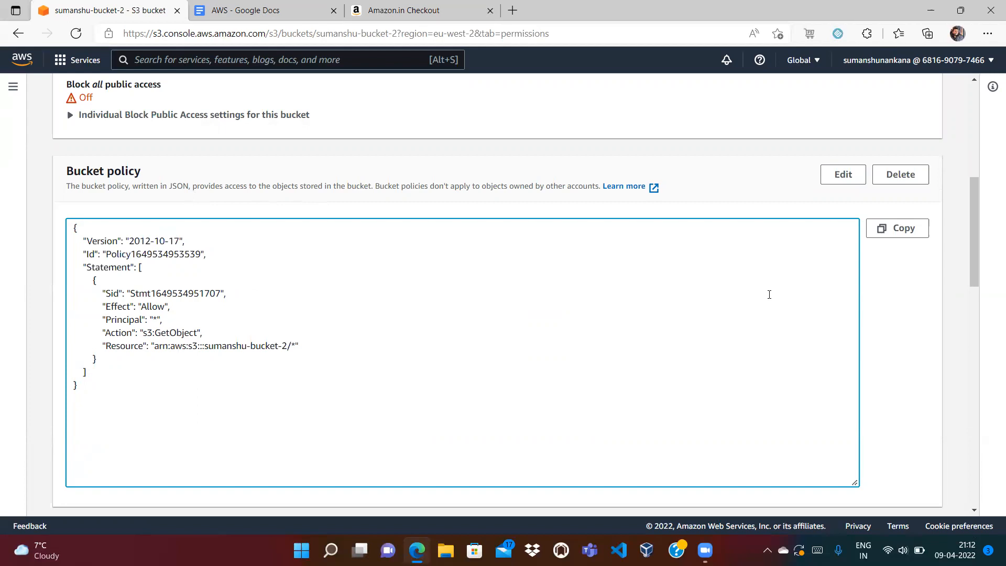
pyautogui.moveTo(975, 225); pyautogui.dragTo(964, 104)
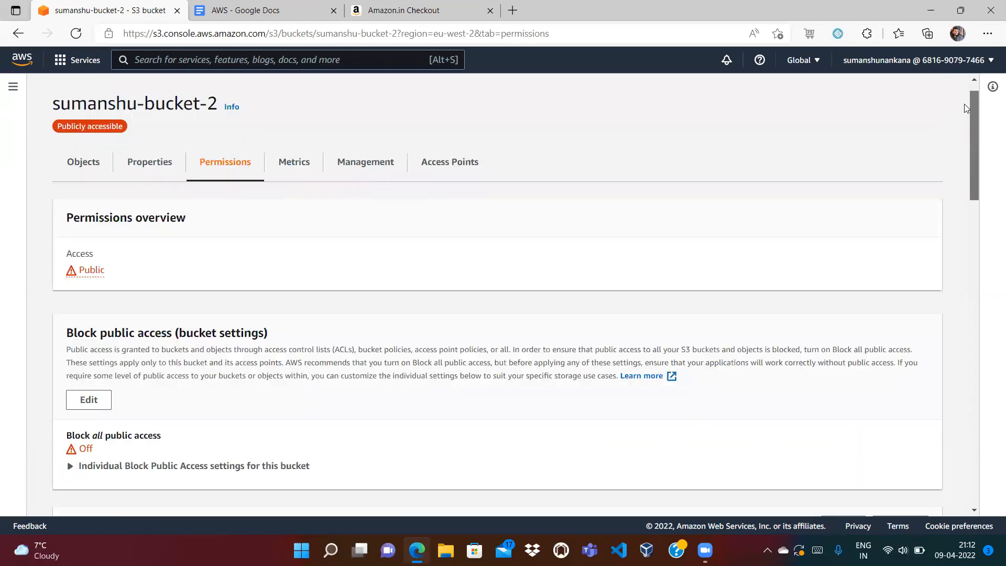
pyautogui.scroll(1, 964, 104)
pyautogui.click(140, 97)
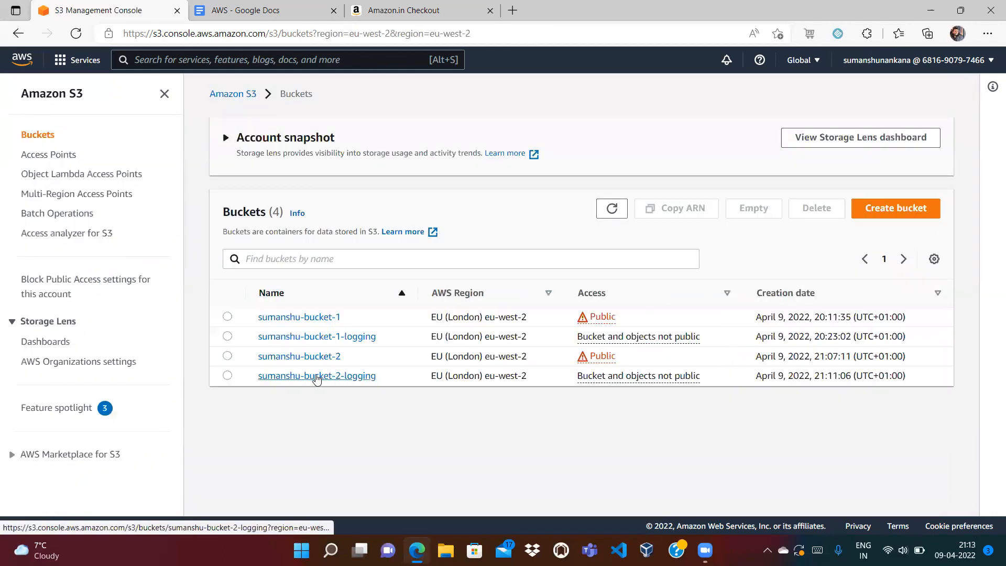
pyautogui.click(317, 376)
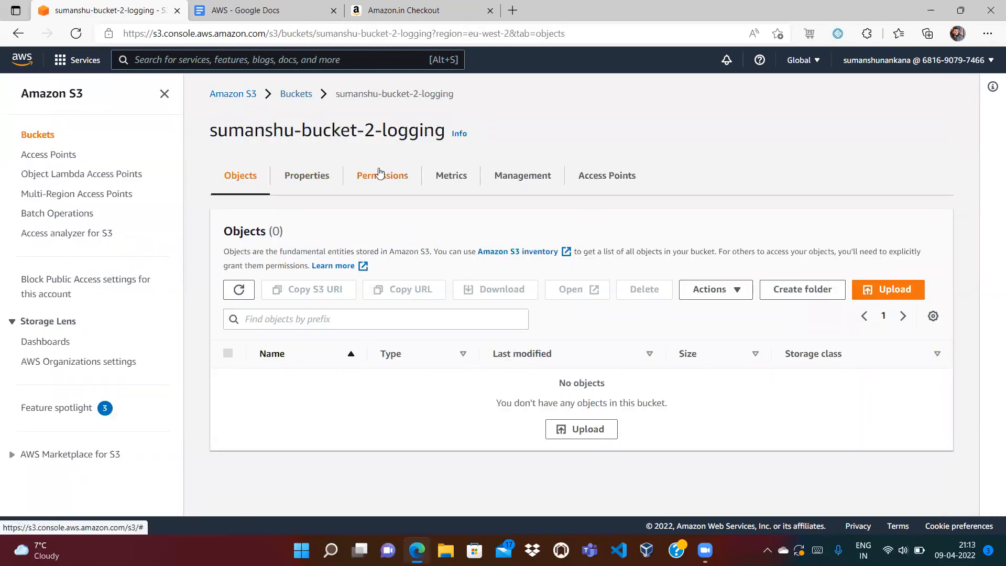
pyautogui.click(380, 173)
pyautogui.moveTo(973, 135); pyautogui.dragTo(976, 263)
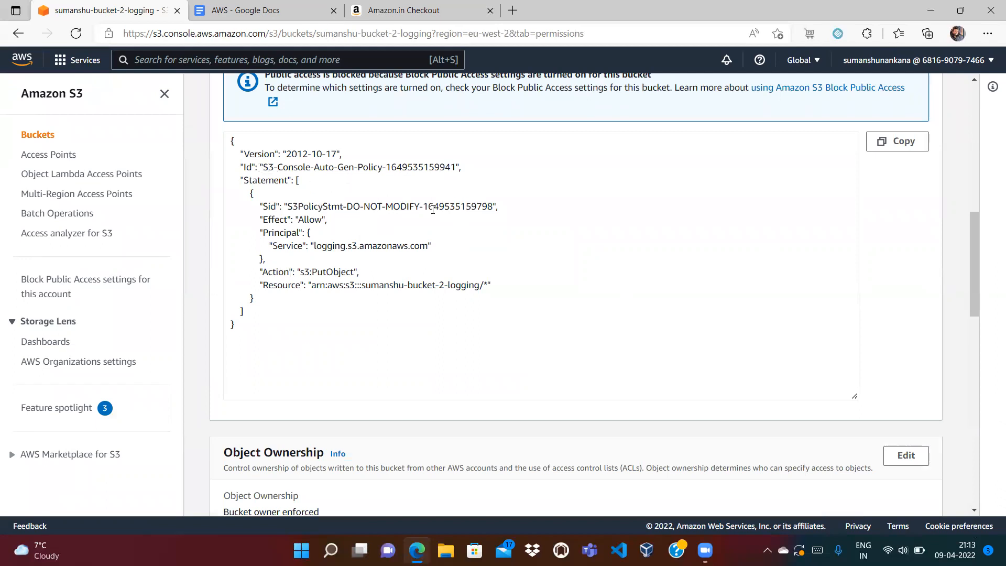
pyautogui.doubleClick(316, 218)
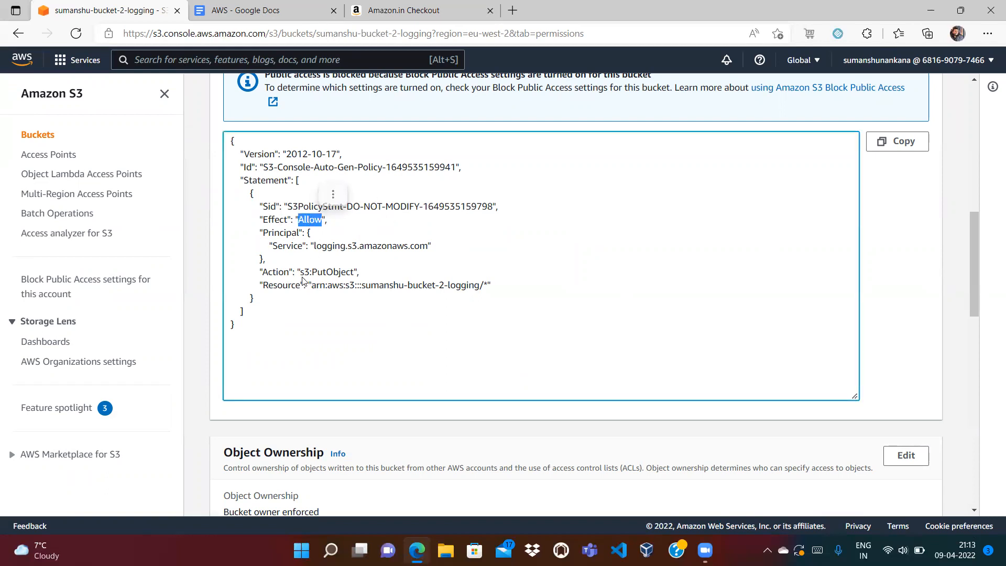
pyautogui.doubleClick(326, 271)
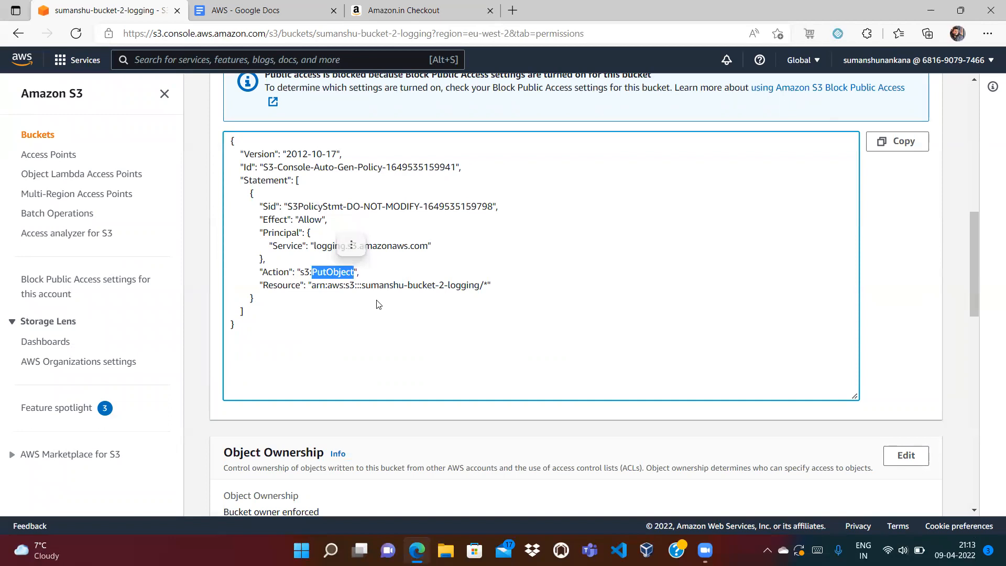
pyautogui.click(361, 294)
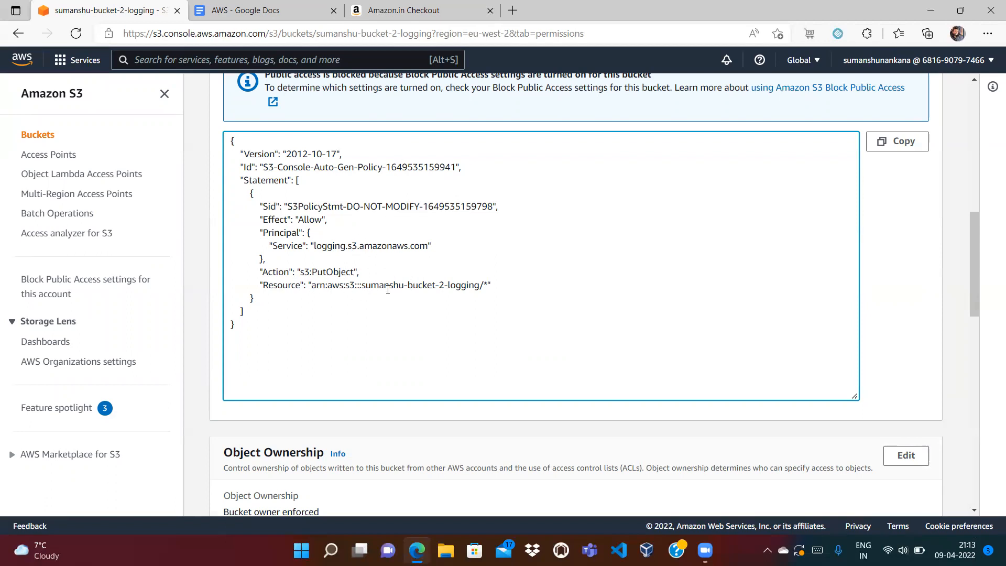
pyautogui.doubleClick(472, 286)
pyautogui.click(494, 287)
pyautogui.doubleClick(318, 272)
pyautogui.click(396, 277)
pyautogui.doubleClick(330, 276)
pyautogui.click(379, 299)
pyautogui.doubleClick(341, 245)
pyautogui.click(378, 246)
pyautogui.moveTo(976, 261); pyautogui.dragTo(971, 101)
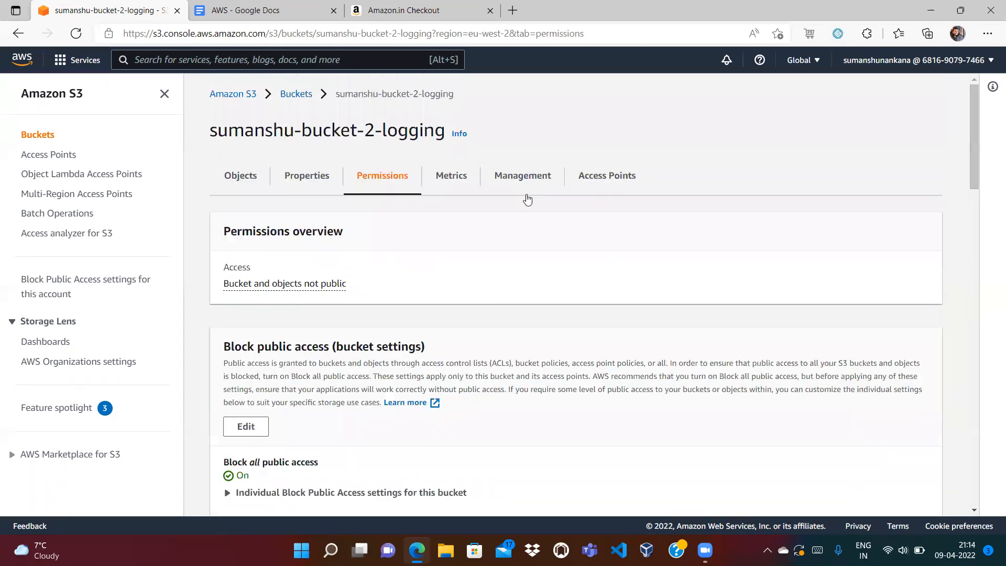
pyautogui.click(296, 94)
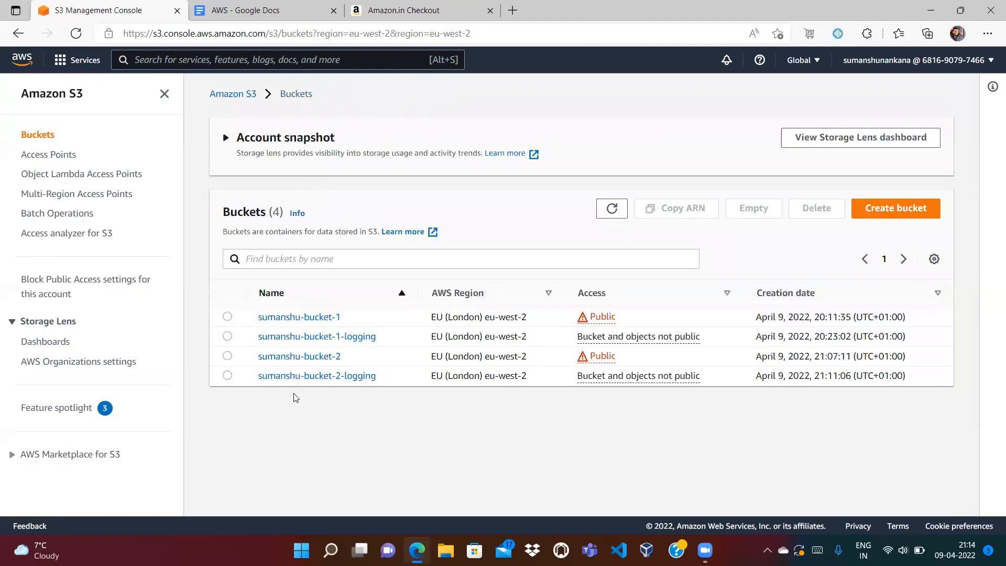
# - Copy sumanshu-bucket-2's static website hosting endpoint from Properties and load it in a new tab
pyautogui.click(297, 358)
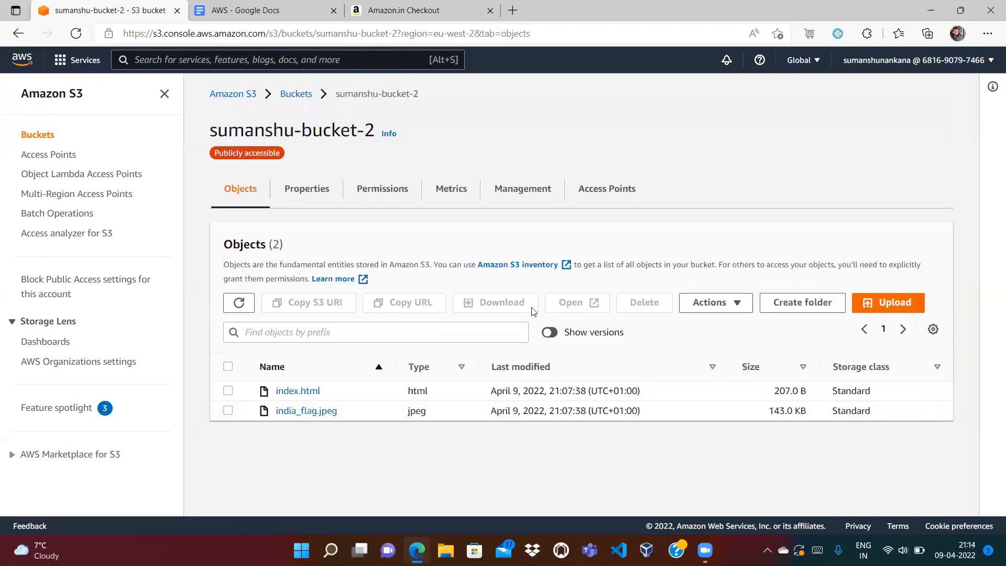
pyautogui.click(296, 191)
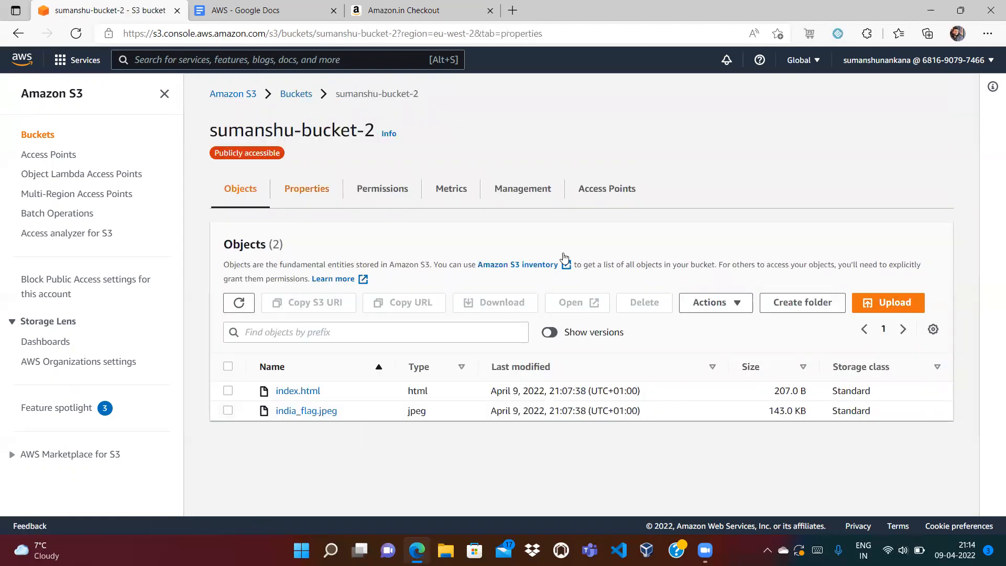
pyautogui.scroll(-2, 973, 272)
pyautogui.moveTo(972, 272); pyautogui.dragTo(979, 471)
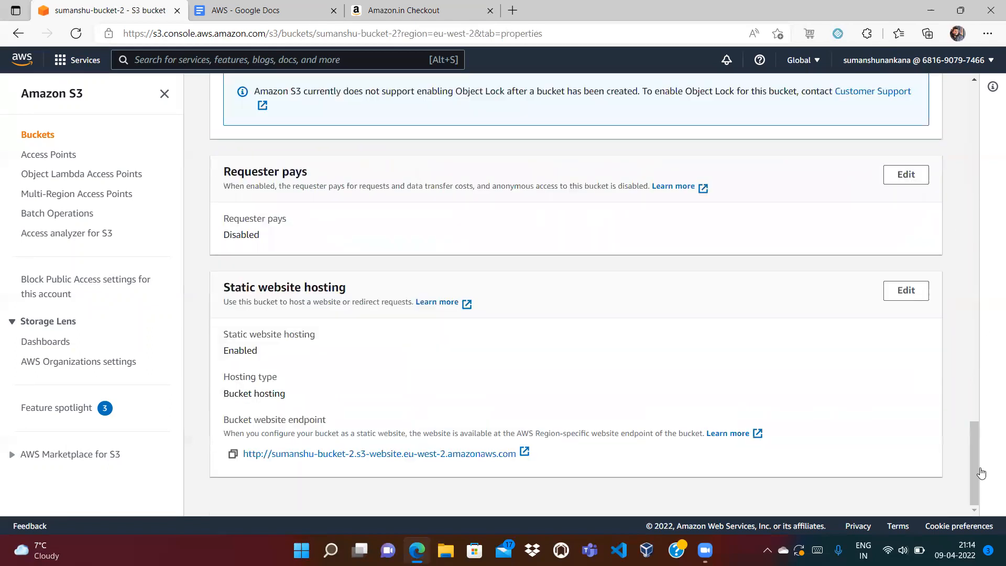
pyautogui.click(233, 455)
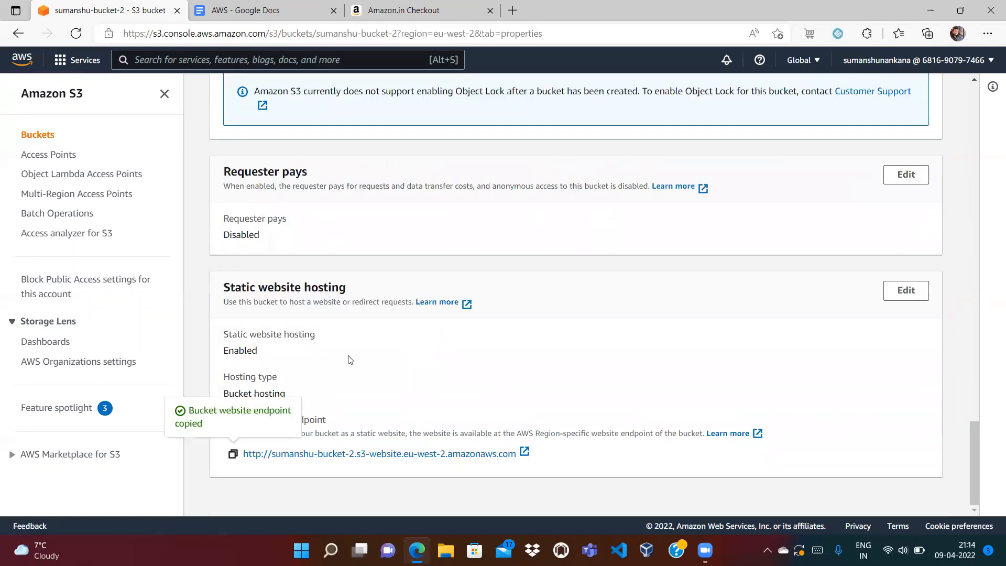
pyautogui.click(513, 10)
pyautogui.hotkey('ctrl', 'v')
pyautogui.press('Return')
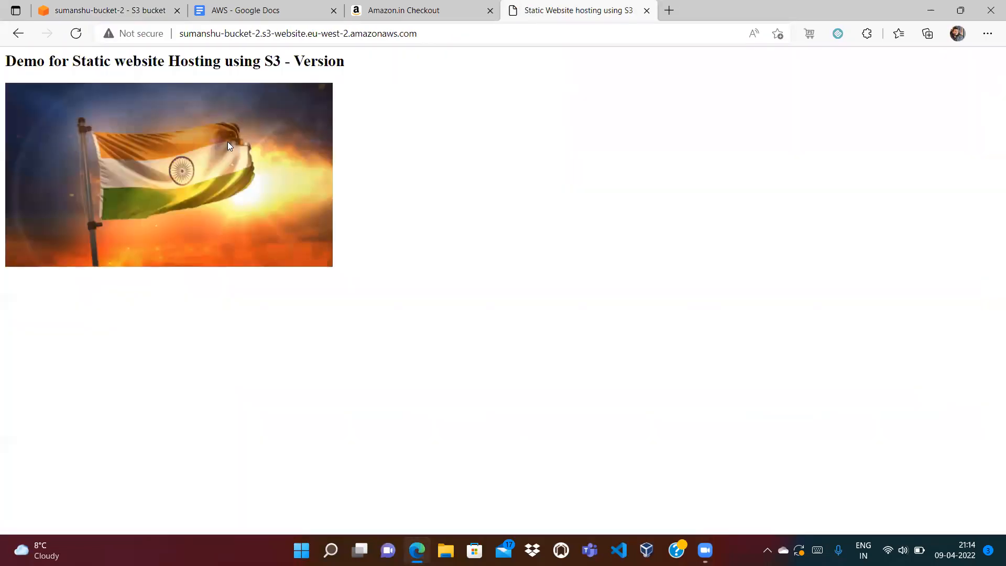
# - Open the demo page's flag image in its own tab, zoom it, then close both site tabs
pyautogui.rightClick(228, 142)
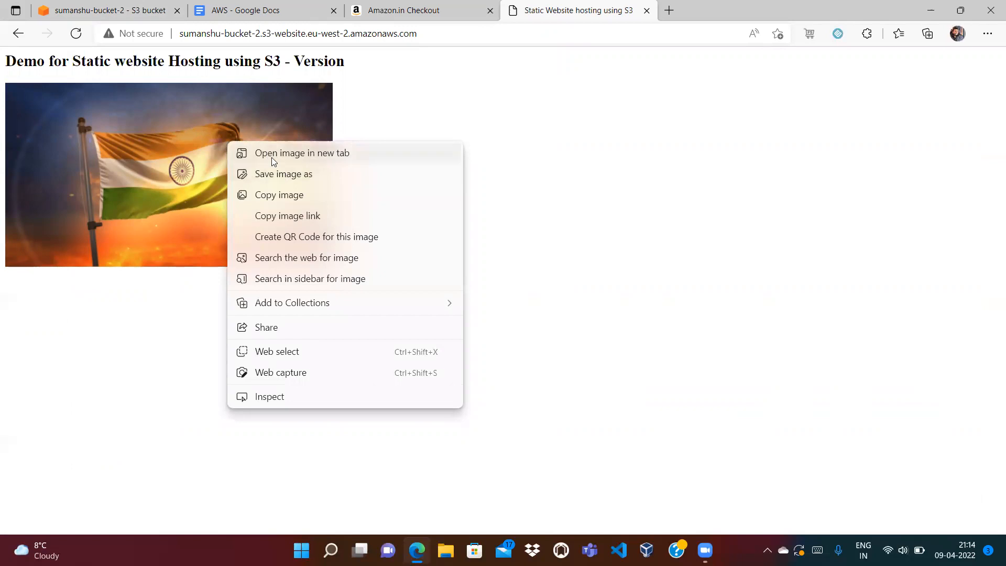
pyautogui.click(283, 154)
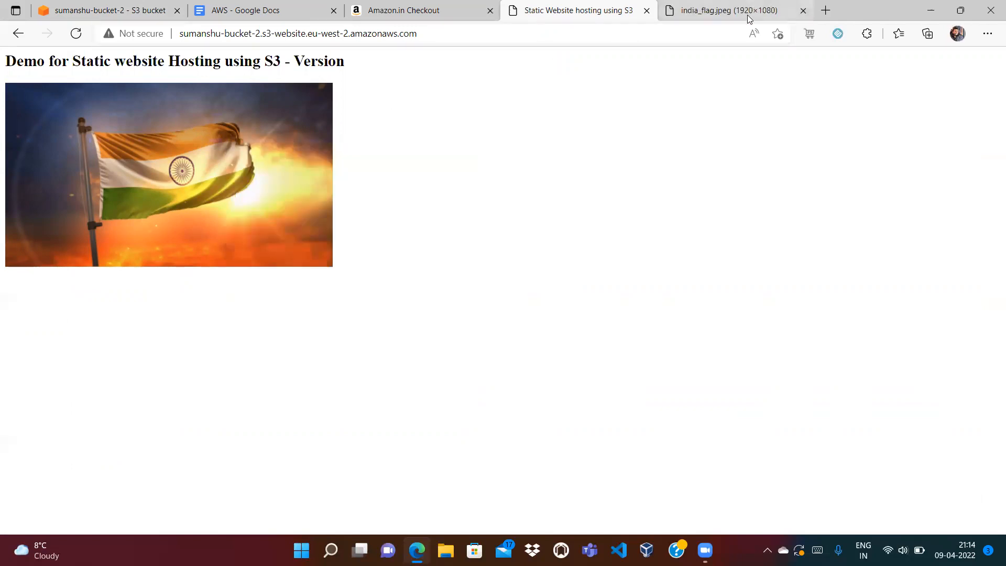
pyautogui.click(749, 16)
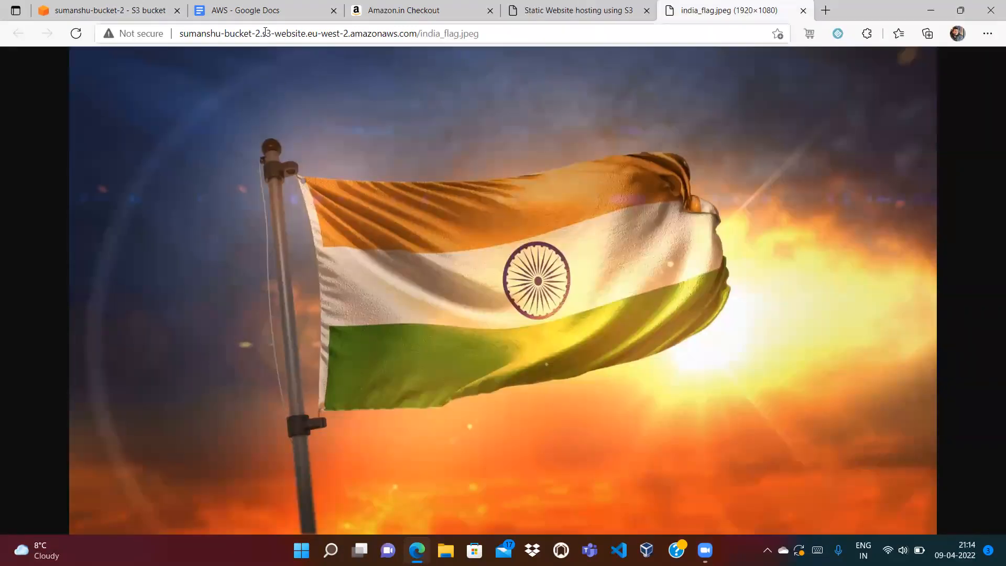
pyautogui.moveTo(262, 32); pyautogui.dragTo(180, 32)
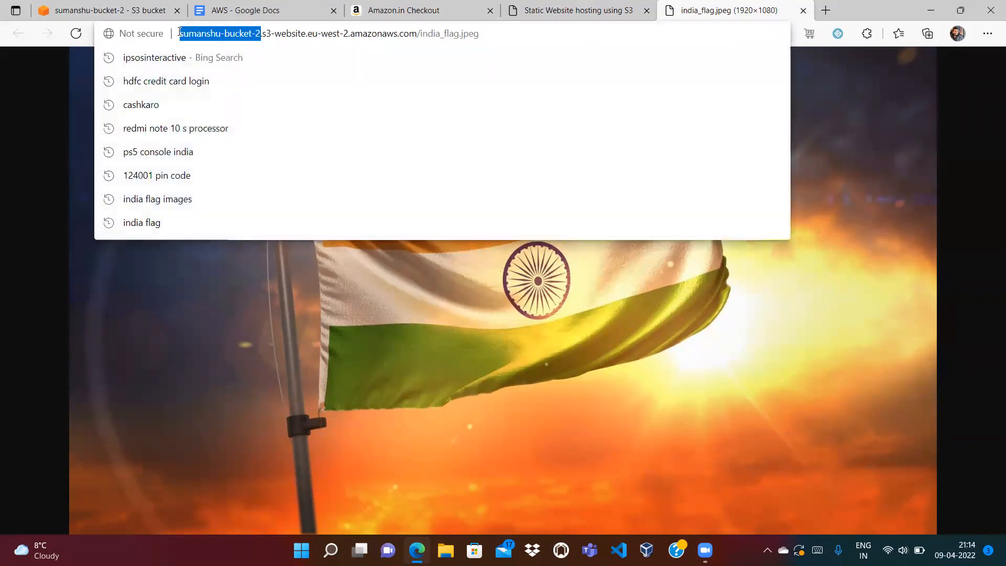
pyautogui.click(428, 393)
pyautogui.click(521, 262)
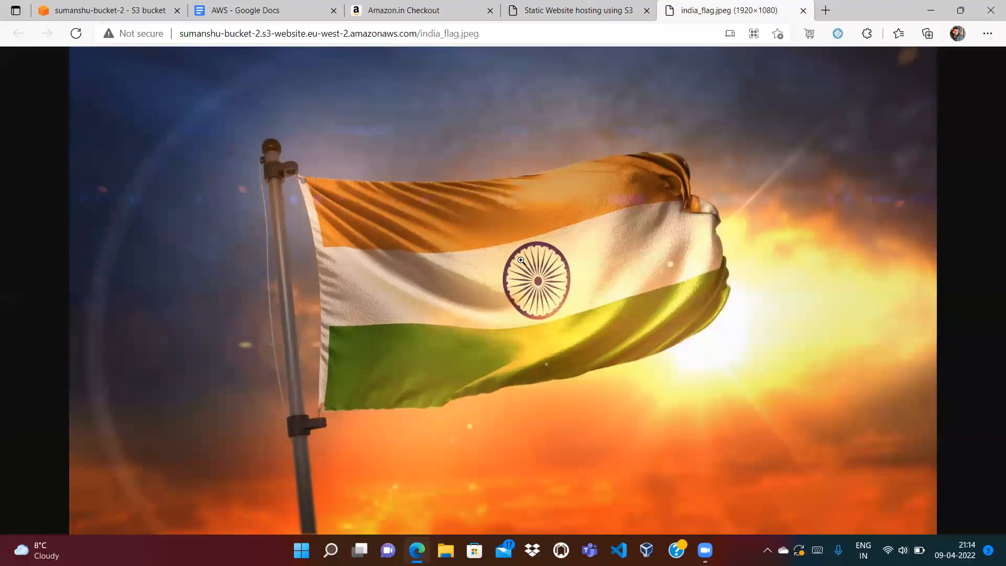
pyautogui.click(803, 10)
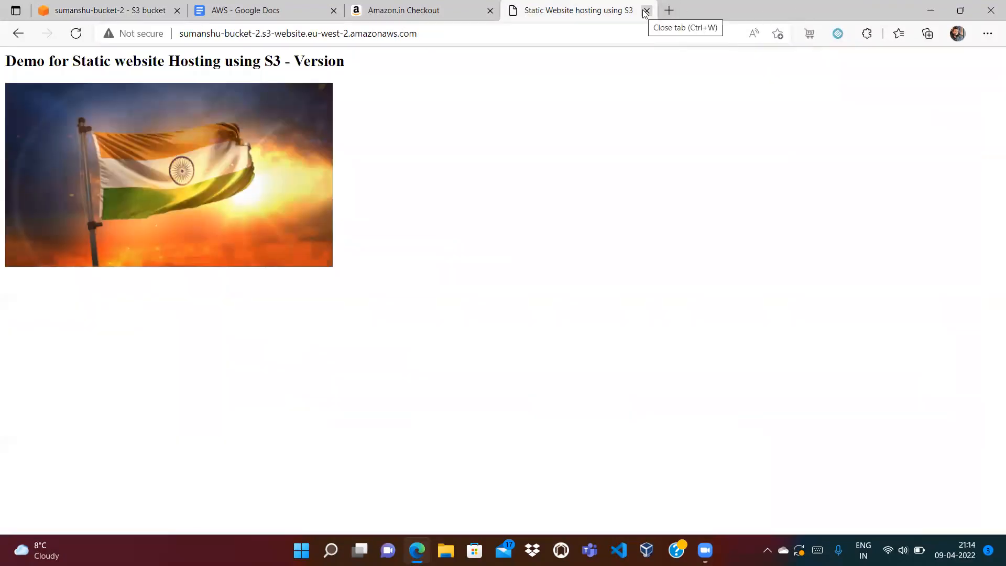
pyautogui.click(646, 11)
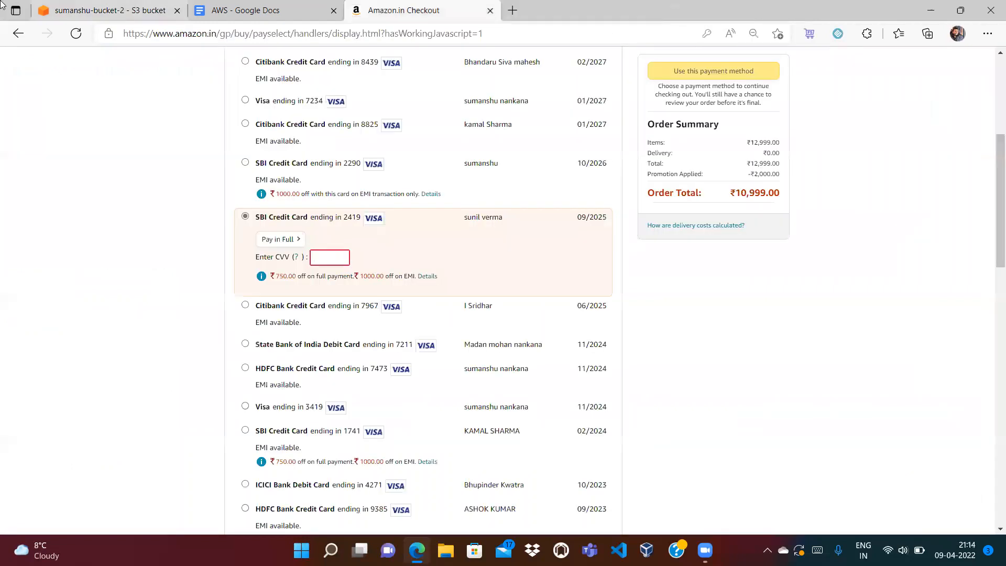
# - Copy india_flag.jpeg's Object URL from sumanshu-bucket-2 and load it in a new tab
pyautogui.click(81, 10)
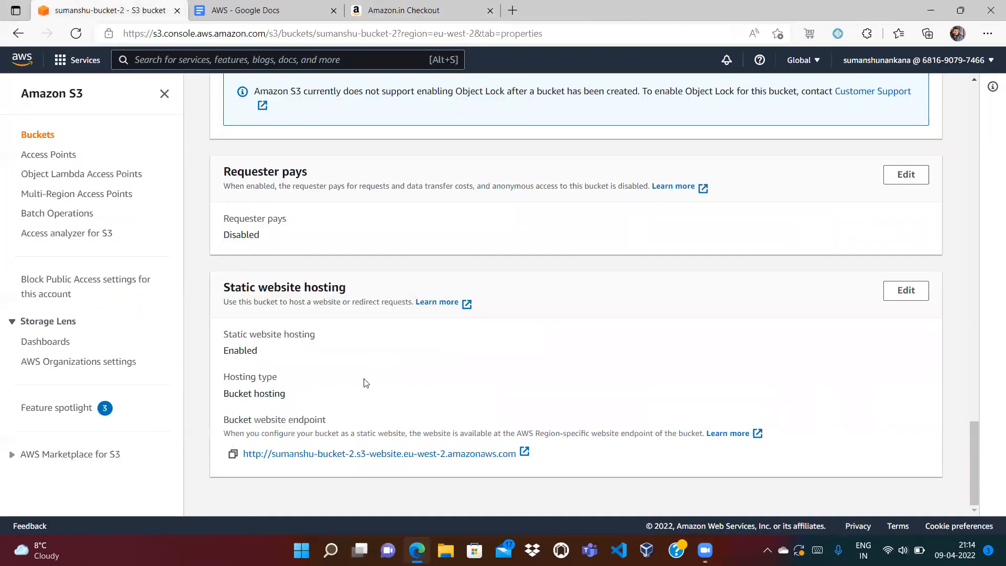
pyautogui.moveTo(973, 443); pyautogui.dragTo(948, 78)
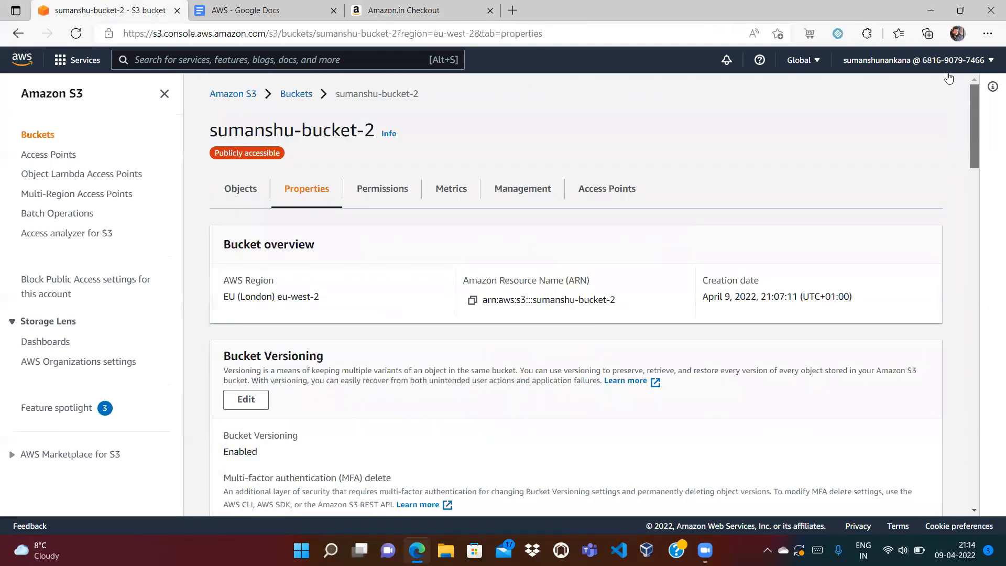
pyautogui.click(253, 198)
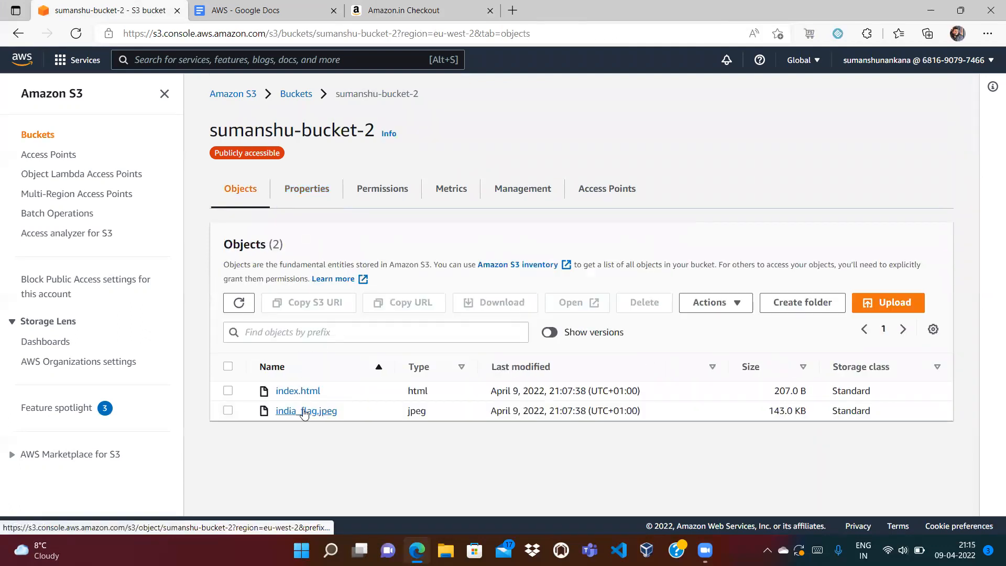
pyautogui.click(305, 411)
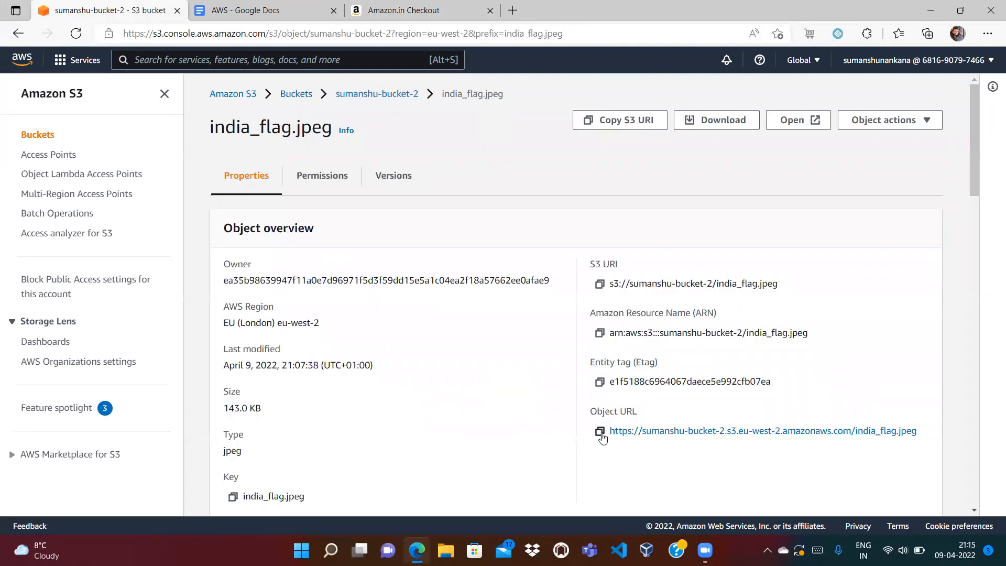
pyautogui.click(599, 431)
pyautogui.click(512, 10)
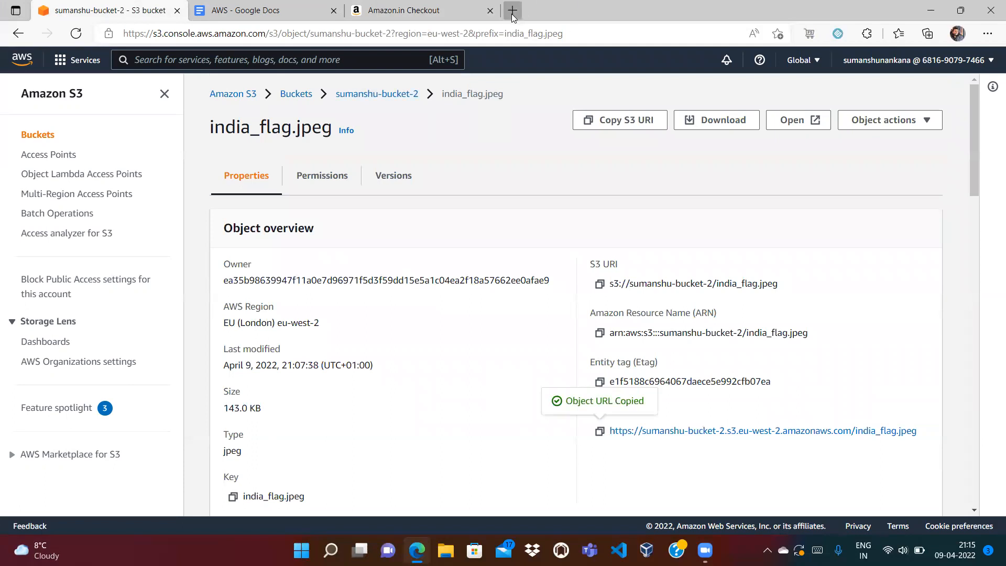
pyautogui.hotkey('ctrl', 'v')
pyautogui.press('Return')
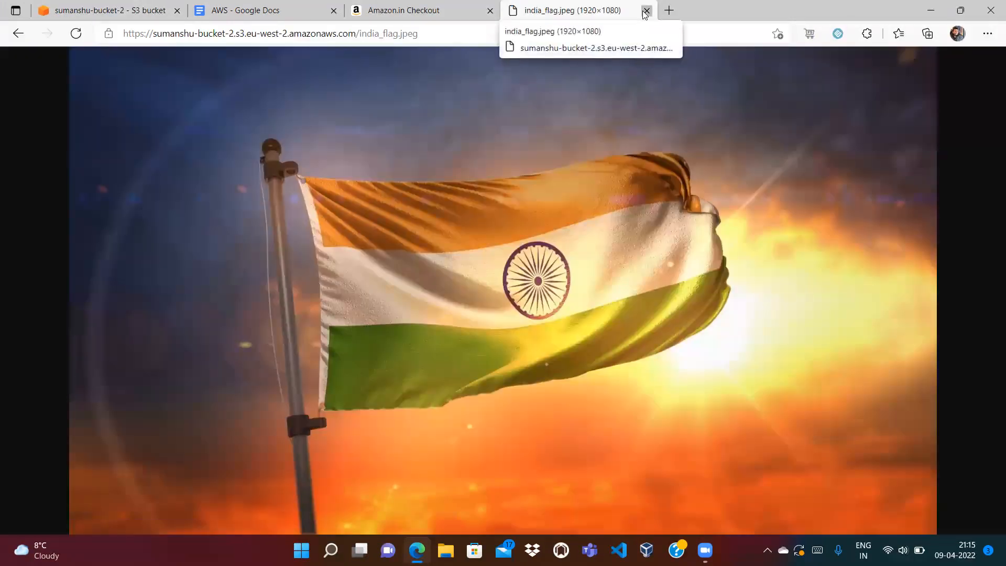
# - Close the image tab, return to sumanshu-bucket-2's object list, and select india_flag.jpeg
pyautogui.click(646, 10)
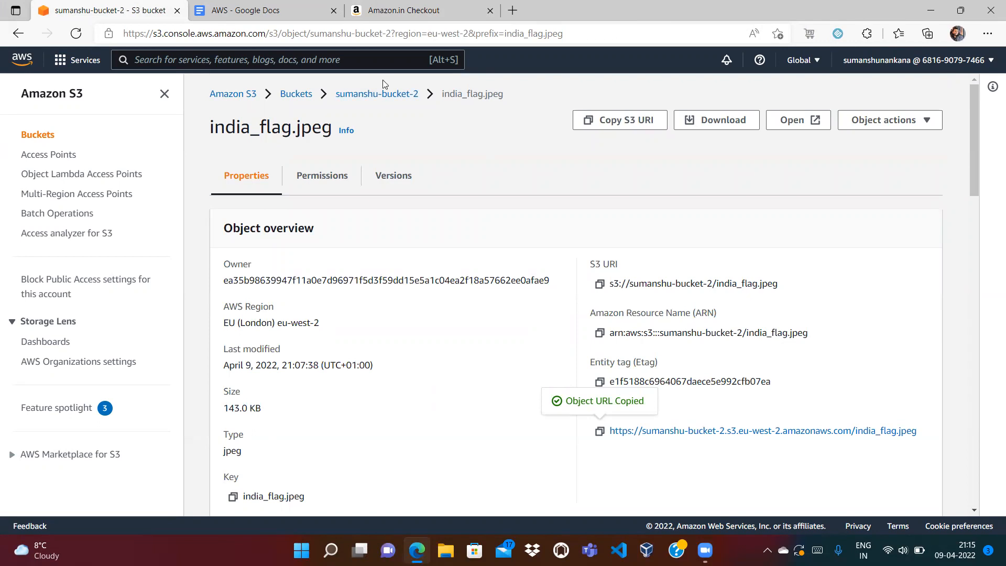
pyautogui.click(379, 94)
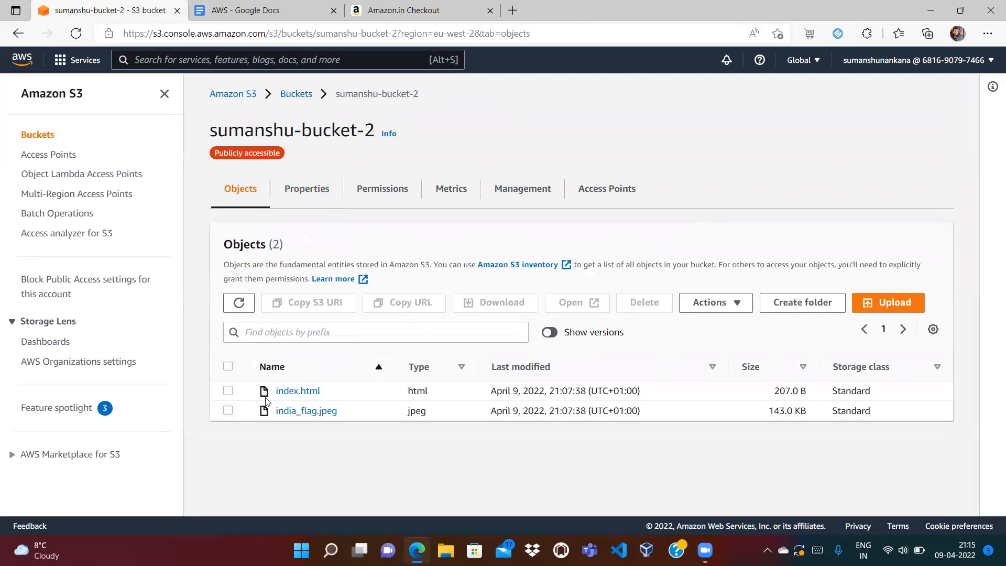
pyautogui.click(228, 411)
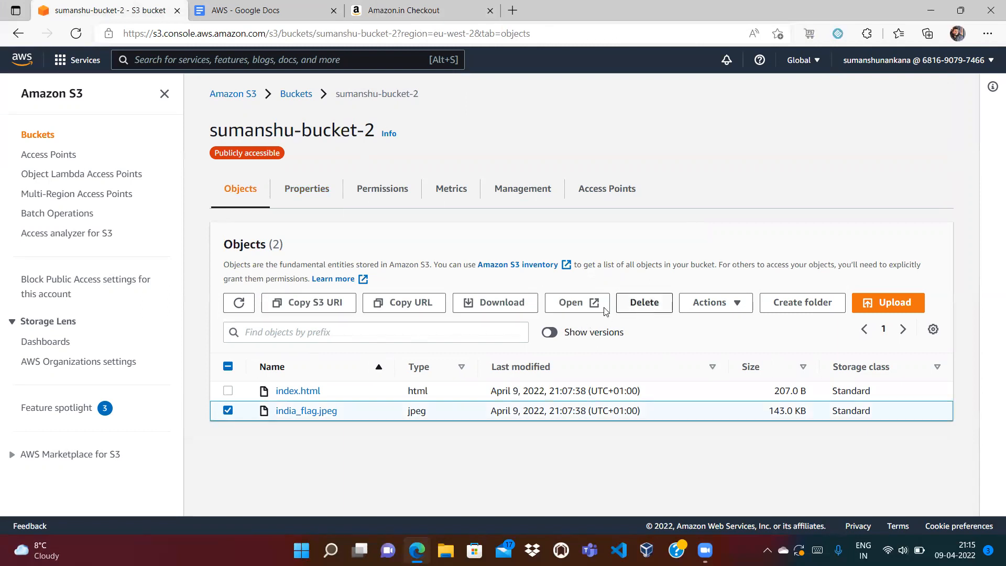
# - Delete india_flag.jpeg, confirming with 'delete', and return to the objects list
pyautogui.click(645, 302)
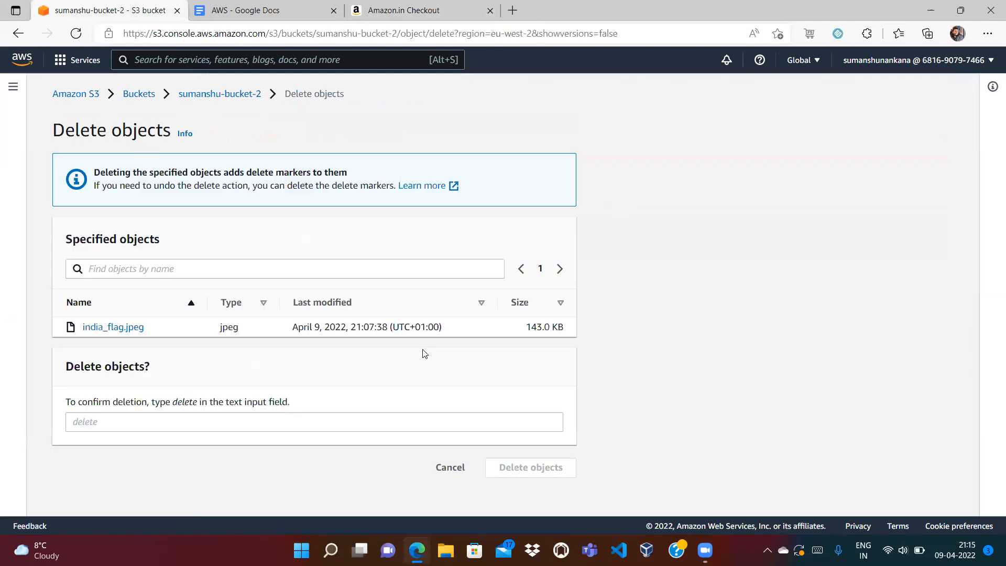
pyautogui.click(337, 420)
pyautogui.write('delete')
pyautogui.click(518, 472)
pyautogui.click(942, 141)
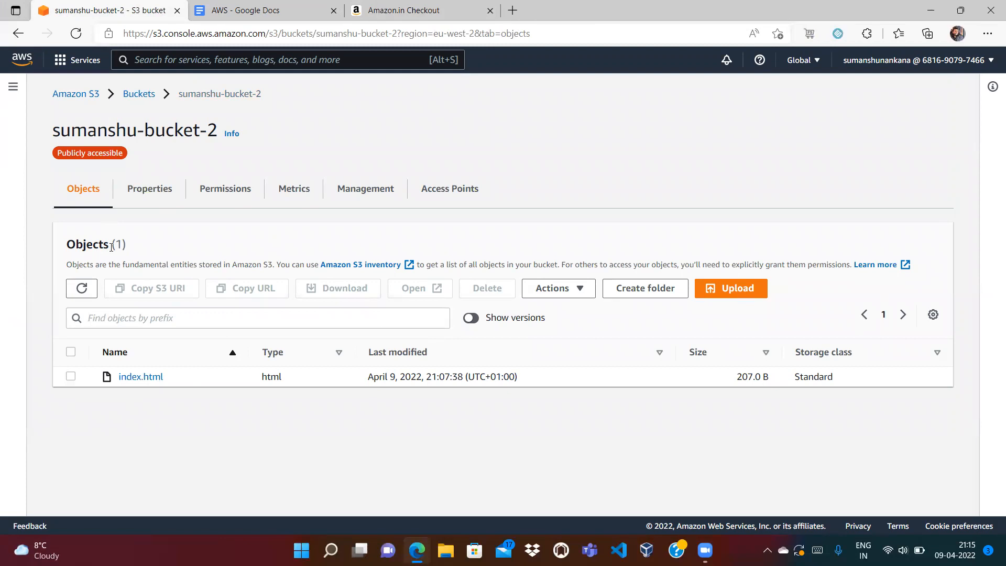
# - Show versions and permanently delete india_flag.jpeg's delete marker, confirming with 'permanently delete'
pyautogui.click(471, 318)
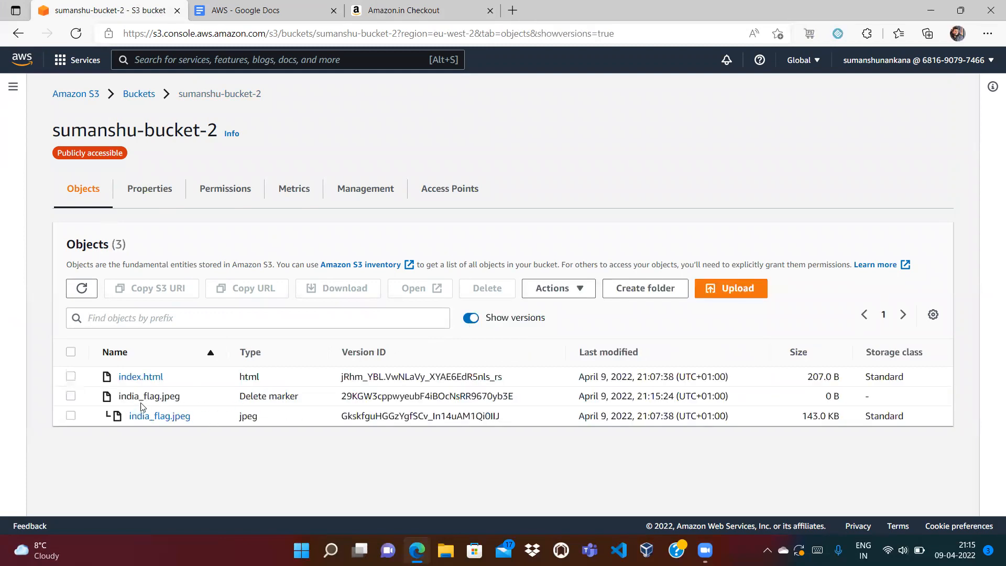
pyautogui.click(70, 397)
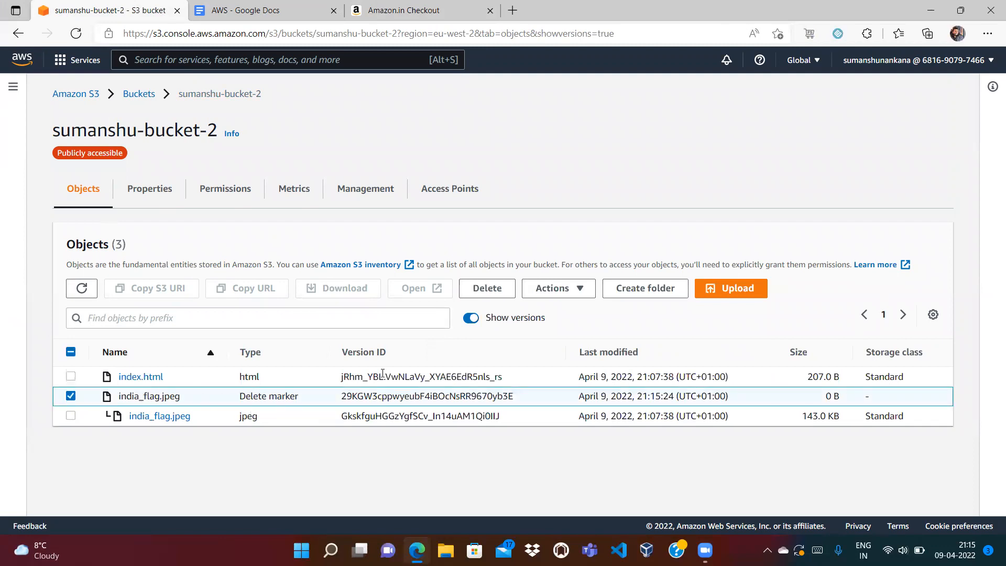
pyautogui.click(493, 290)
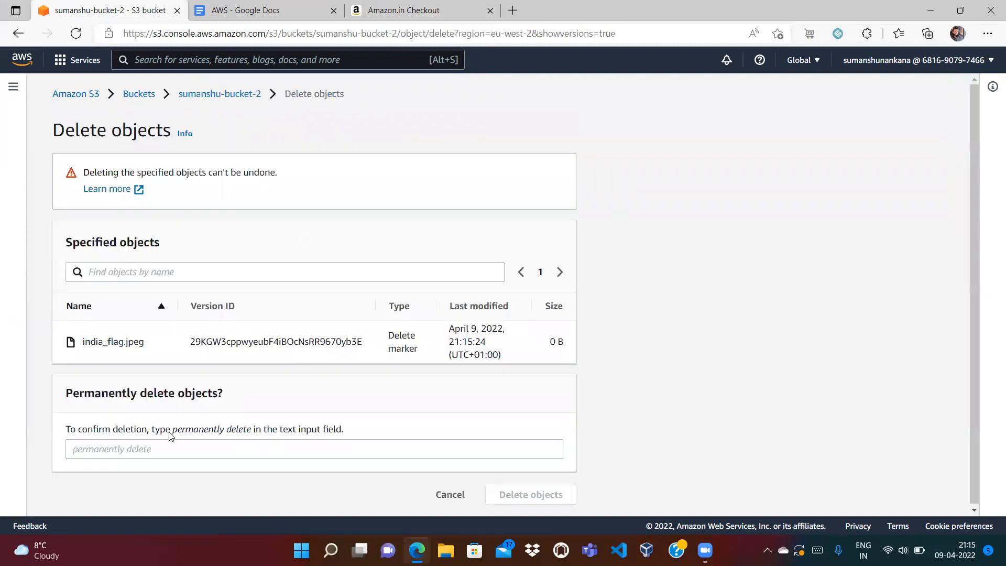
pyautogui.moveTo(172, 432); pyautogui.dragTo(250, 434)
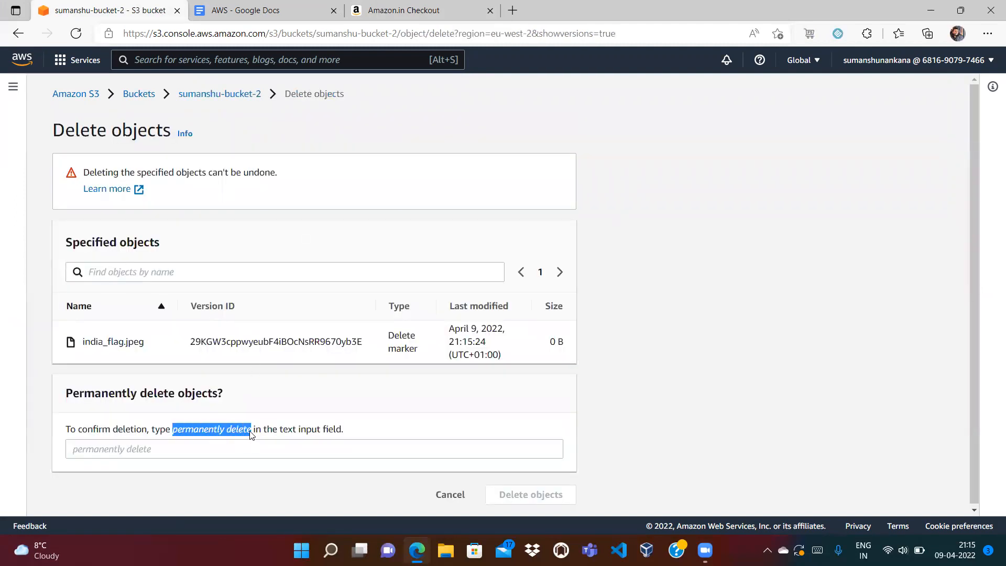
pyautogui.click(225, 453)
pyautogui.hotkey('ctrl', 'v')
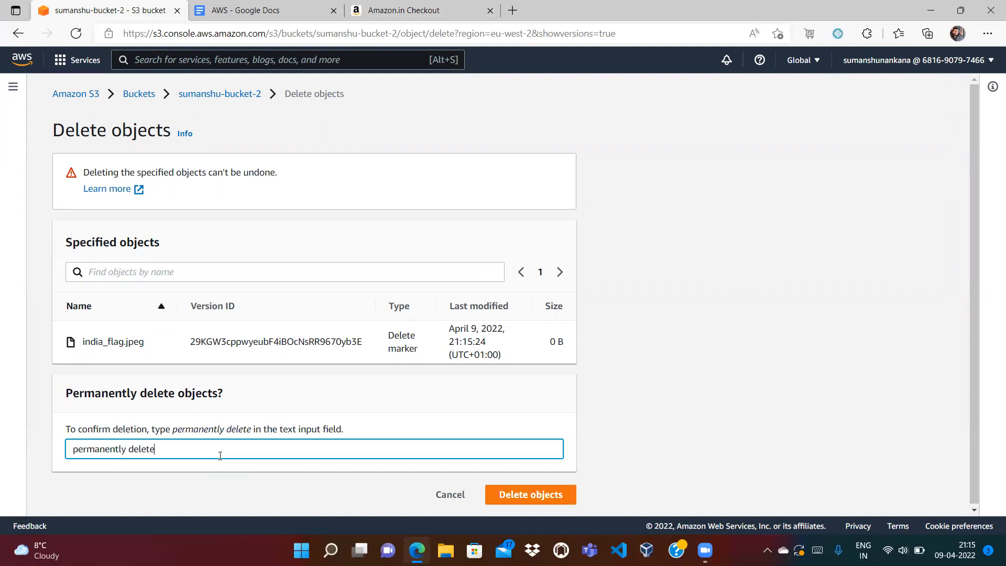
pyautogui.click(521, 502)
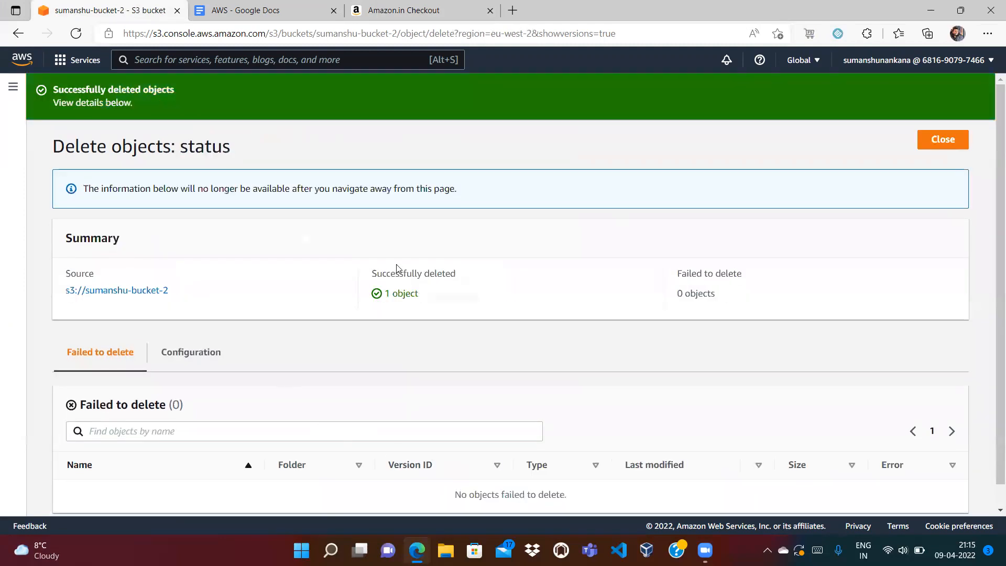
pyautogui.click(925, 139)
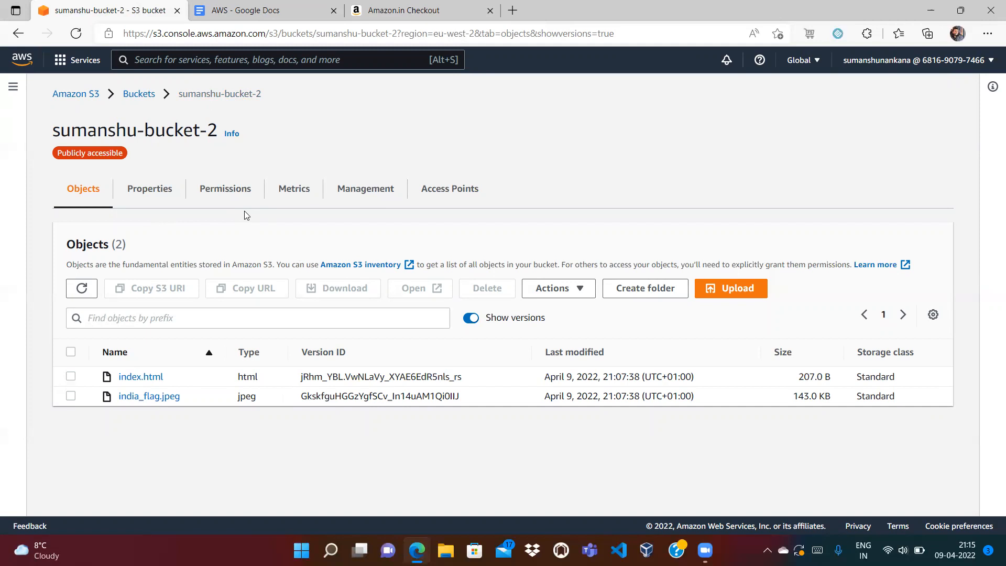
# - Refresh sumanshu-bucket-2-logging until its seven access log files appear, then return to Buckets
pyautogui.click(138, 94)
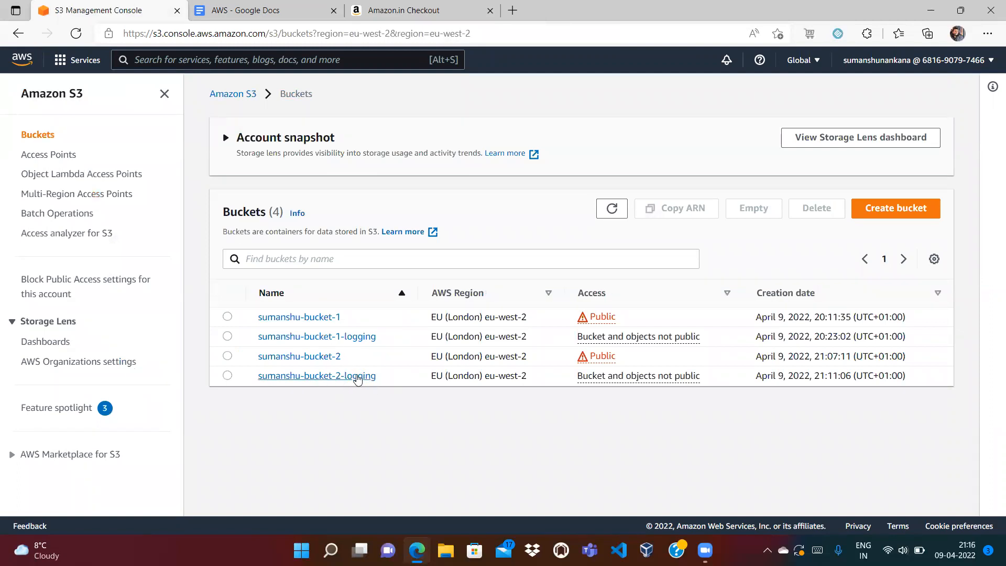
pyautogui.click(338, 379)
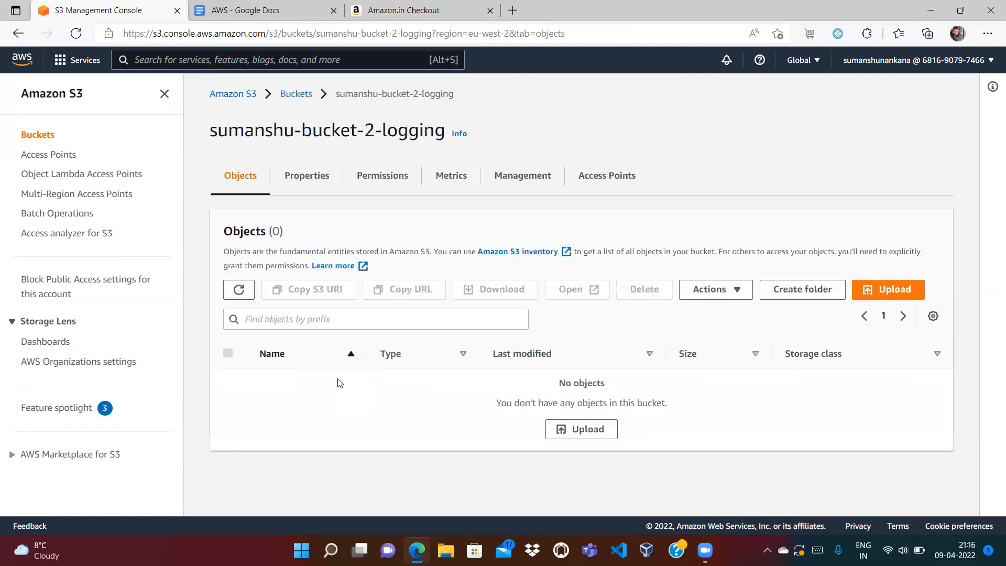
pyautogui.moveTo(293, 230); pyautogui.dragTo(225, 232)
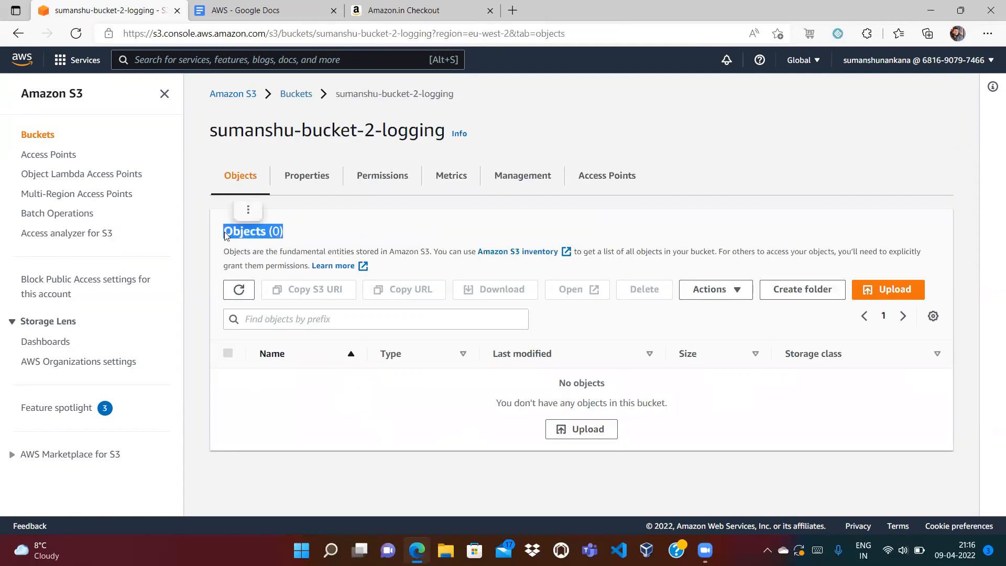
pyautogui.click(341, 399)
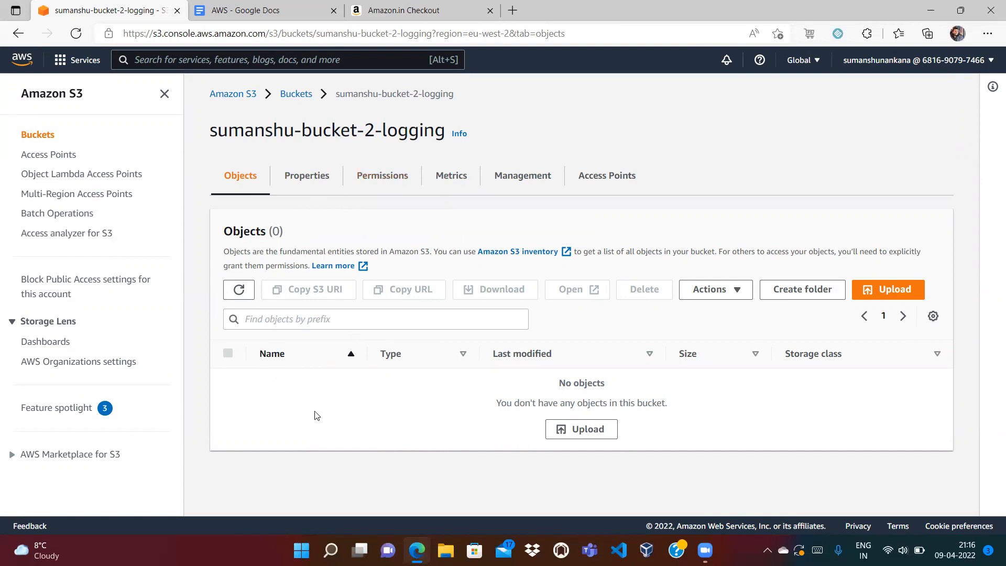
pyautogui.click(239, 289)
pyautogui.click(237, 290)
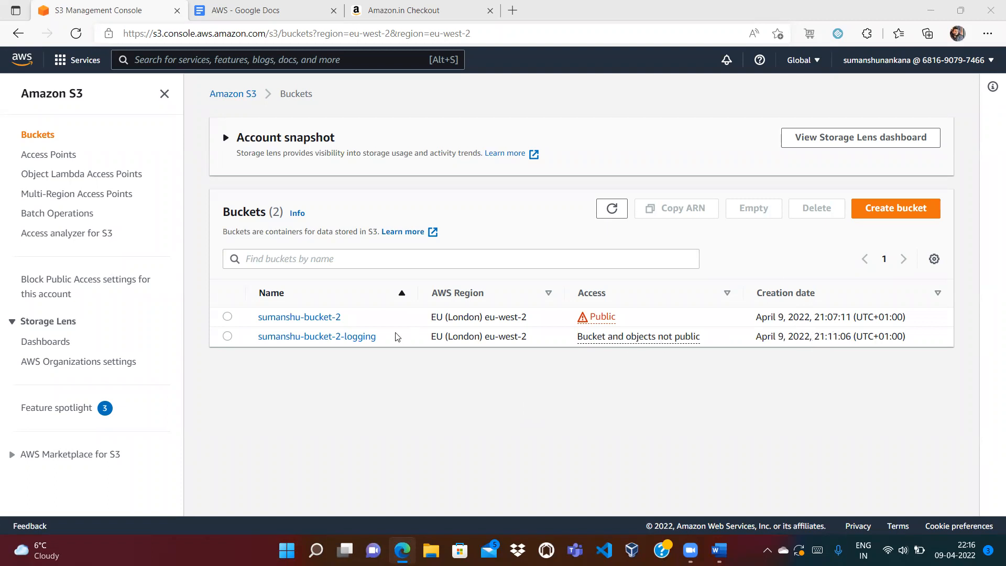
pyautogui.click(355, 340)
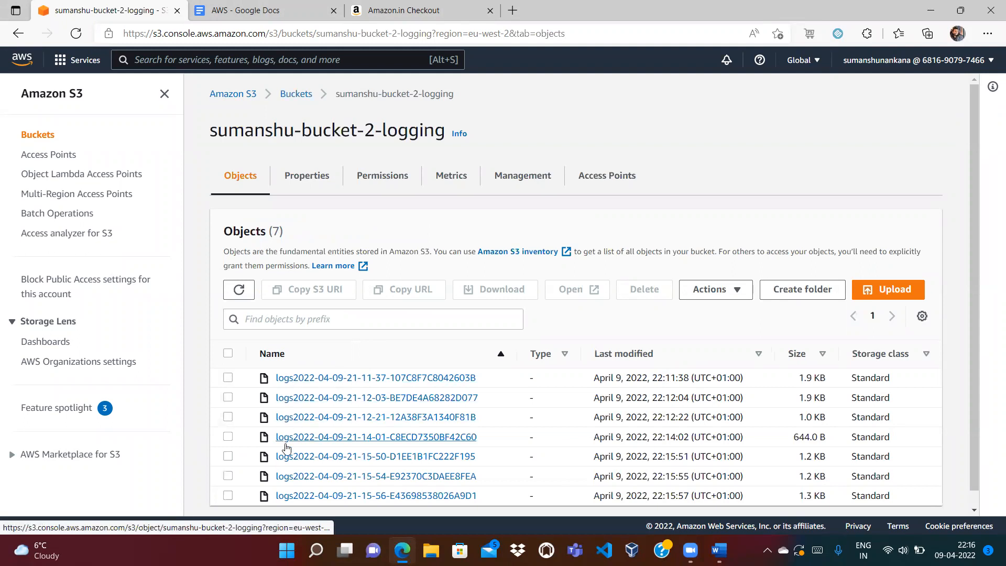
pyautogui.click(292, 99)
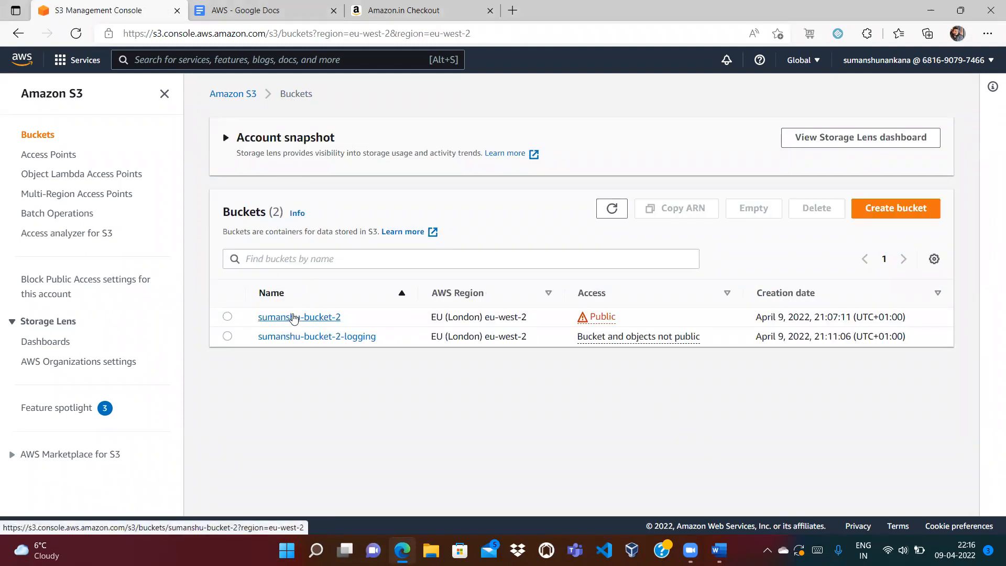
pyautogui.click(293, 254)
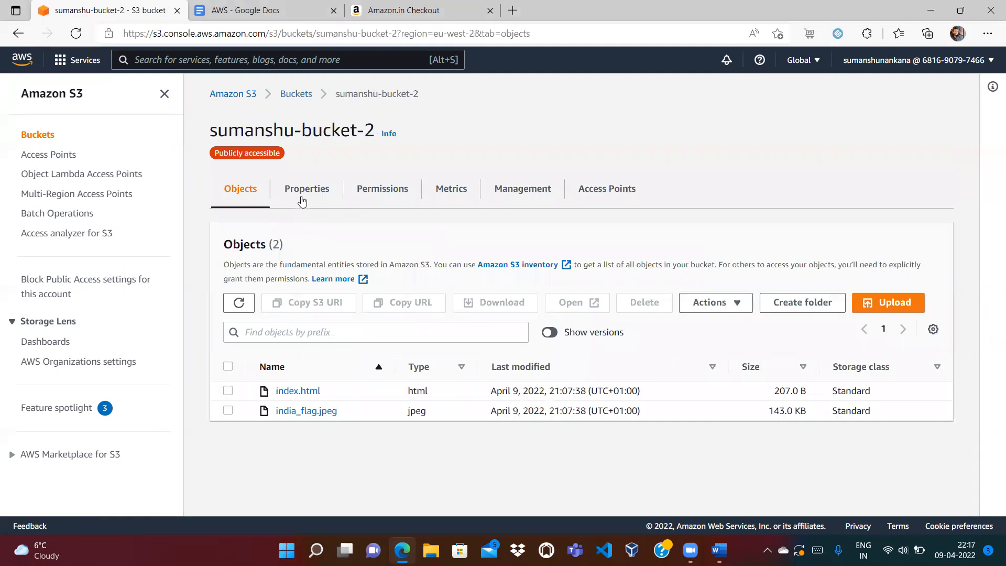
pyautogui.click(300, 199)
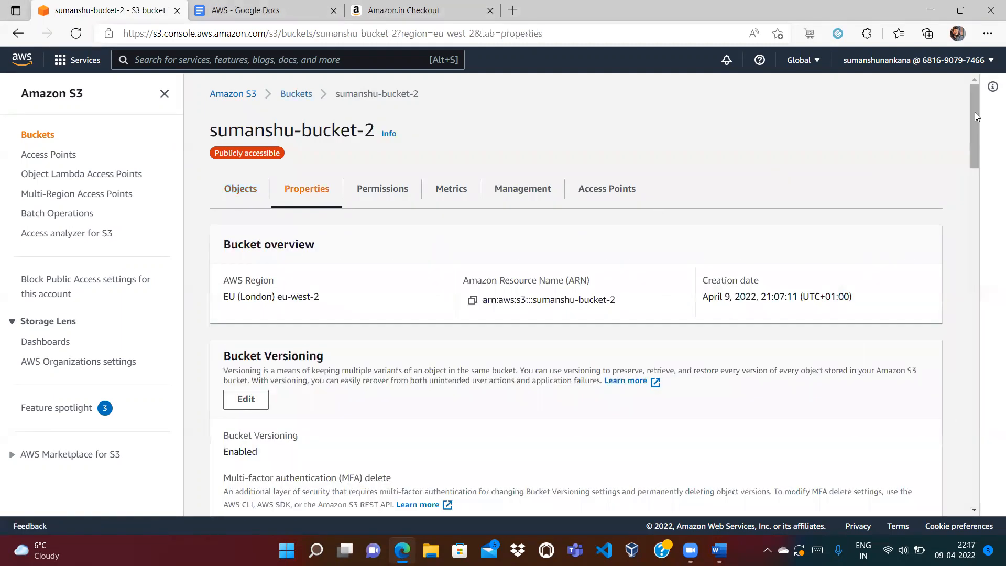
pyautogui.moveTo(974, 112); pyautogui.dragTo(980, 229)
pyautogui.scroll(-6, 979, 241)
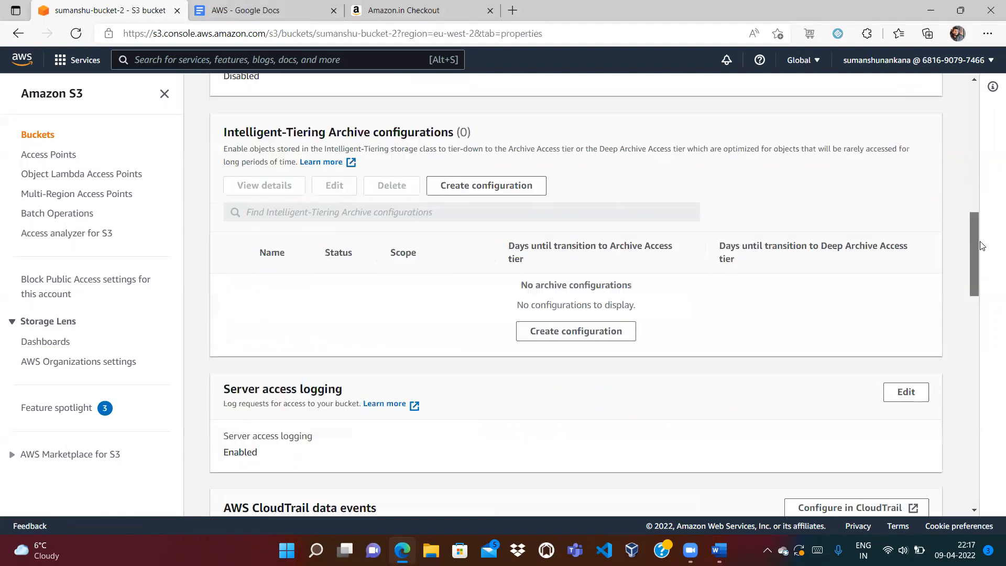
pyautogui.click(890, 194)
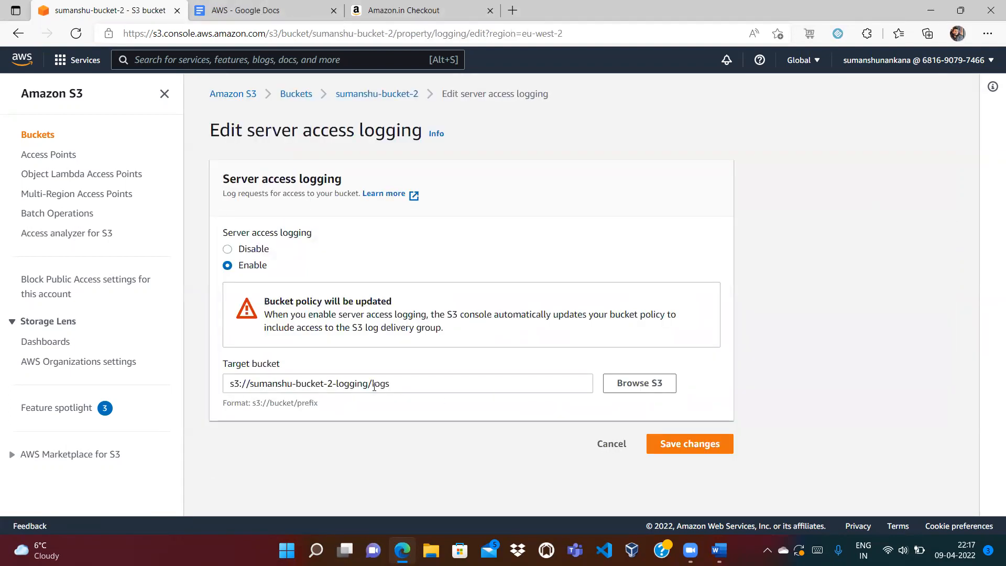
pyautogui.moveTo(371, 383); pyautogui.dragTo(389, 381)
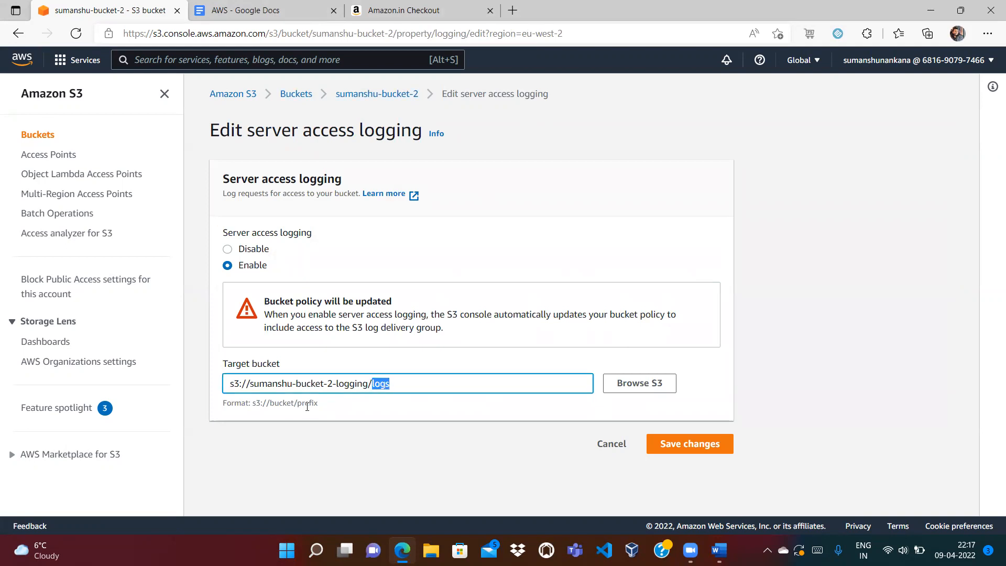
pyautogui.doubleClick(307, 403)
pyautogui.click(608, 445)
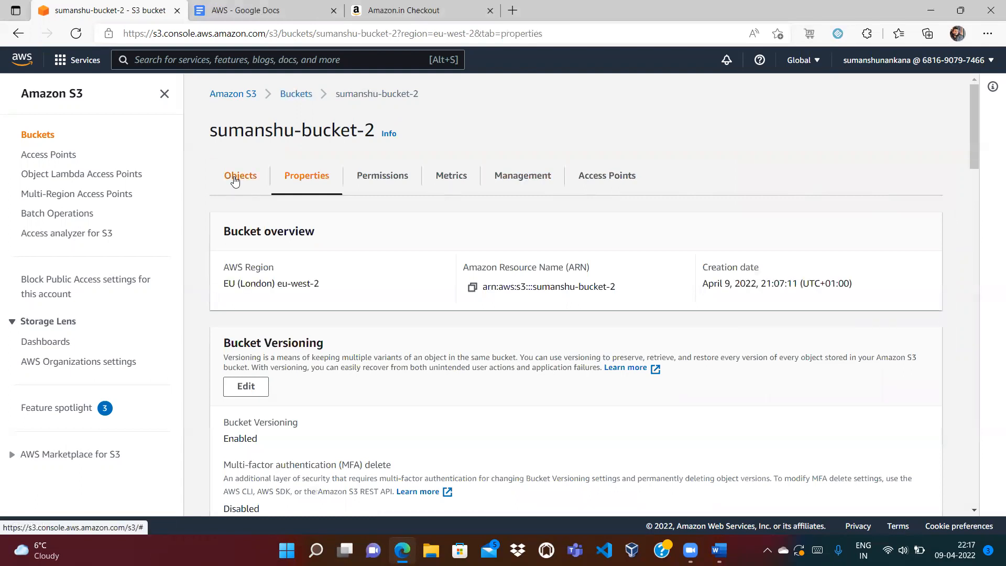
# - View the raw contents of the third access log file in sumanshu-bucket-2-logging
pyautogui.click(292, 95)
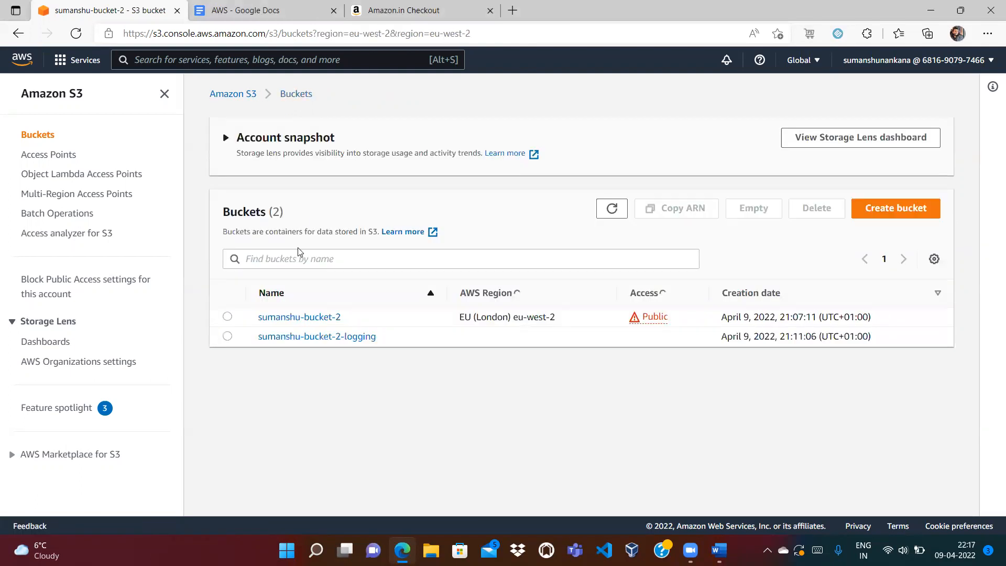
pyautogui.click(296, 334)
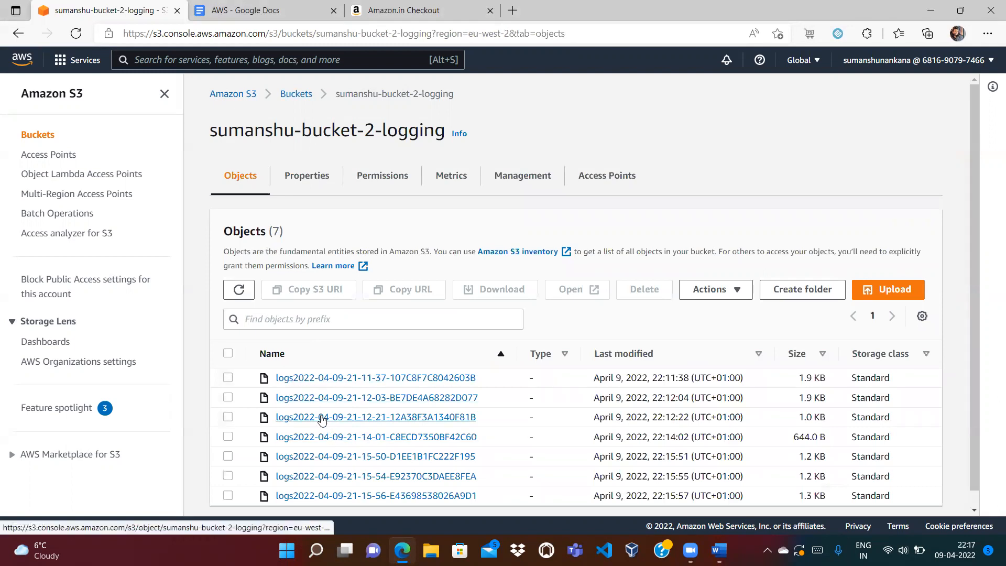
pyautogui.click(322, 418)
pyautogui.click(432, 158)
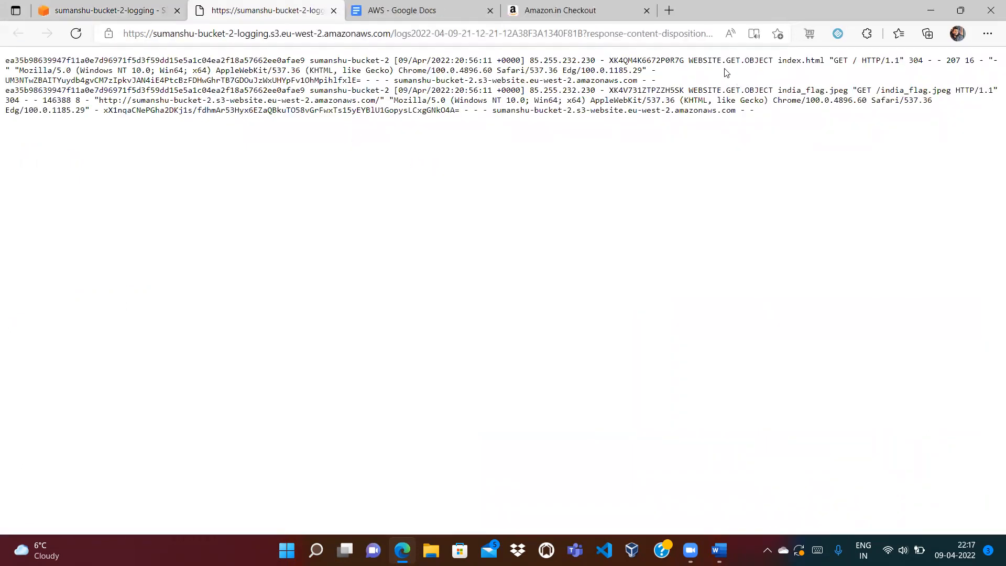
pyautogui.moveTo(692, 61); pyautogui.dragTo(755, 61)
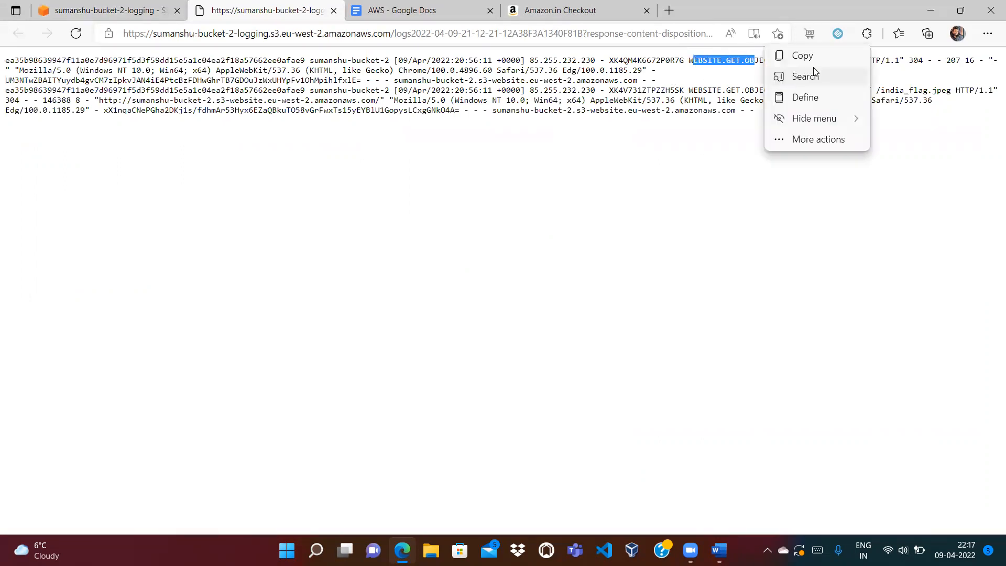
pyautogui.moveTo(716, 110); pyautogui.dragTo(718, 100)
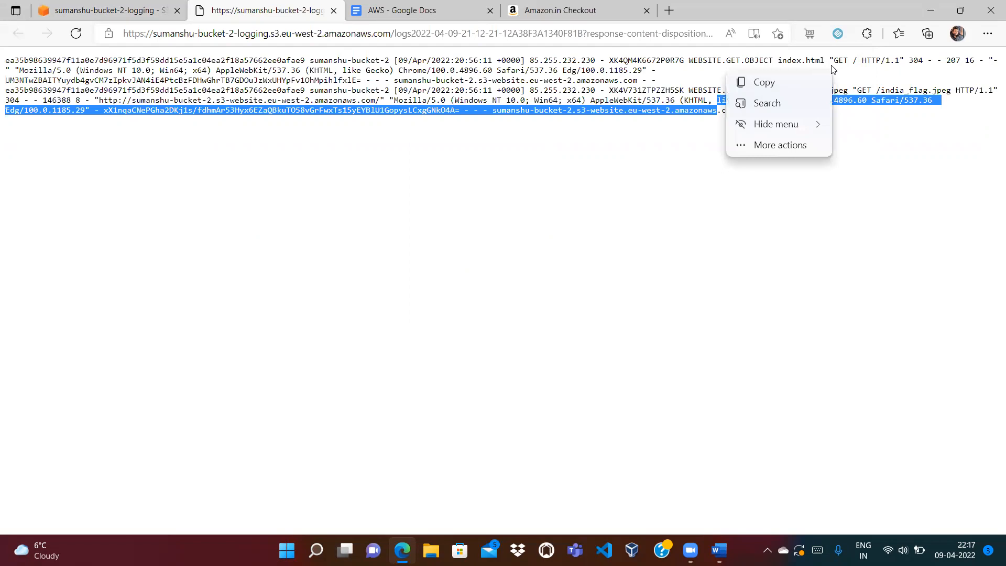
pyautogui.click(859, 61)
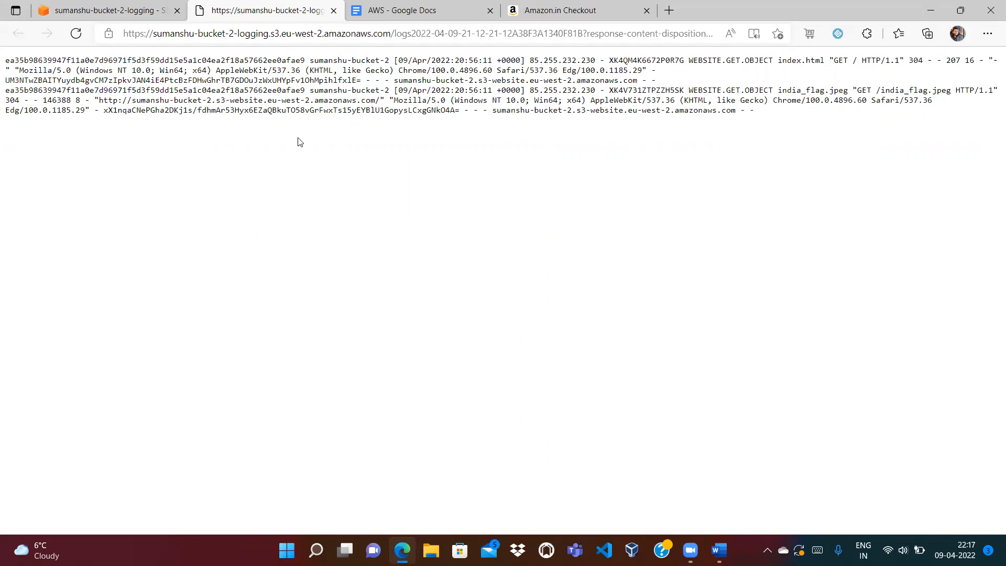
pyautogui.click(334, 11)
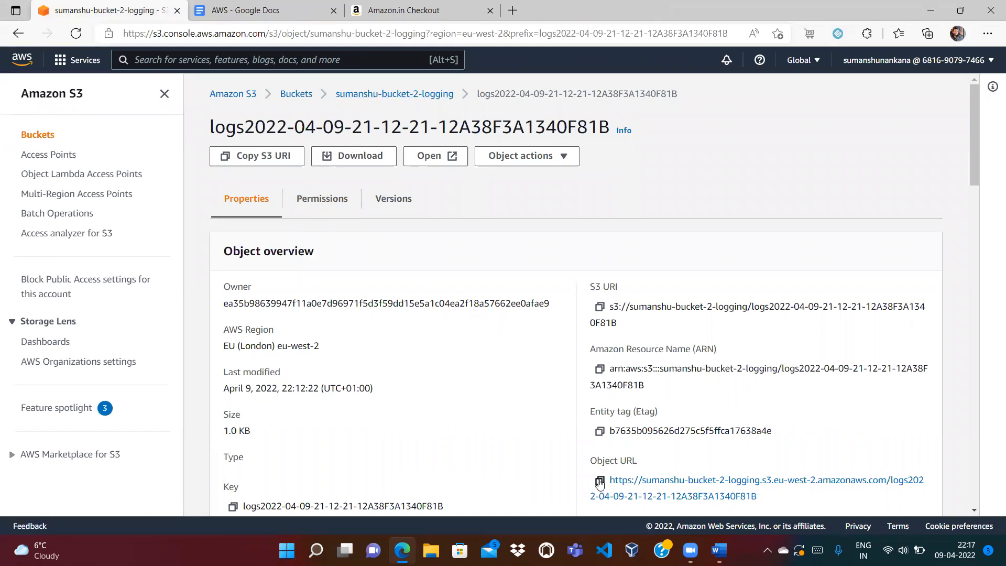
# - Load the log object's copied Object URL in a new tab and confirm it returns Access Denied
pyautogui.click(600, 482)
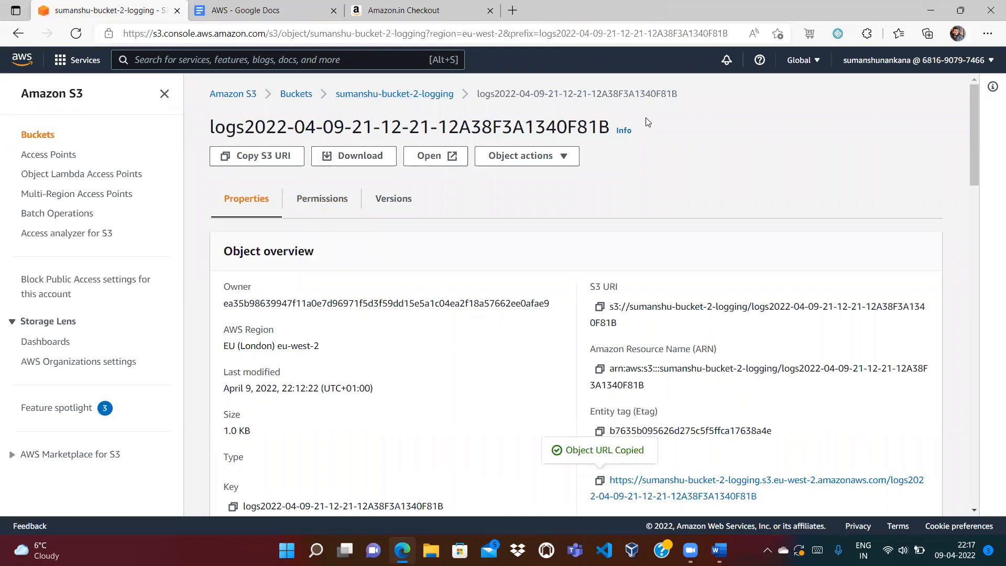
pyautogui.click(512, 10)
pyautogui.hotkey('ctrl', 'v')
pyautogui.press('Return')
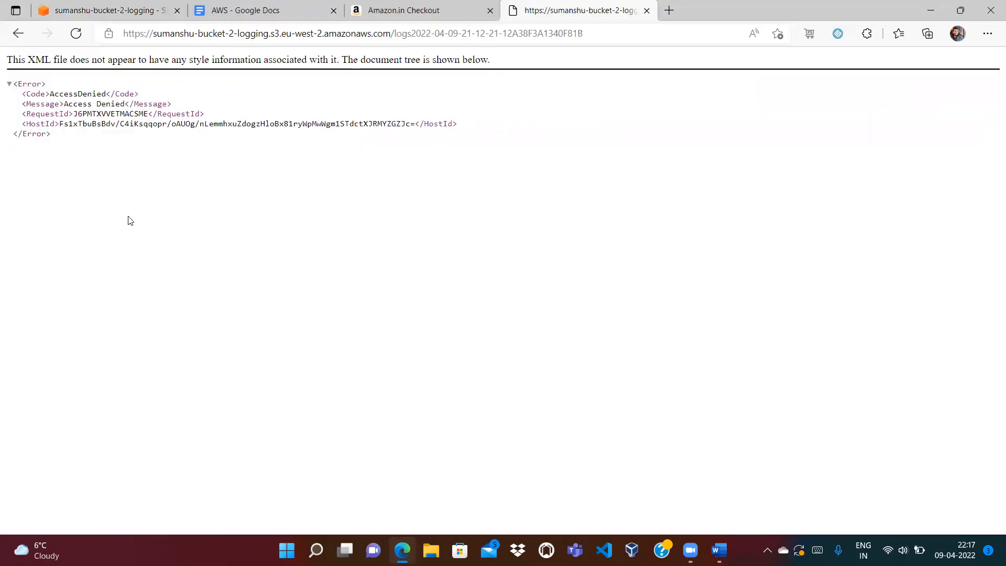
pyautogui.click(647, 11)
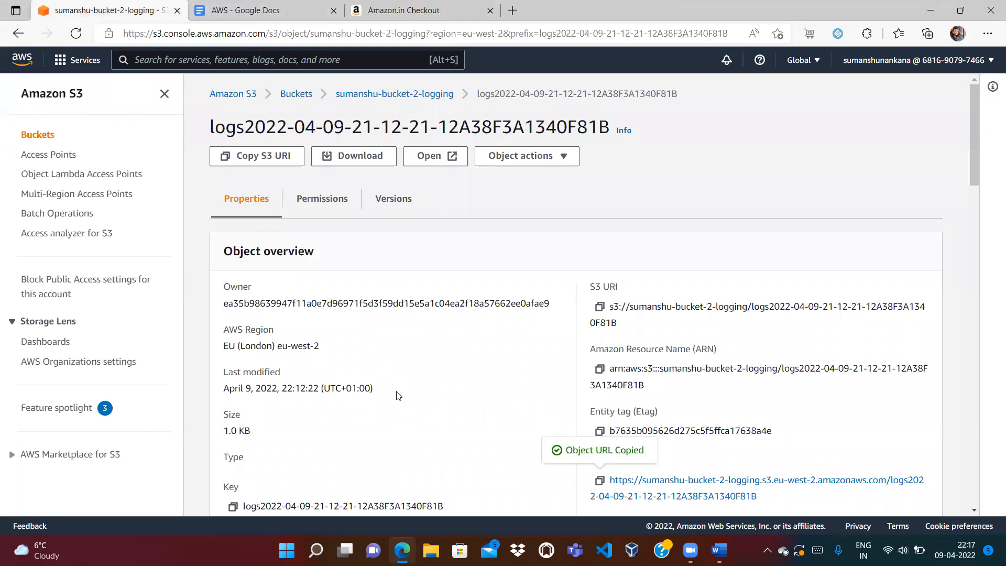
# - Open the newest access log object and inspect its raw log entries
pyautogui.click(401, 96)
pyautogui.scroll(-3, 973, 472)
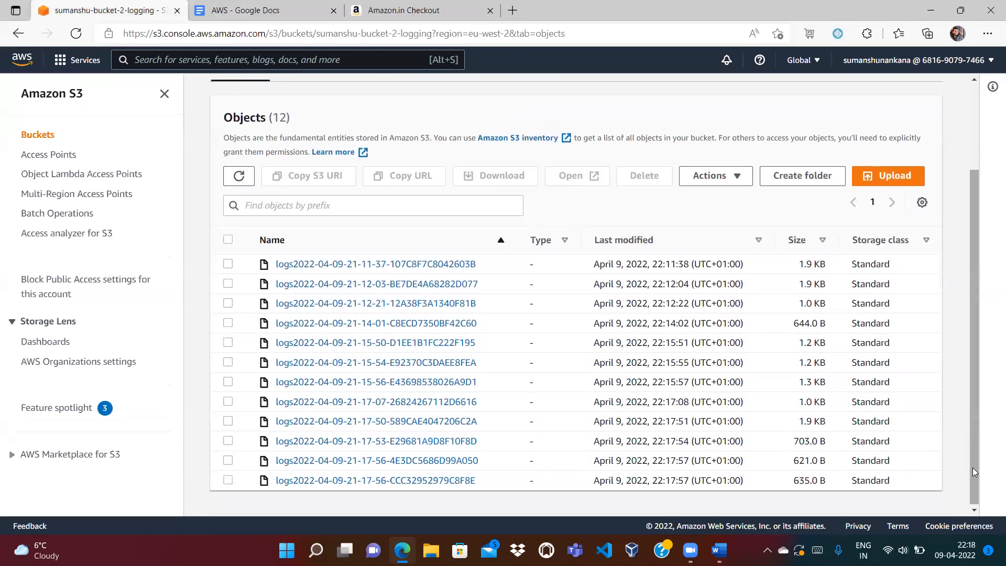
pyautogui.click(376, 480)
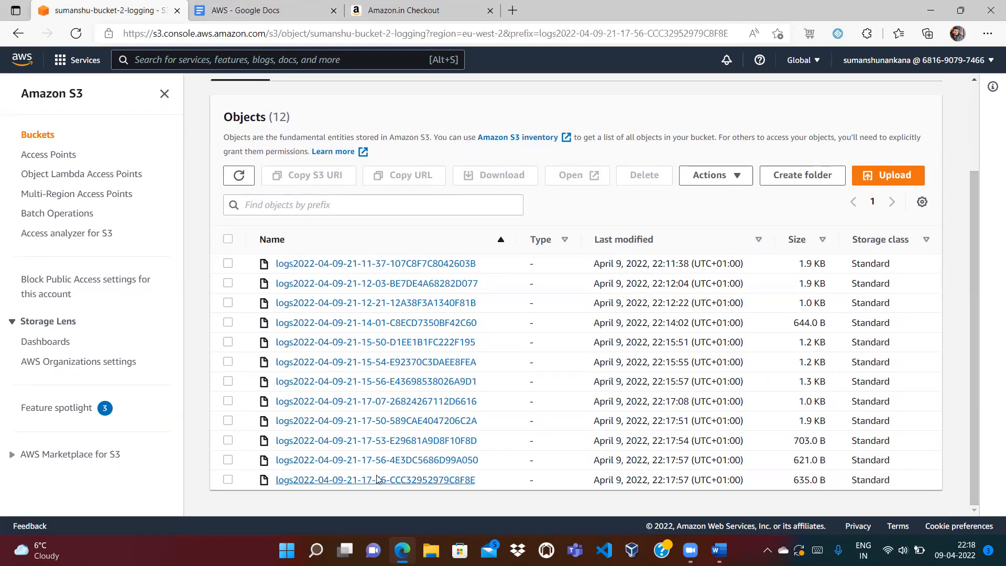
pyautogui.click(436, 156)
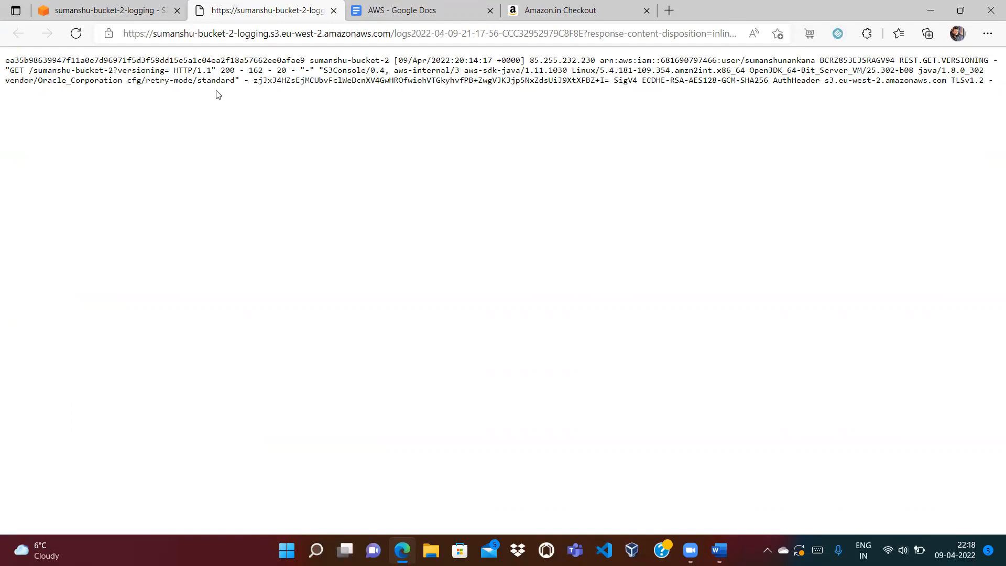
pyautogui.doubleClick(229, 70)
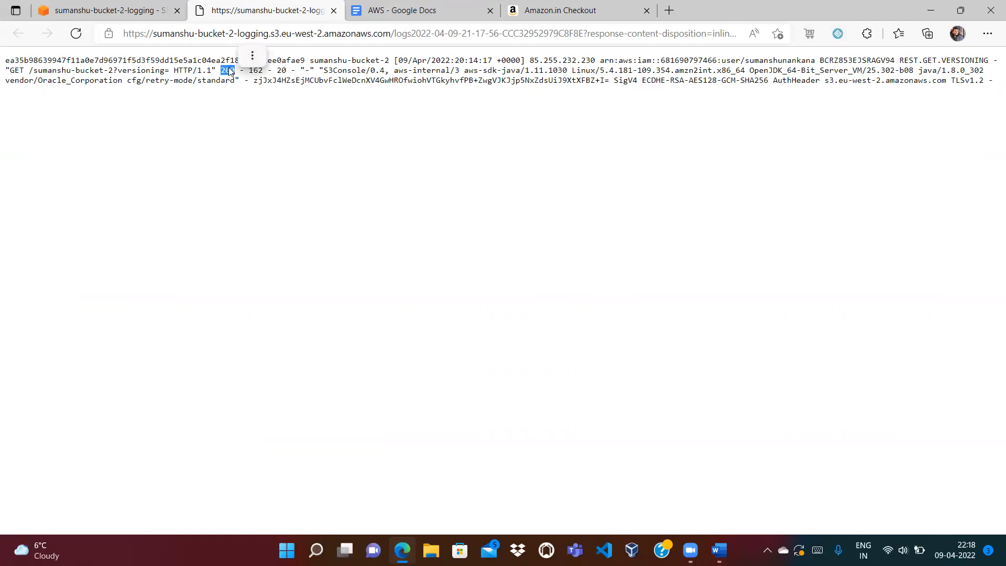
pyautogui.doubleClick(61, 70)
pyautogui.click(108, 70)
pyautogui.click(164, 101)
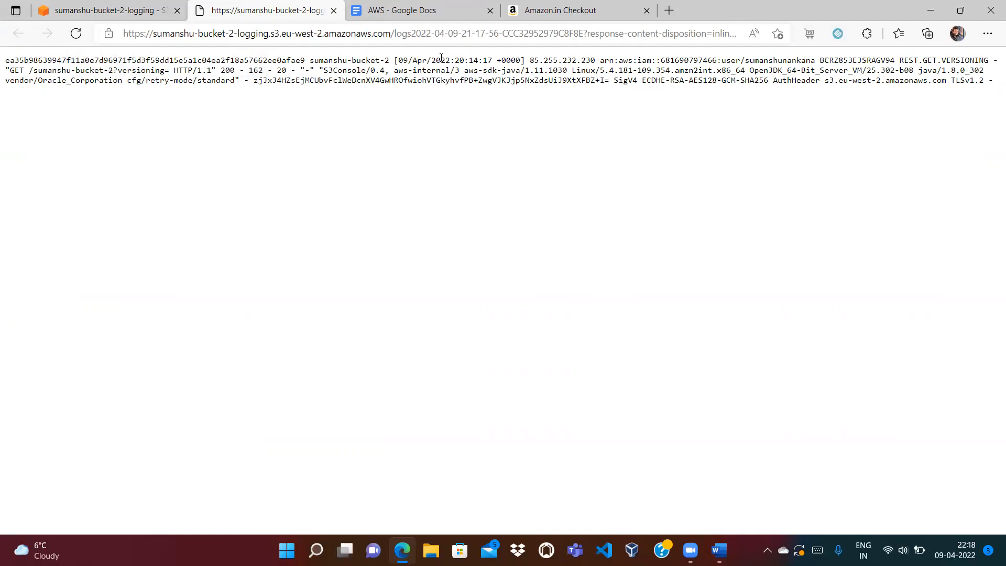
pyautogui.click(334, 10)
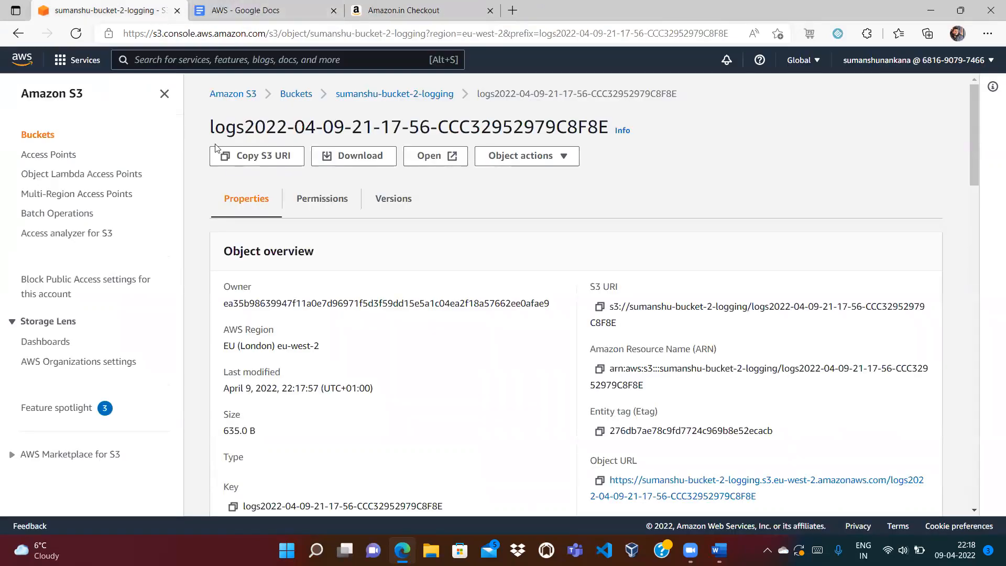
# - Check the logging bucket's object list, then open sumanshu-bucket-2 from Buckets
pyautogui.click(369, 95)
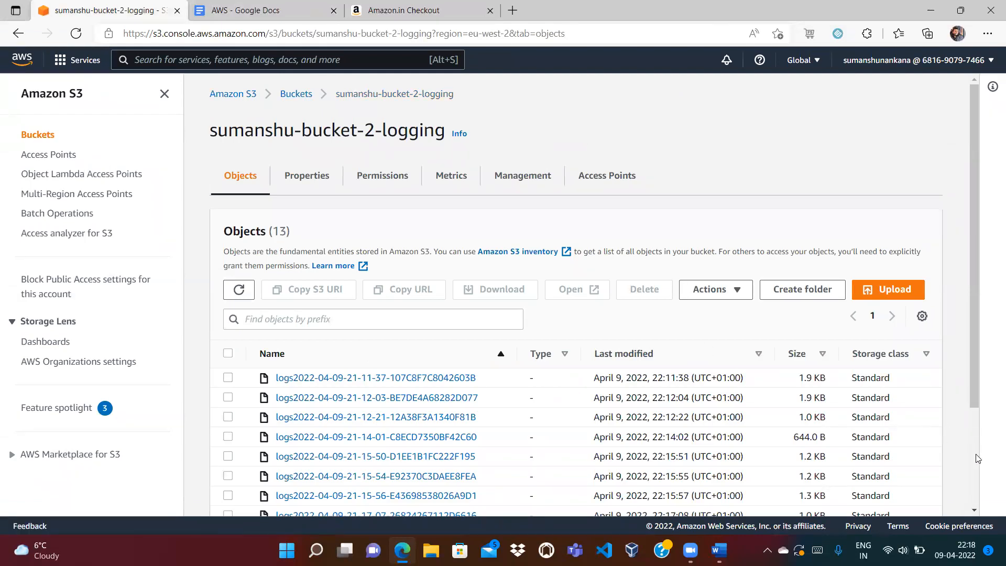
pyautogui.scroll(-3, 978, 458)
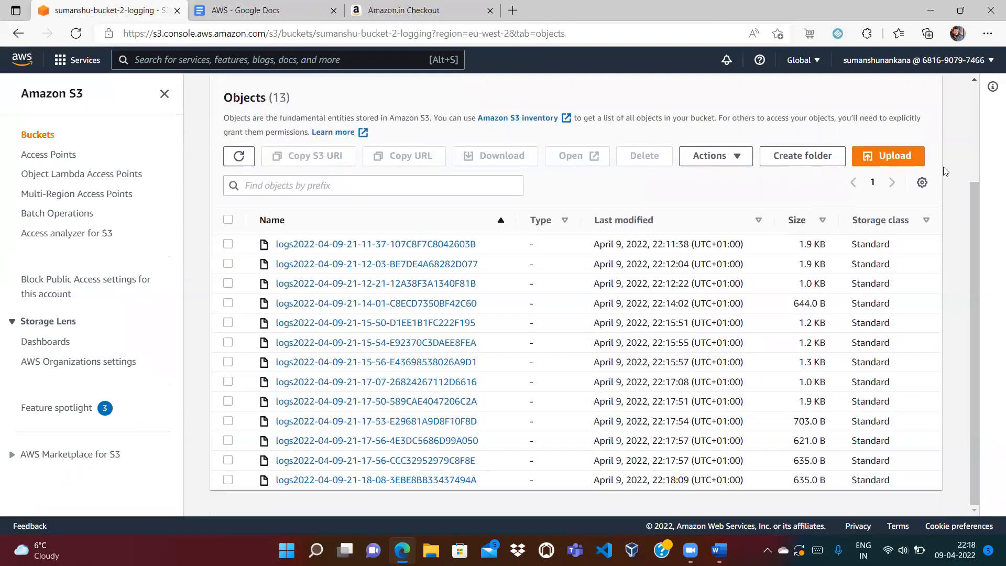
pyautogui.scroll(3, 977, 138)
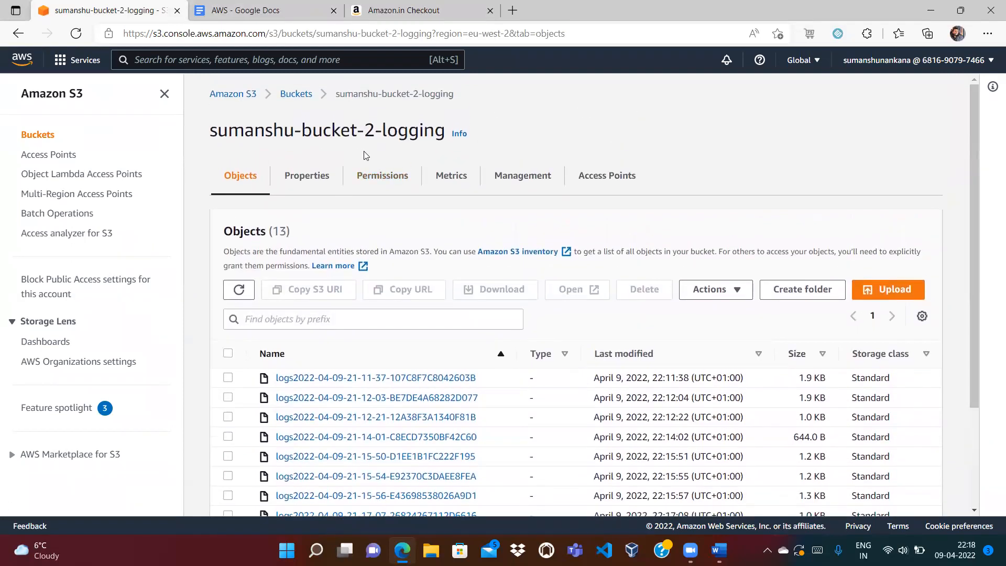
pyautogui.click(296, 94)
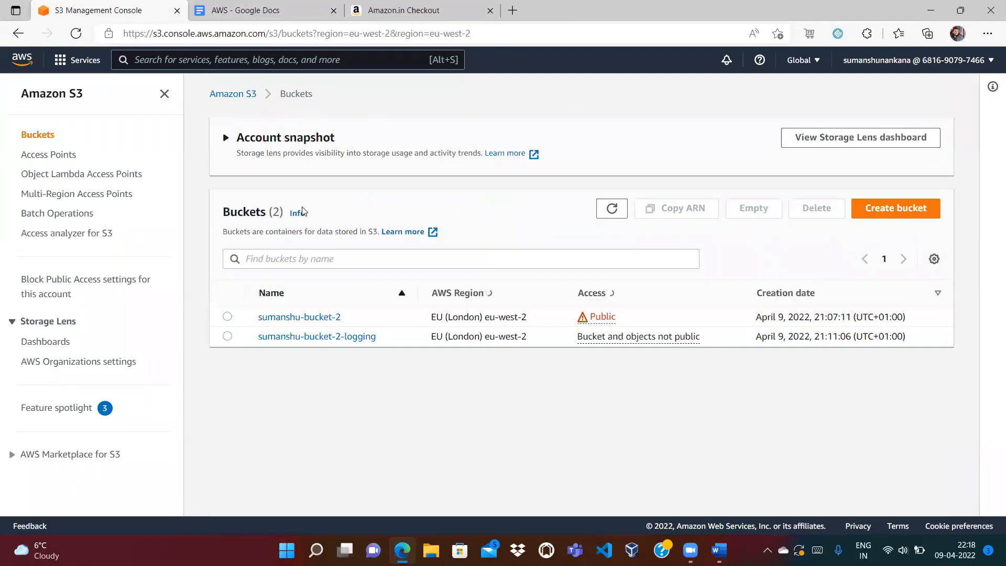
pyautogui.click(266, 316)
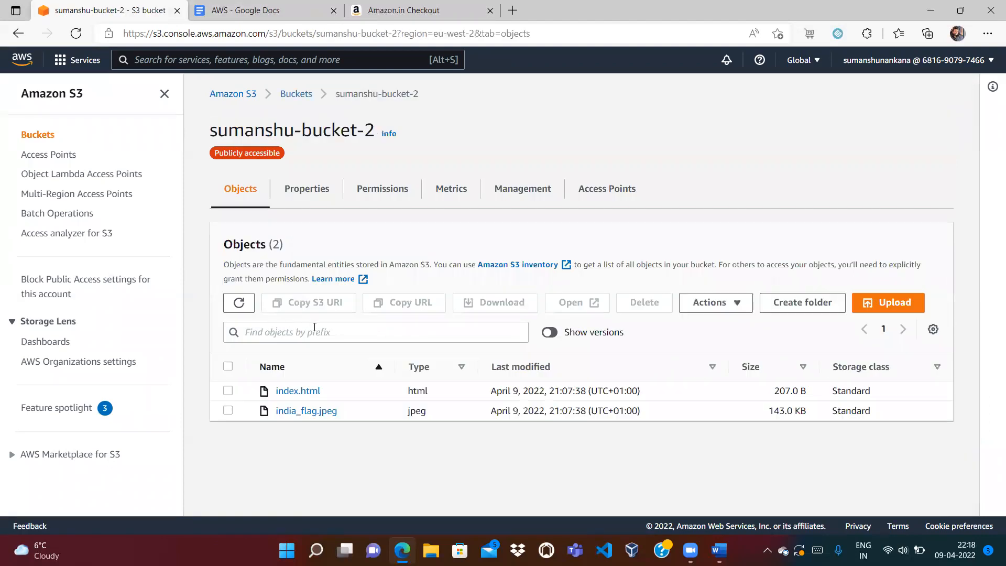
# - Delete index.html and india_flag.jpeg from sumanshu-bucket-2, confirming with 'delete'
pyautogui.click(231, 393)
pyautogui.click(225, 414)
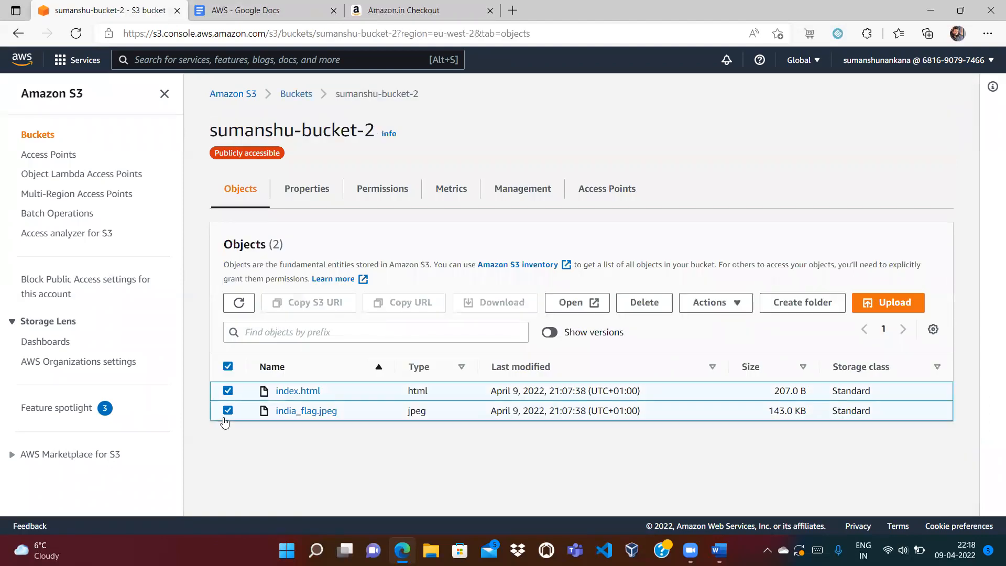
pyautogui.click(643, 302)
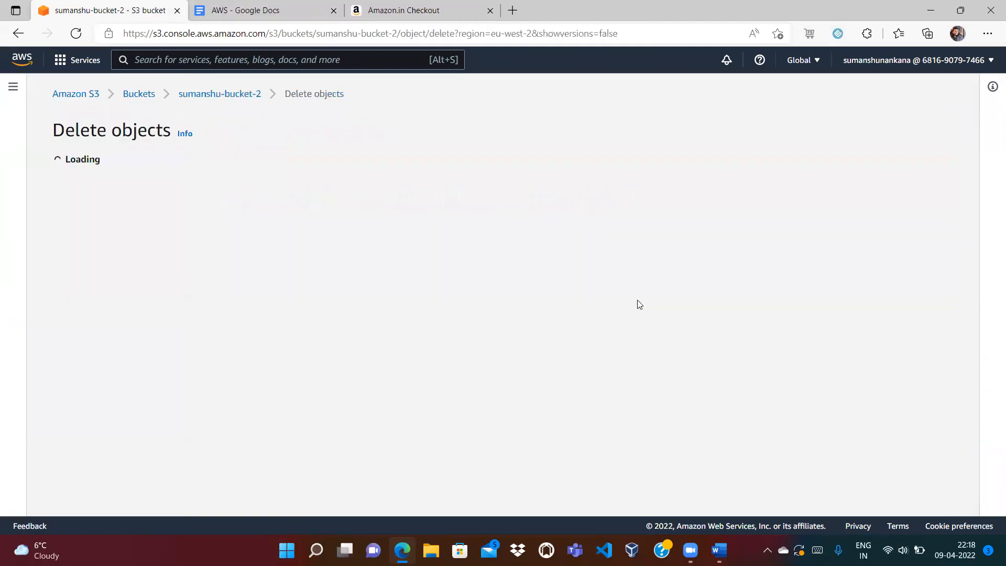
pyautogui.click(131, 440)
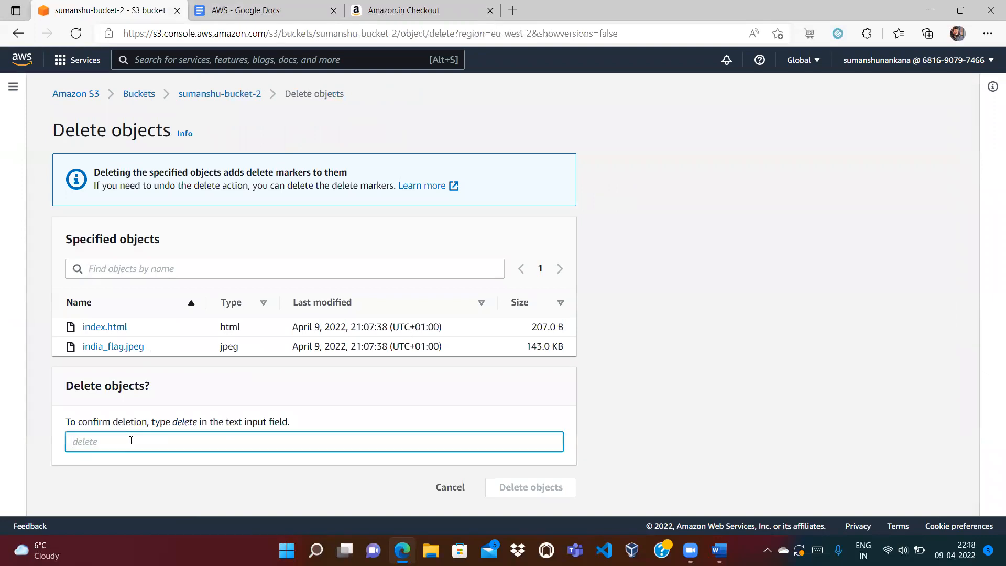
pyautogui.write('delete')
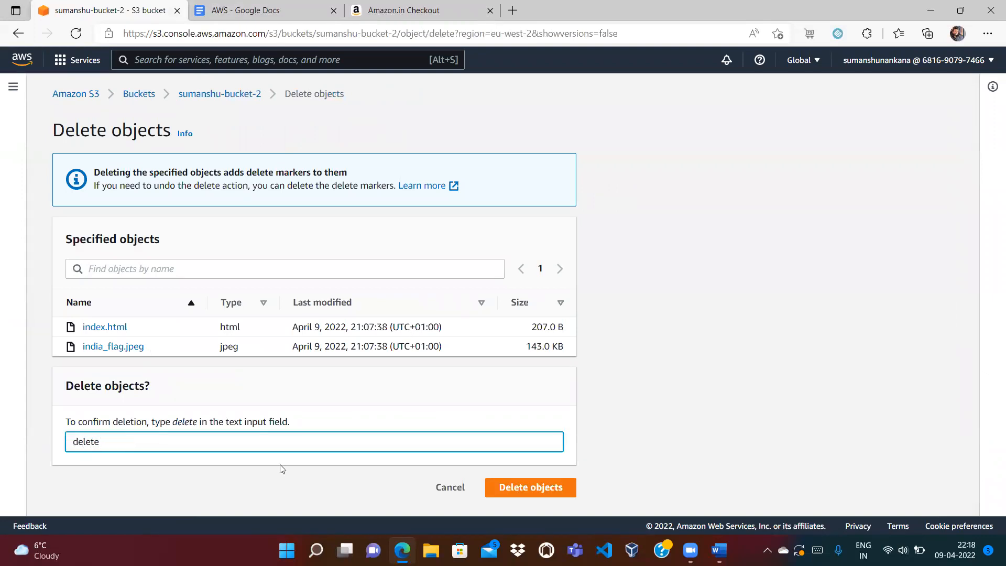
pyautogui.click(551, 488)
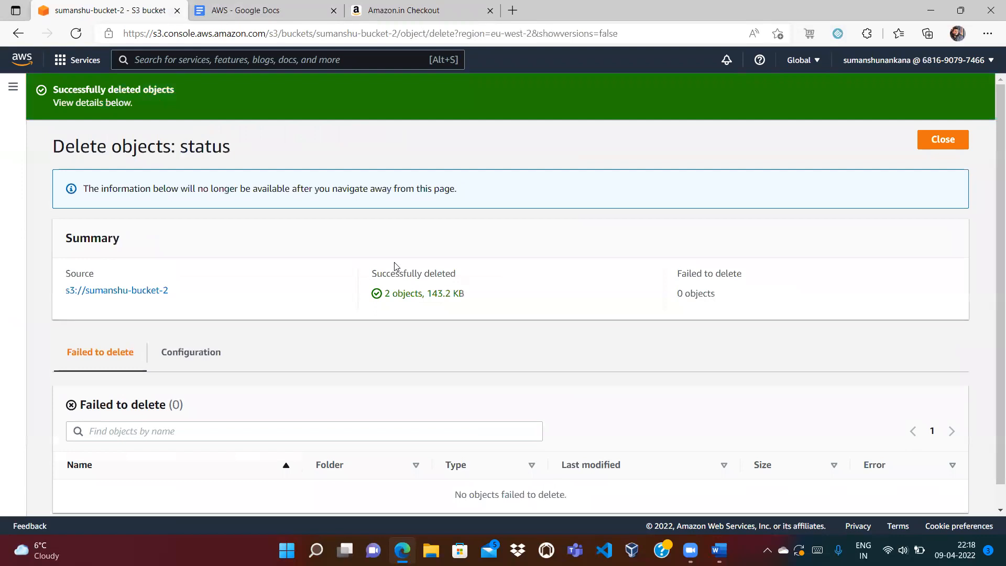
pyautogui.hotkey('alt', 'Left')
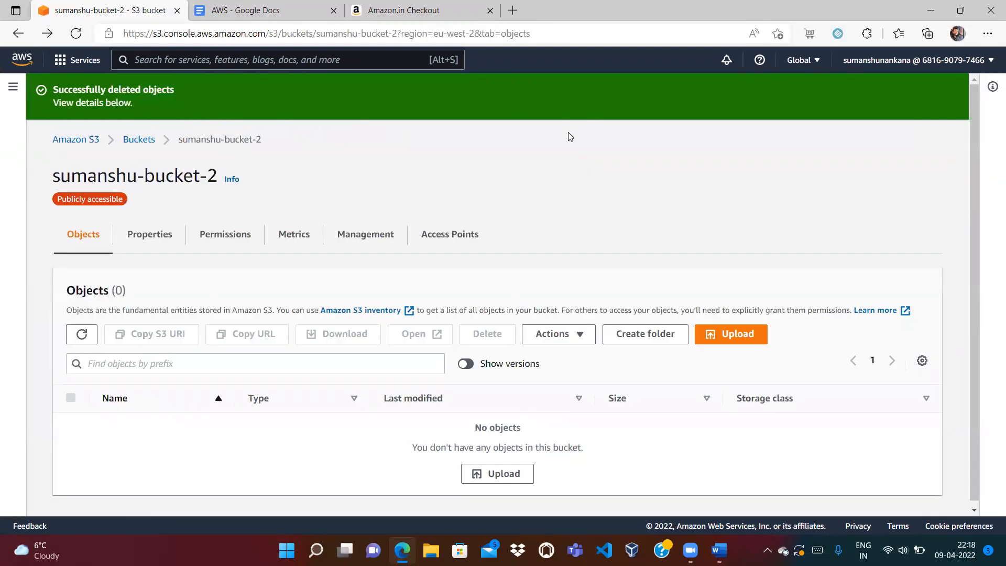
# - Attempt deleting sumanshu-bucket-2 twice, get the 'bucket is not empty' warning, and reopen its objects
pyautogui.click(139, 140)
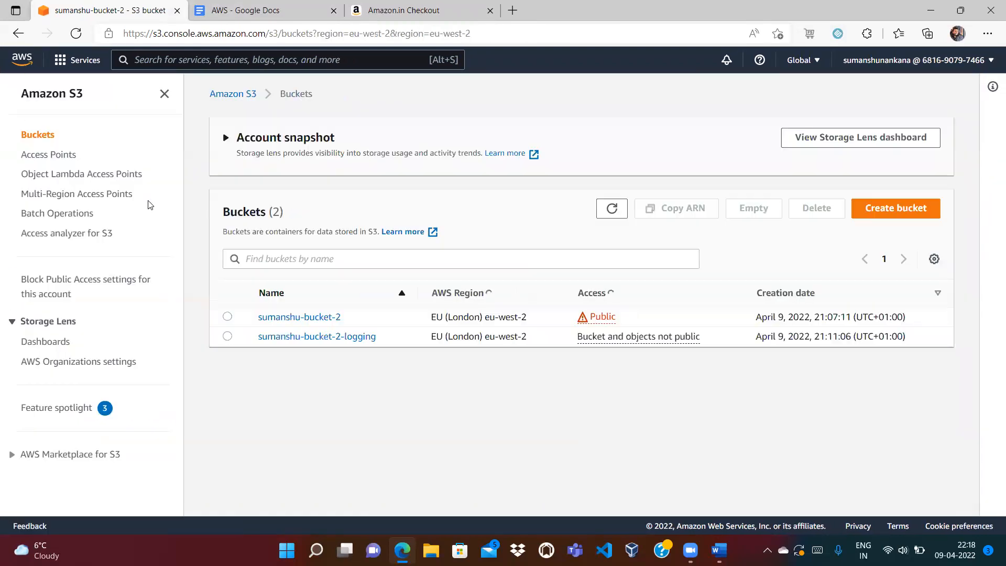
pyautogui.click(228, 318)
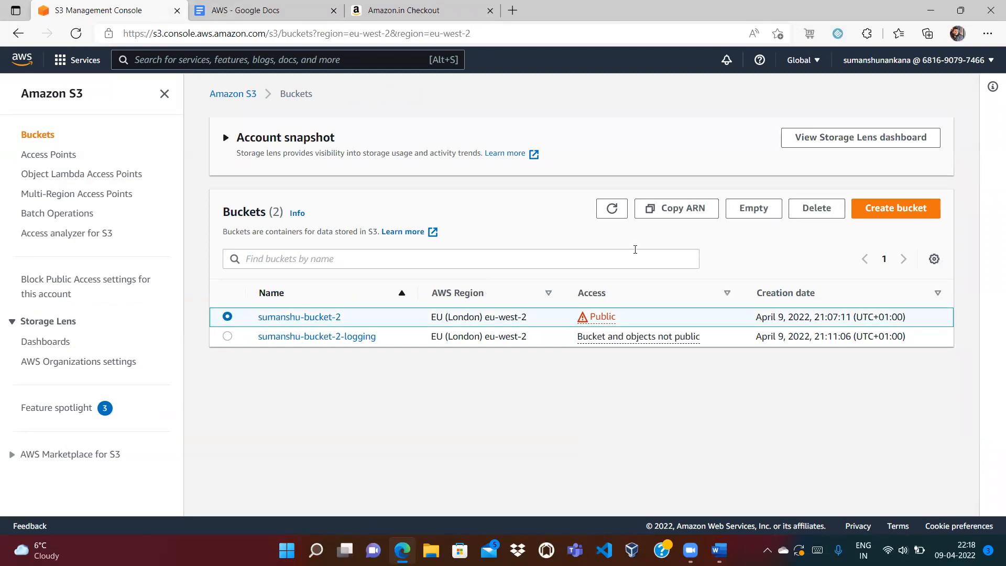
pyautogui.click(825, 208)
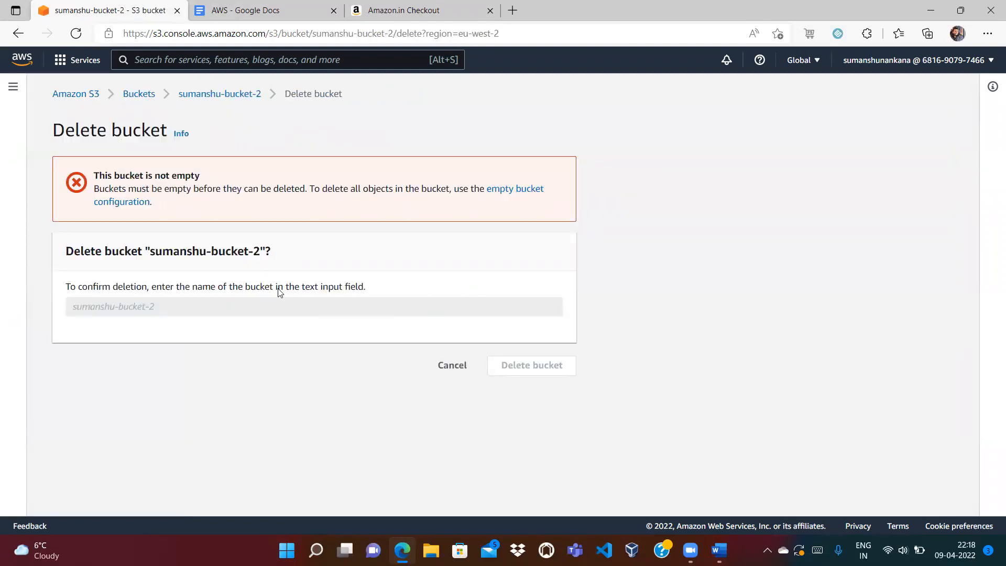
pyautogui.moveTo(149, 251); pyautogui.dragTo(258, 251)
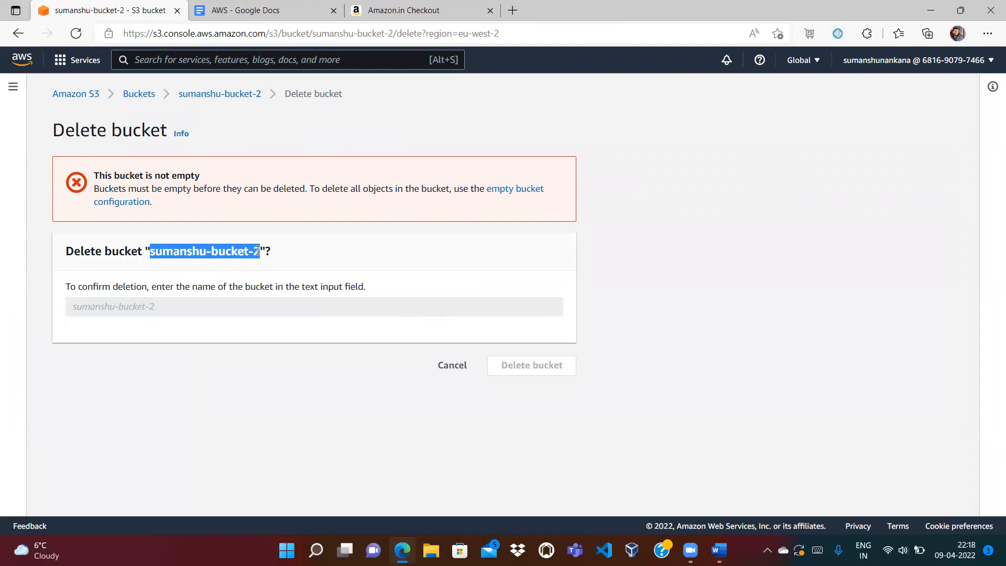
pyautogui.click(206, 306)
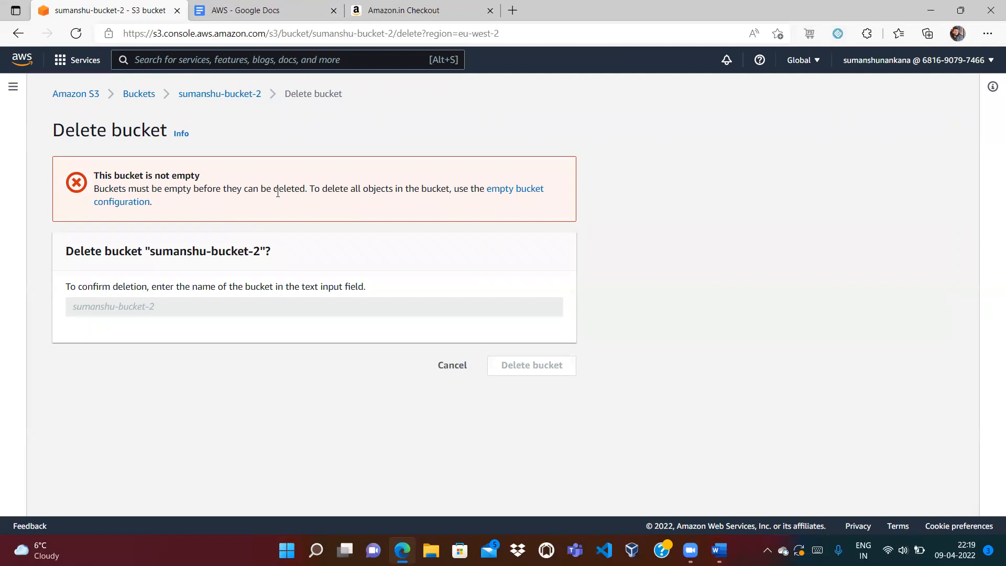
pyautogui.click(228, 96)
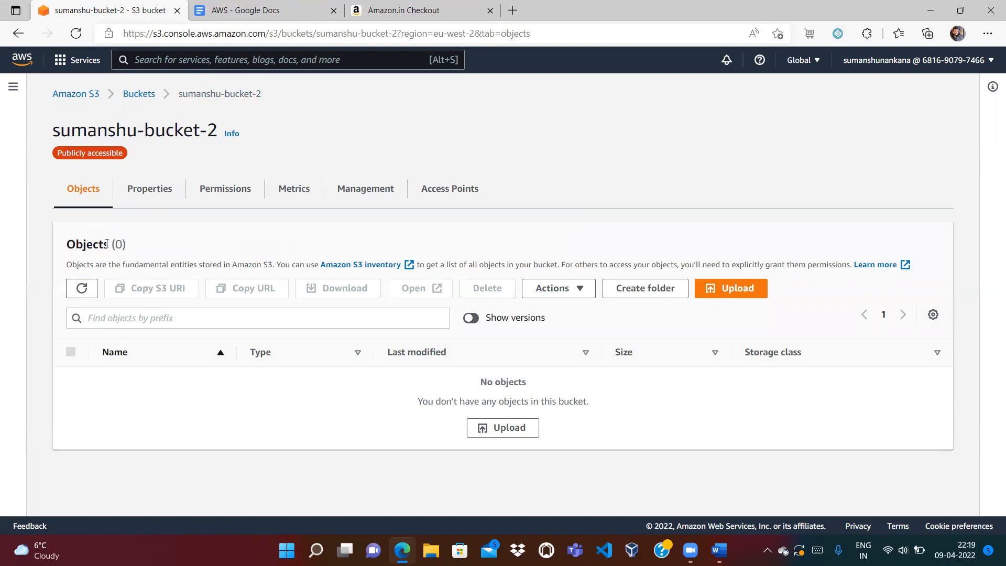
pyautogui.click(139, 94)
pyautogui.click(813, 209)
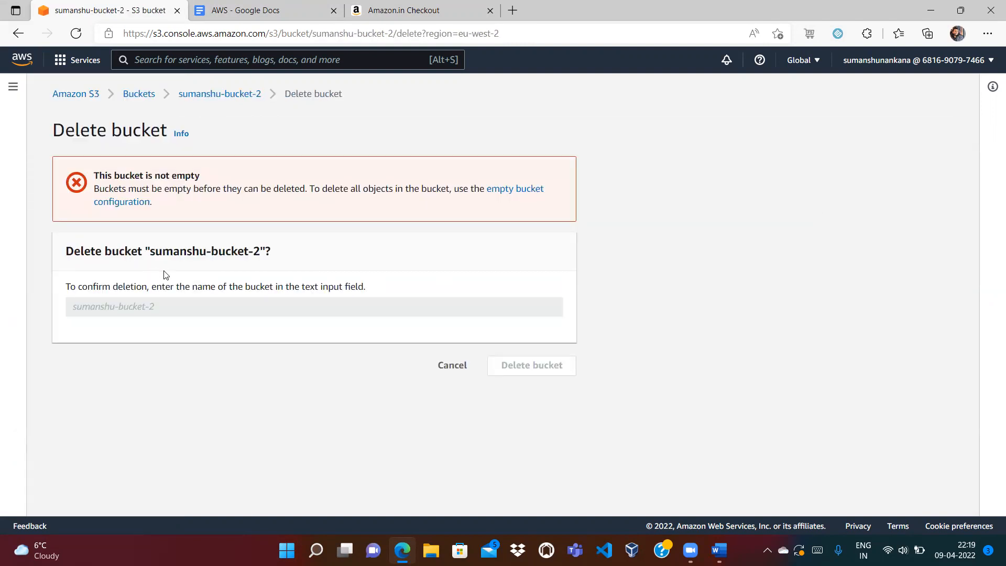
pyautogui.click(143, 97)
pyautogui.click(306, 318)
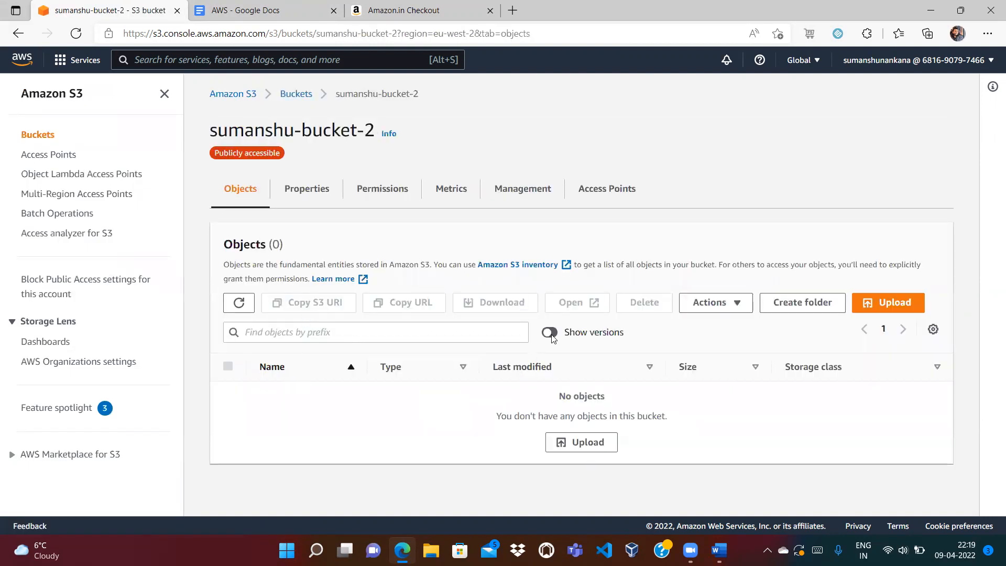
# - Show versions and select all four versions and delete markers for deletion
pyautogui.click(551, 334)
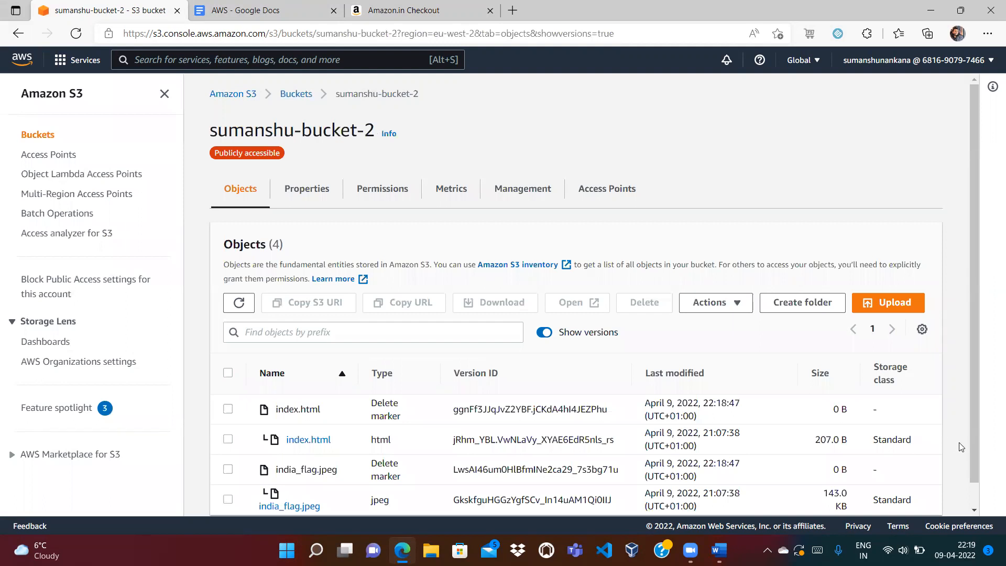
pyautogui.moveTo(977, 445); pyautogui.dragTo(980, 504)
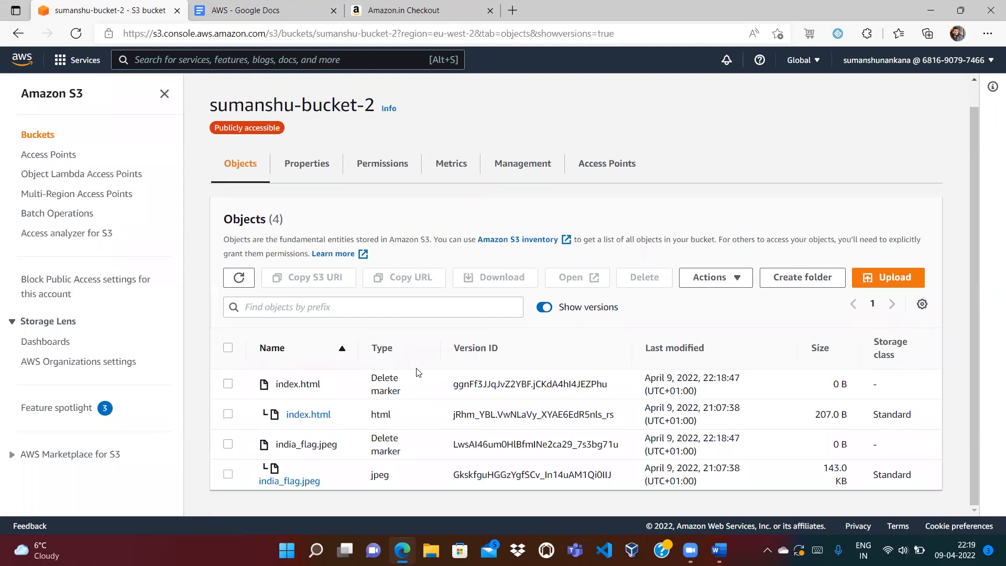
pyautogui.click(232, 349)
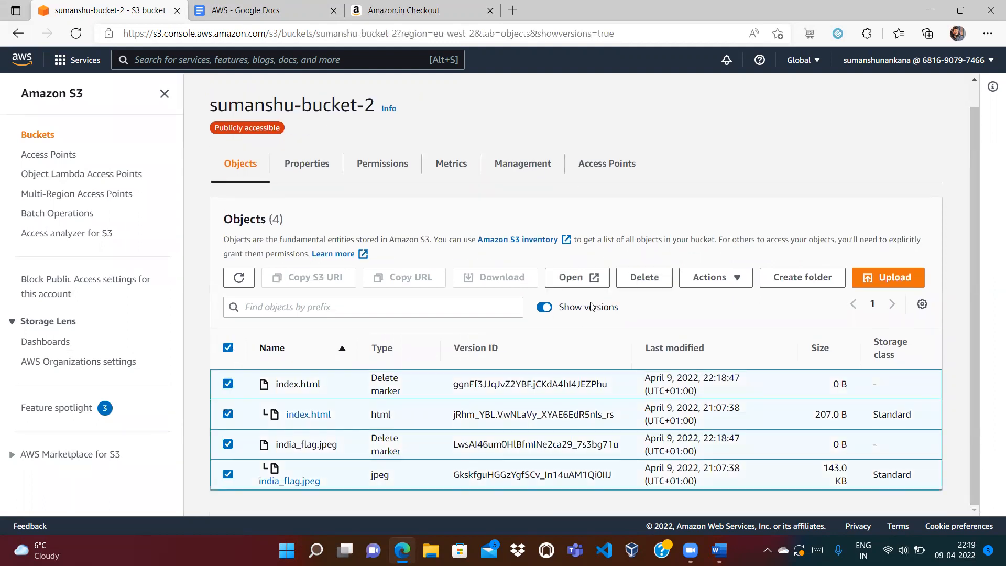
pyautogui.click(639, 272)
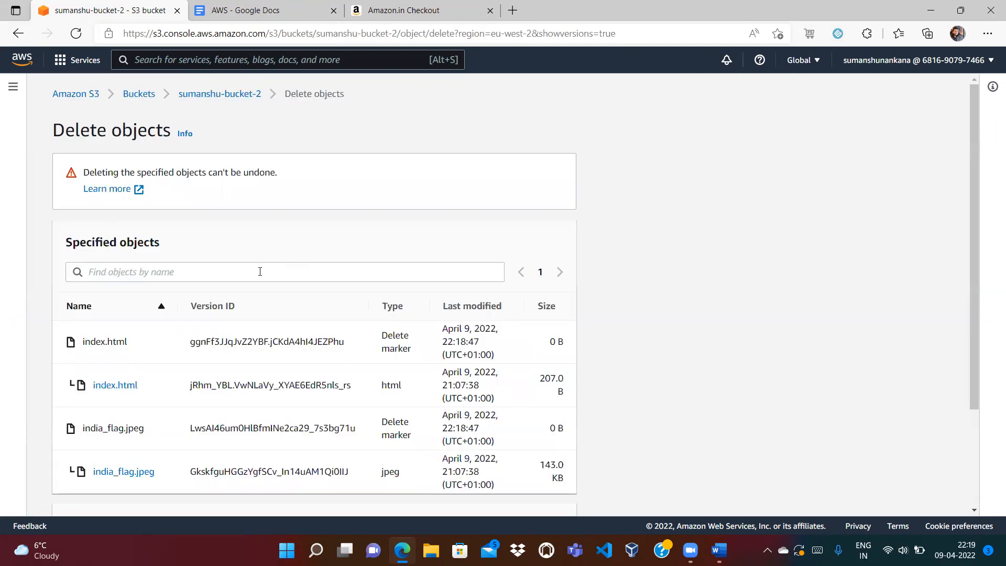
# - Confirm with 'permanently delete' to remove all four versions (143.2 KB), then return to Buckets
pyautogui.scroll(-3, 970, 462)
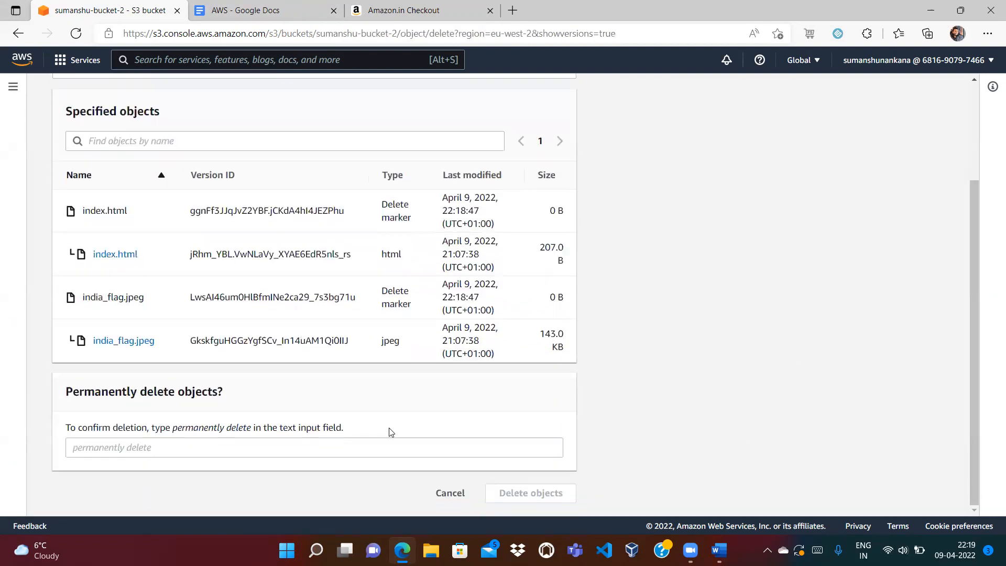
pyautogui.moveTo(173, 429)
pyautogui.mouseDown()
pyautogui.moveTo(251, 435)
pyautogui.moveTo(175, 430)
pyautogui.mouseUp()
pyautogui.hotkey('ctrl', 'c')
pyautogui.click(250, 432)
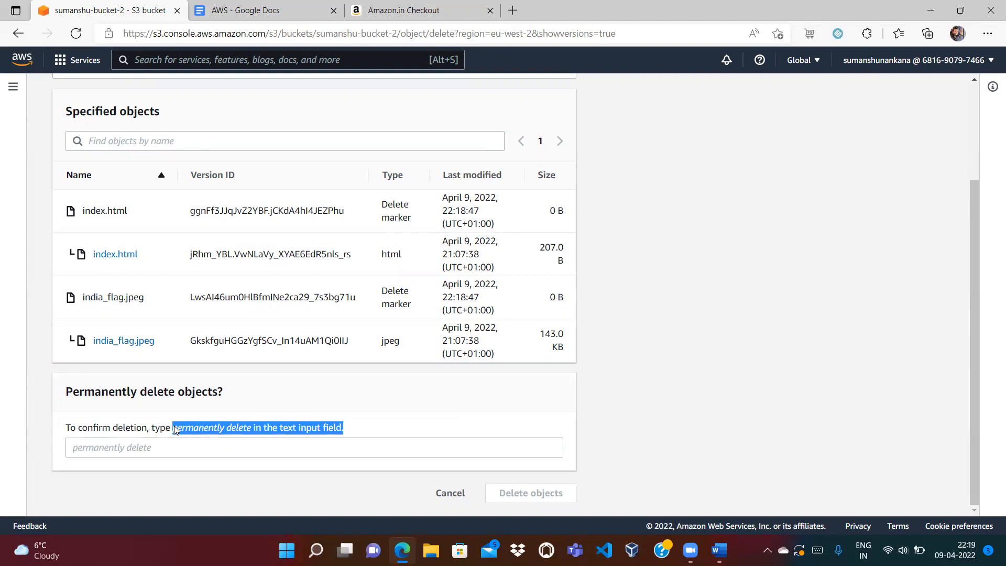
pyautogui.click(156, 452)
pyautogui.hotkey('ctrl', 'v')
pyautogui.press('BackSpace')
pyautogui.press('BackSpace')
pyautogui.press('BackSpace')
pyautogui.press('BackSpace')
pyautogui.press('BackSpace')
pyautogui.press('BackSpace')
pyautogui.press('BackSpace')
pyautogui.press('BackSpace')
pyautogui.press('BackSpace')
pyautogui.press('BackSpace')
pyautogui.press('BackSpace')
pyautogui.press('BackSpace')
pyautogui.press('BackSpace')
pyautogui.press('BackSpace')
pyautogui.press('BackSpace')
pyautogui.press('BackSpace')
pyautogui.press('BackSpace')
pyautogui.press('BackSpace')
pyautogui.press('BackSpace')
pyautogui.press('BackSpace')
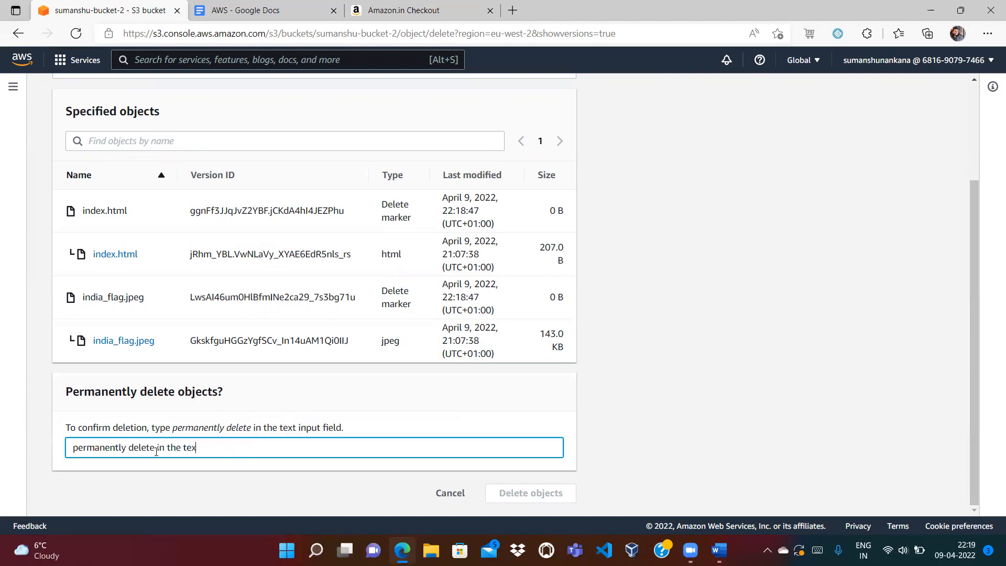
pyautogui.write('e')
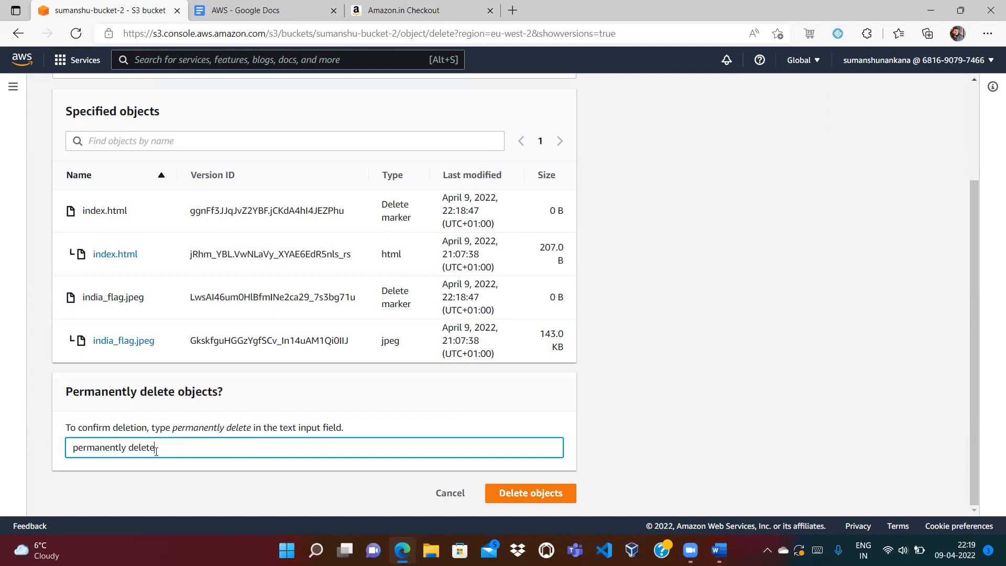
pyautogui.click(533, 496)
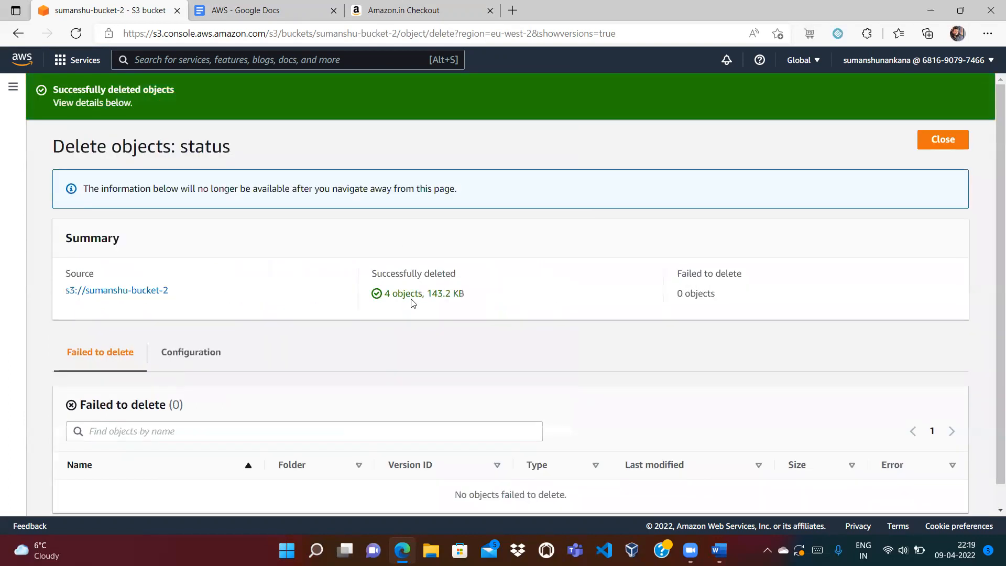
pyautogui.click(938, 141)
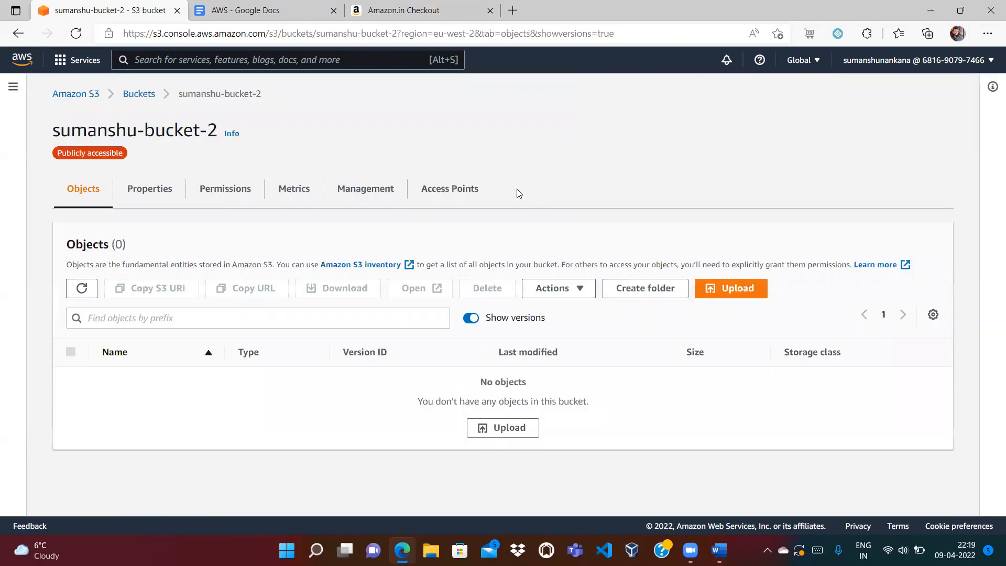
pyautogui.click(155, 92)
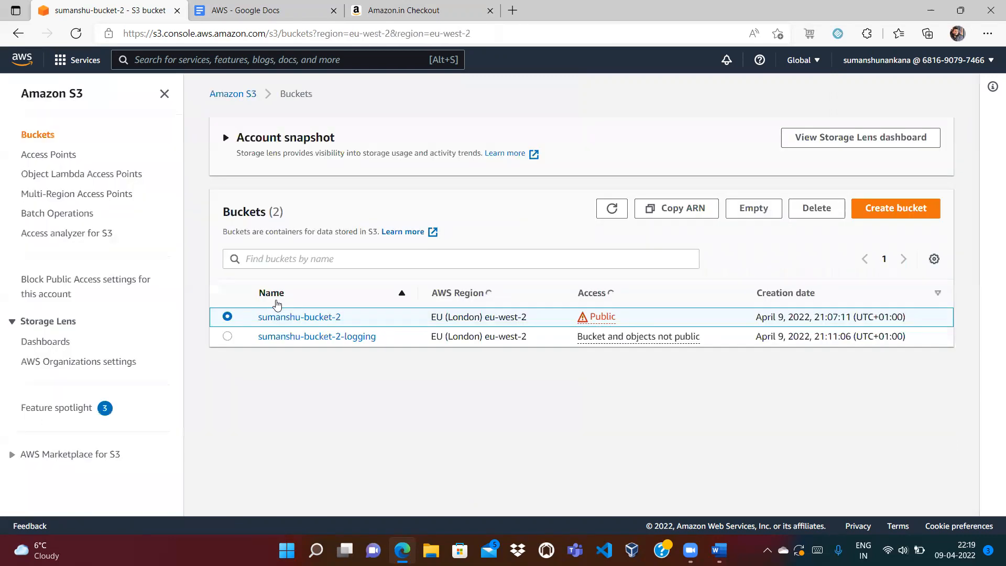
# - Delete the empty sumanshu-bucket-2, pasting its name as the deletion confirmation
pyautogui.click(815, 208)
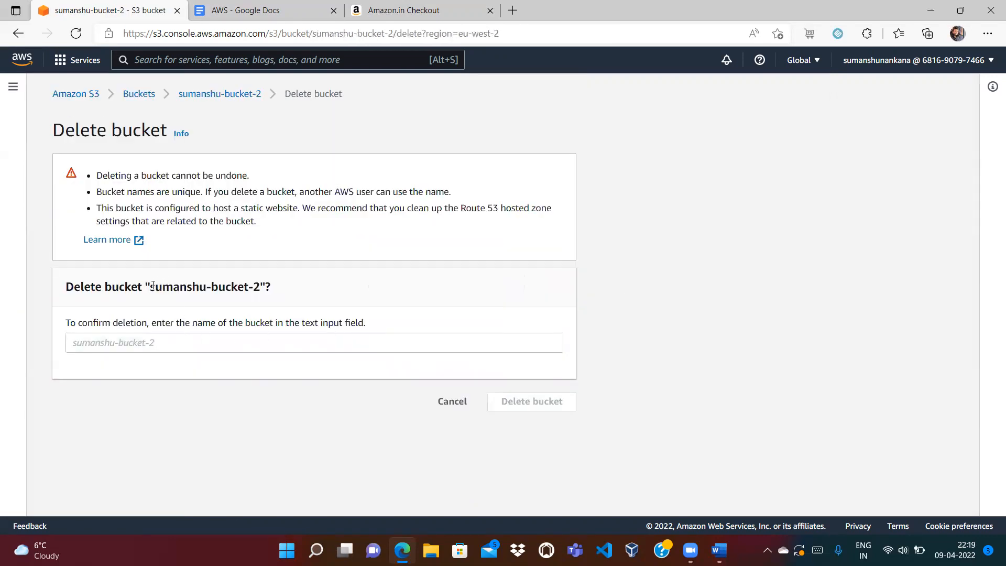
pyautogui.moveTo(151, 286); pyautogui.dragTo(260, 288)
pyautogui.click(203, 348)
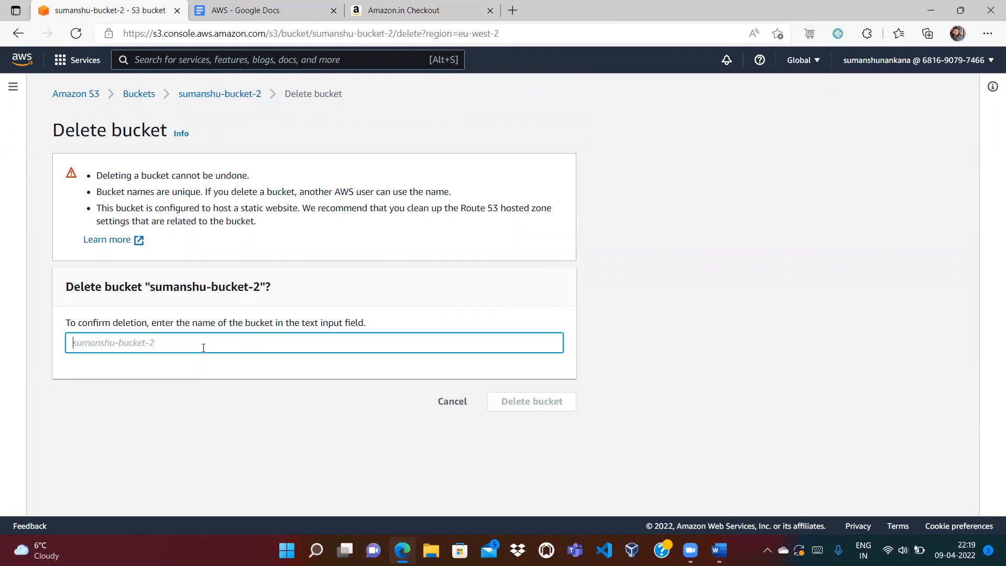
pyautogui.hotkey('ctrl', 'v')
pyautogui.click(519, 402)
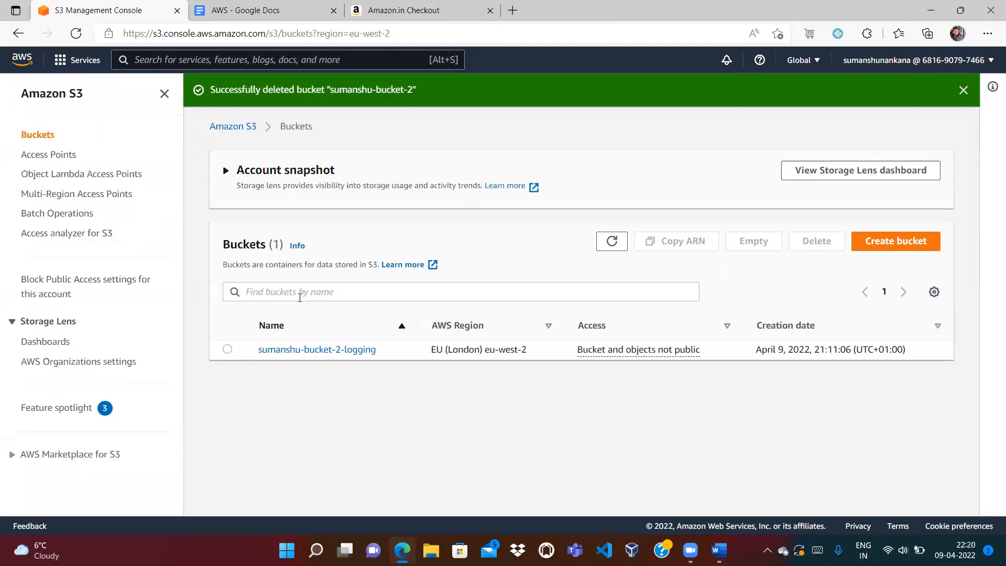
# - Select all 19 log objects in sumanshu-bucket-2-logging and permanently delete them (20.4 KB)
pyautogui.click(277, 358)
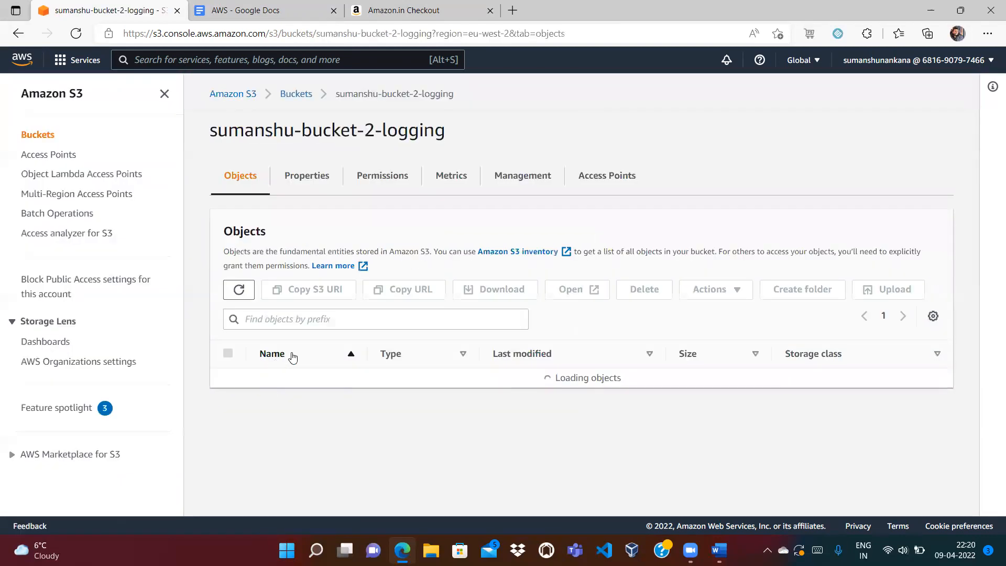
pyautogui.click(228, 353)
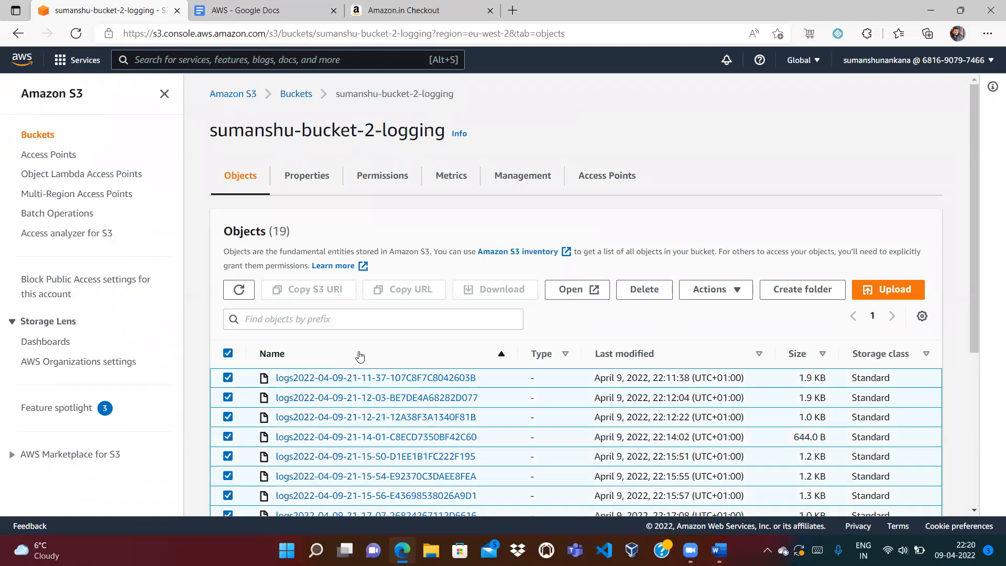
pyautogui.click(628, 287)
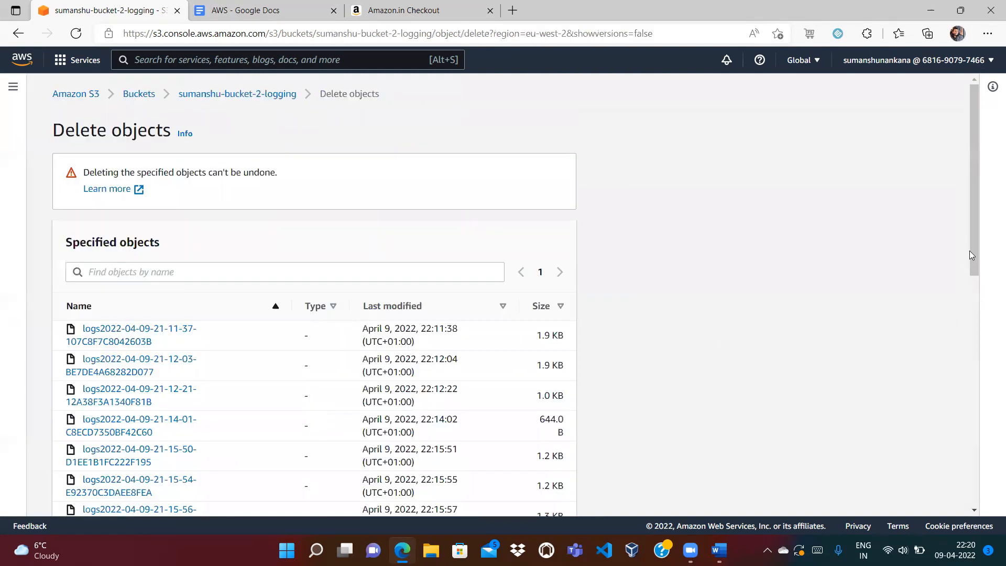
pyautogui.moveTo(973, 245); pyautogui.dragTo(975, 483)
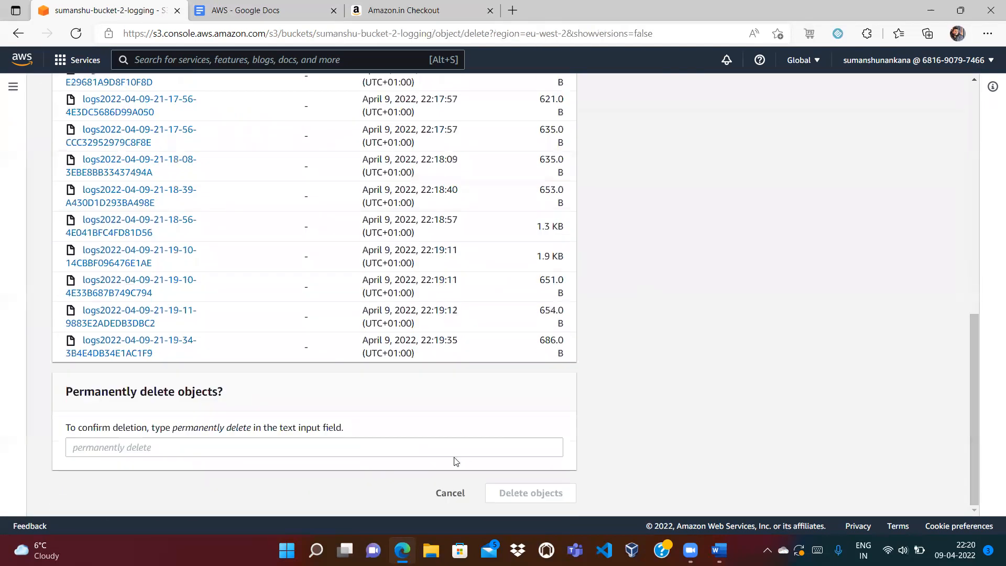
pyautogui.moveTo(173, 429); pyautogui.dragTo(248, 428)
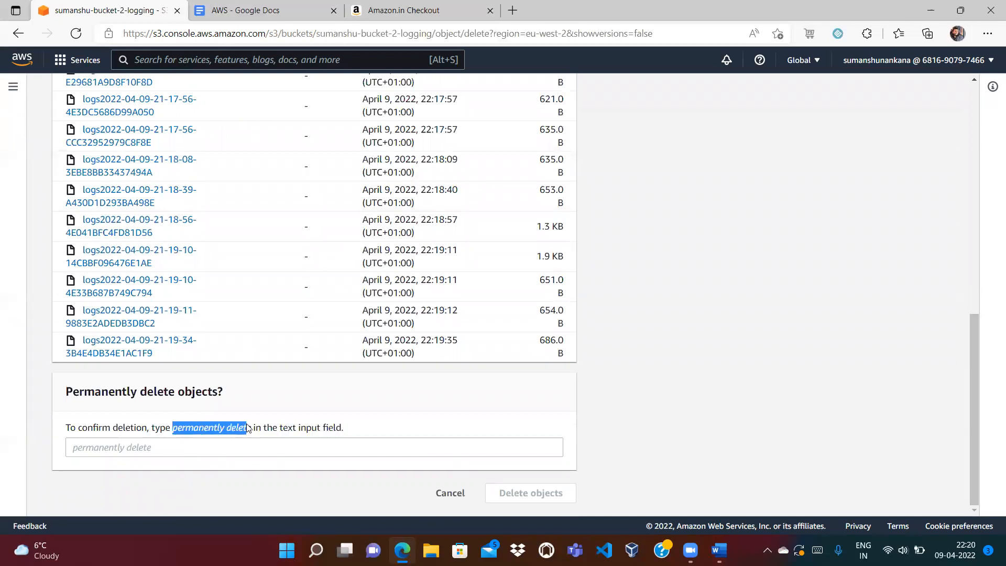
pyautogui.click(228, 447)
pyautogui.hotkey('ctrl', 'v')
pyautogui.click(512, 492)
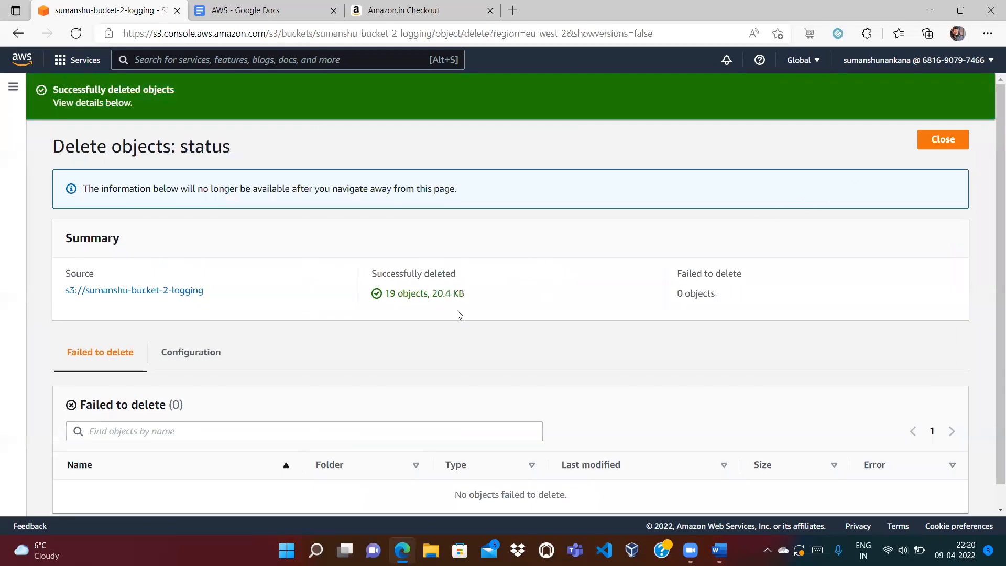
pyautogui.click(942, 140)
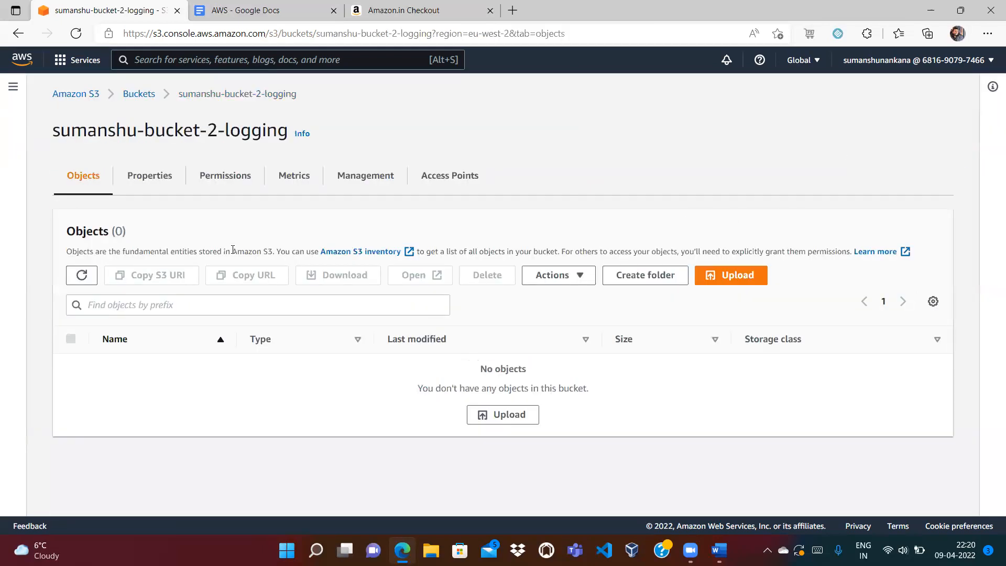
# - Select sumanshu-bucket-2-logging and confirm its deletion by pasting the bucket name
pyautogui.click(140, 97)
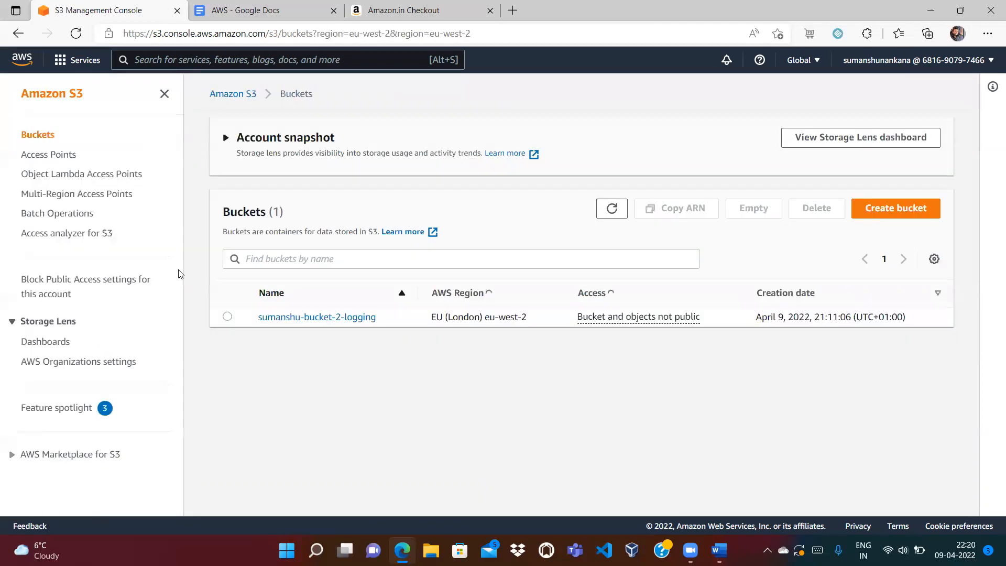
pyautogui.click(227, 316)
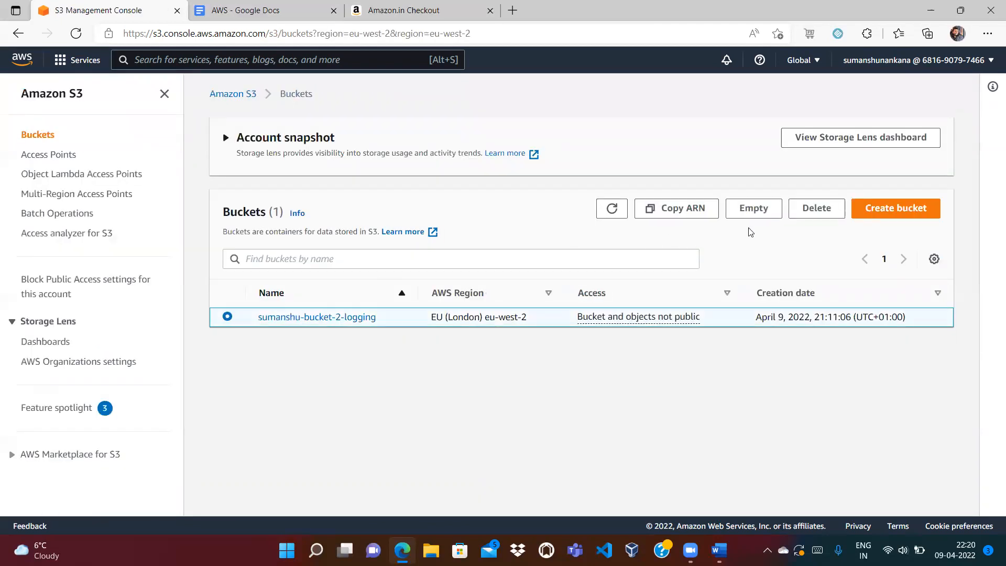
pyautogui.click(817, 208)
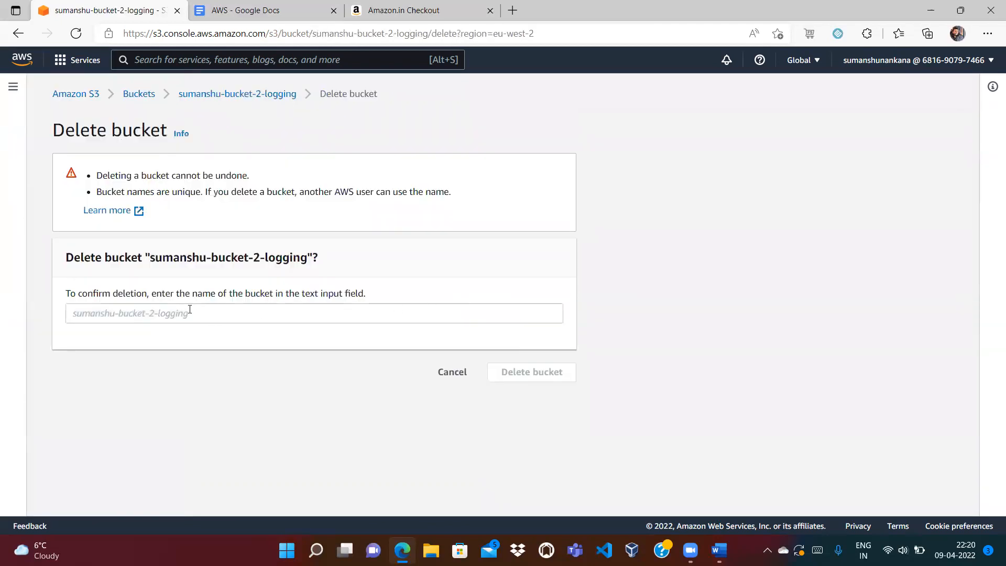
pyautogui.moveTo(149, 258); pyautogui.dragTo(305, 255)
pyautogui.hotkey('ctrl', 'c')
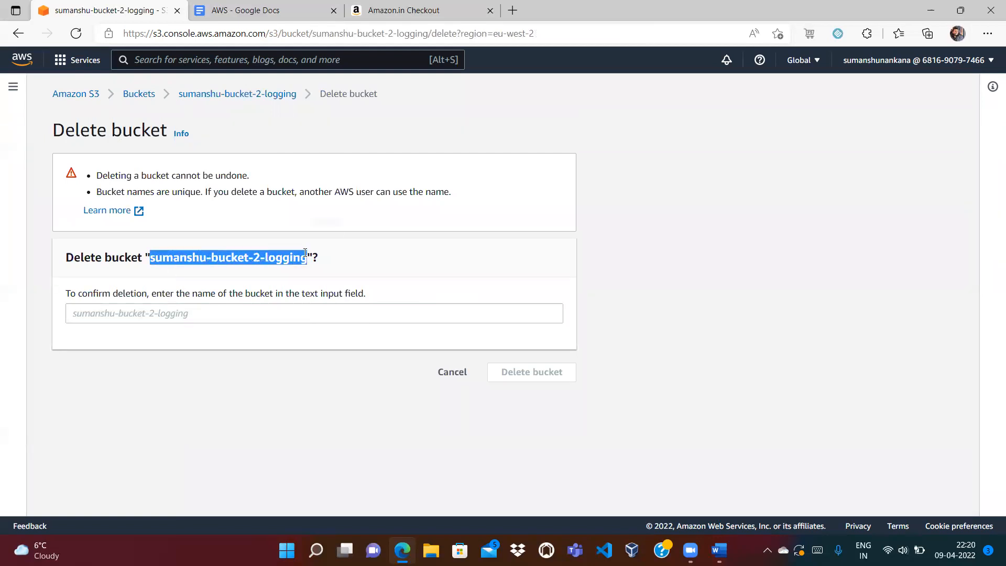
pyautogui.click(234, 319)
pyautogui.hotkey('ctrl', 'v')
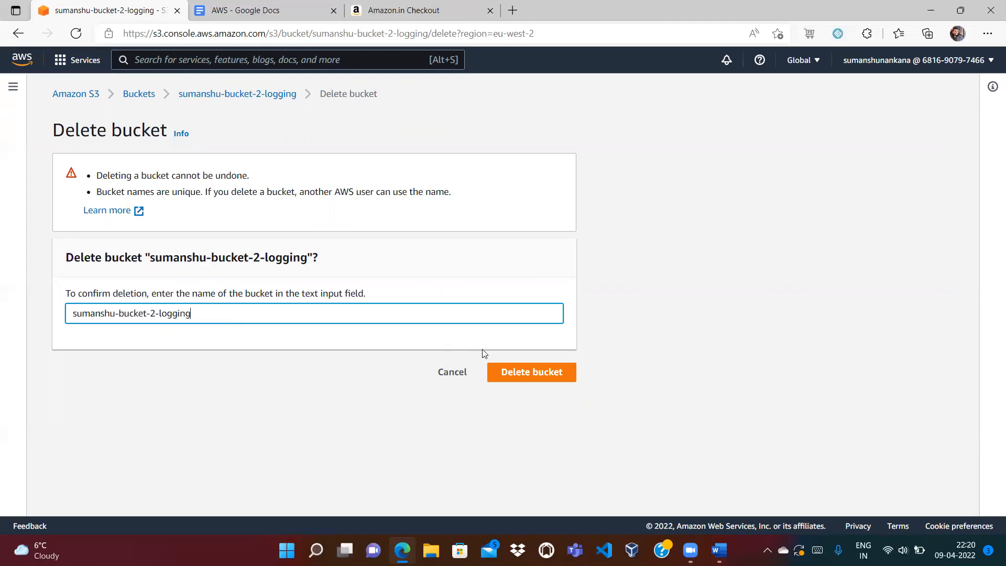
pyautogui.click(517, 371)
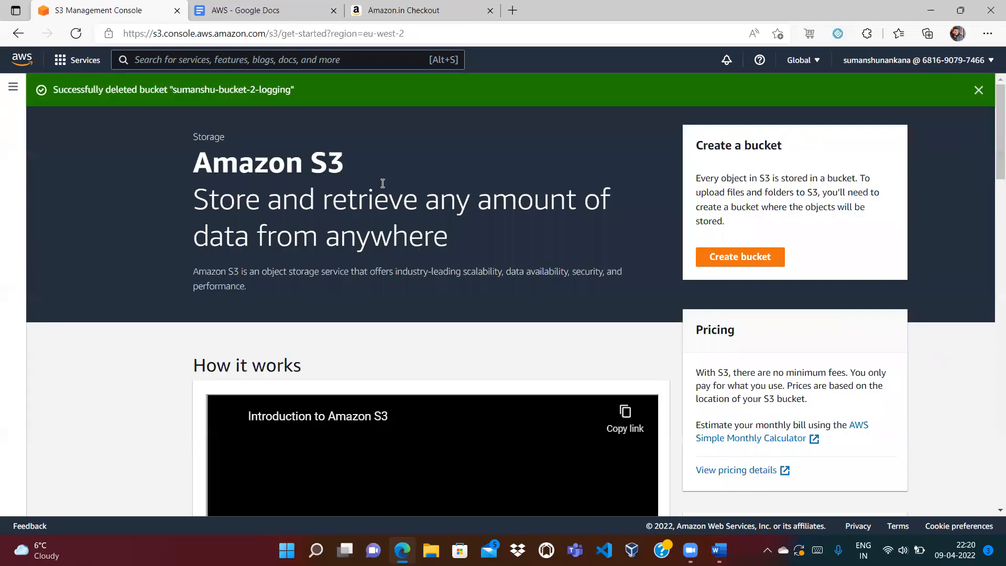